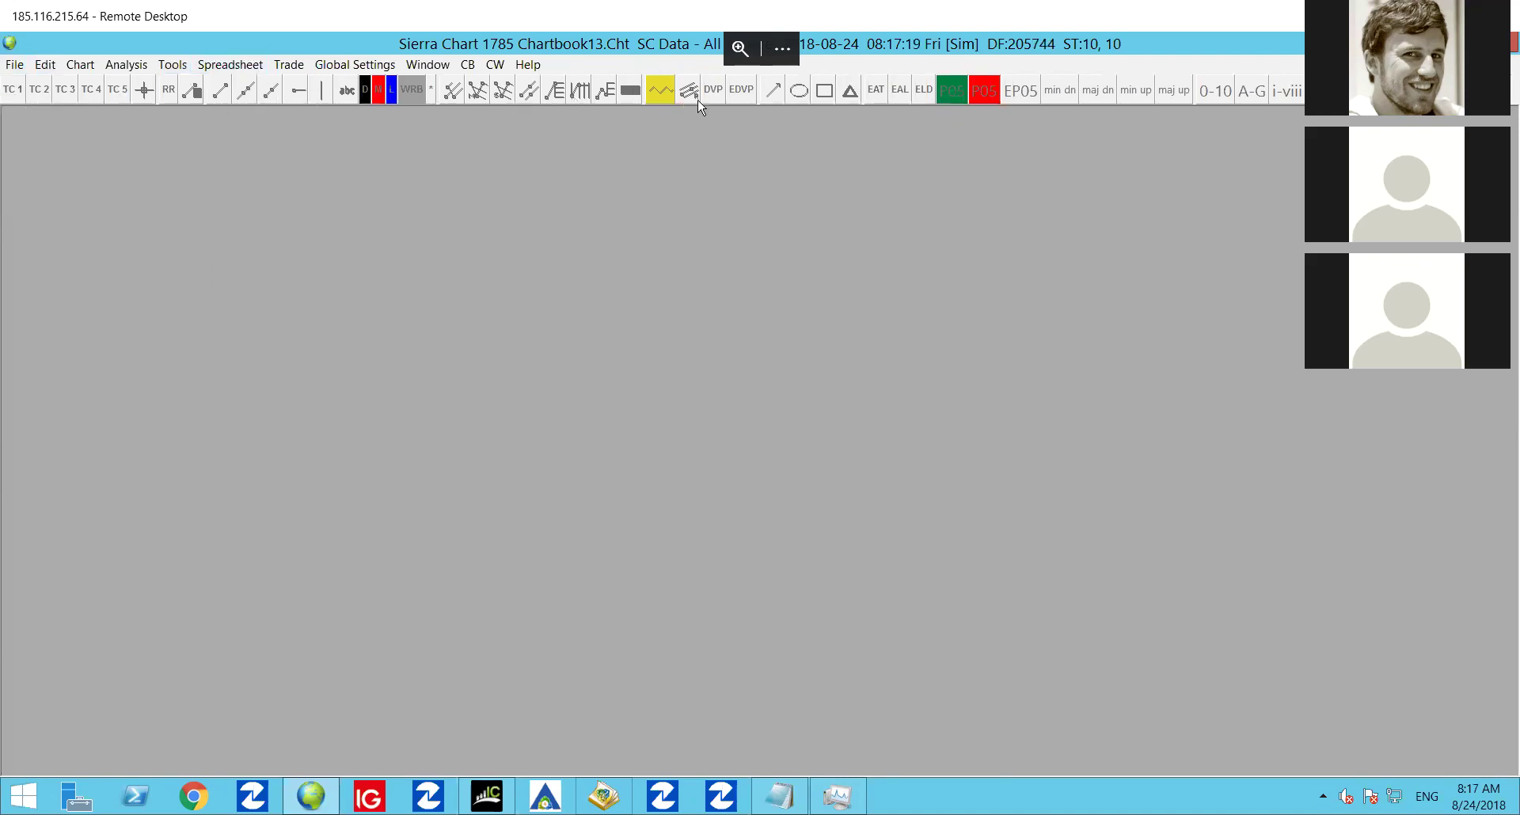
# Dismiss the control-bar context menu and bring up the File menu commands
pyautogui.rightClick(725, 92)
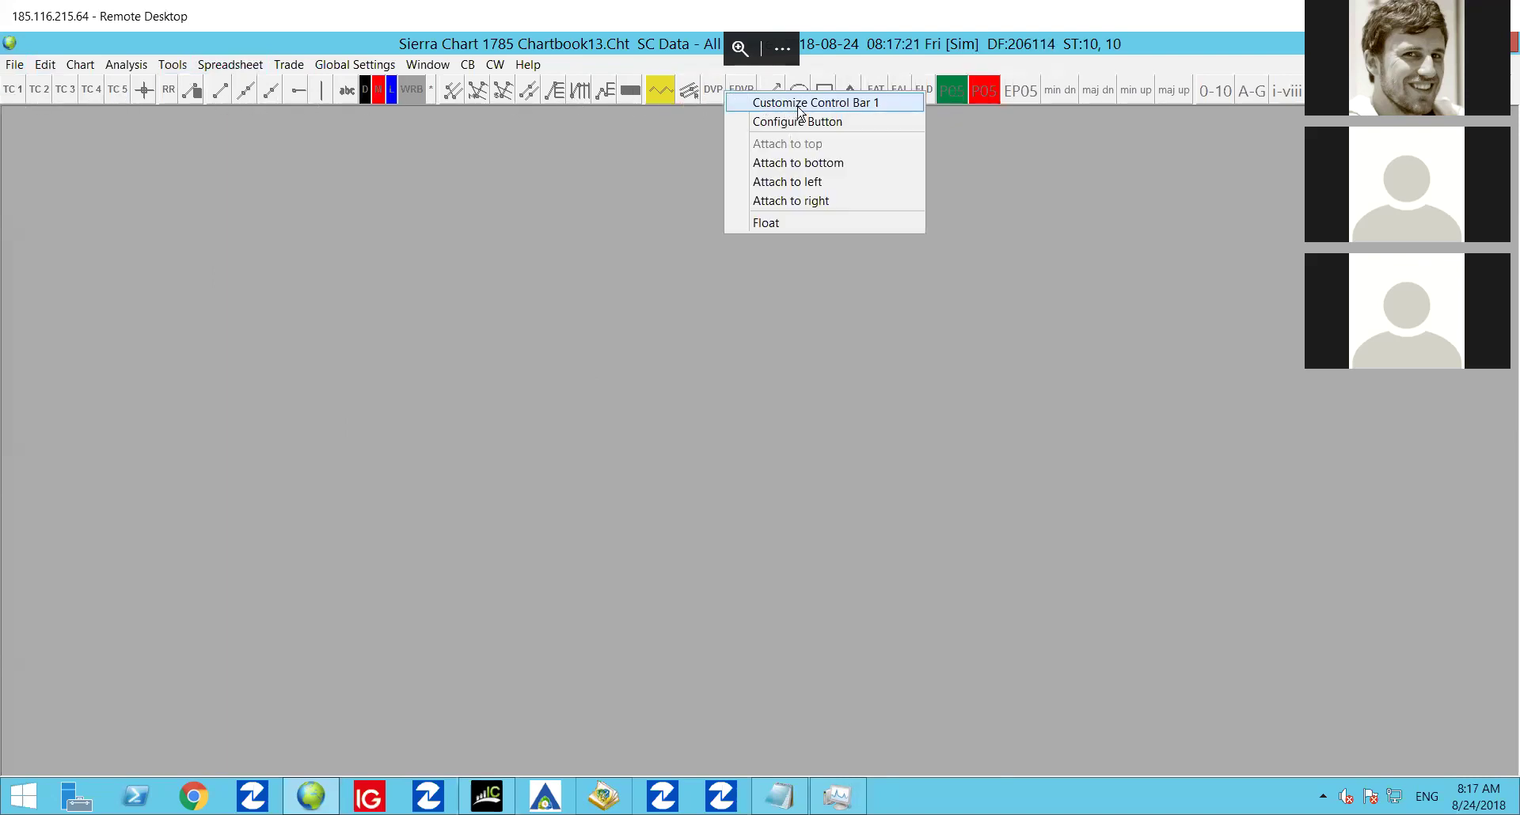
pyautogui.click(549, 177)
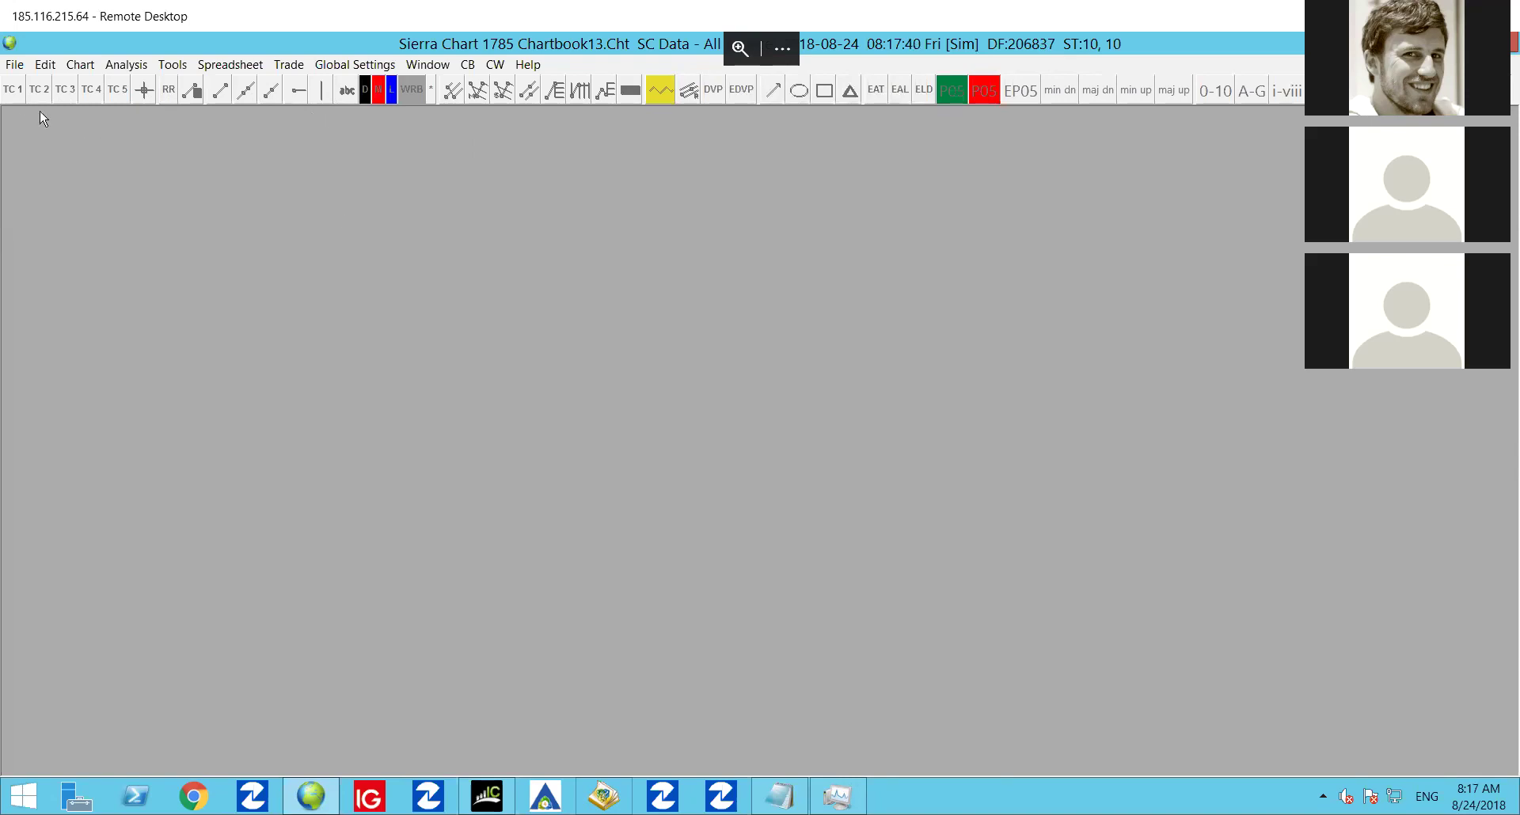
pyautogui.click(14, 65)
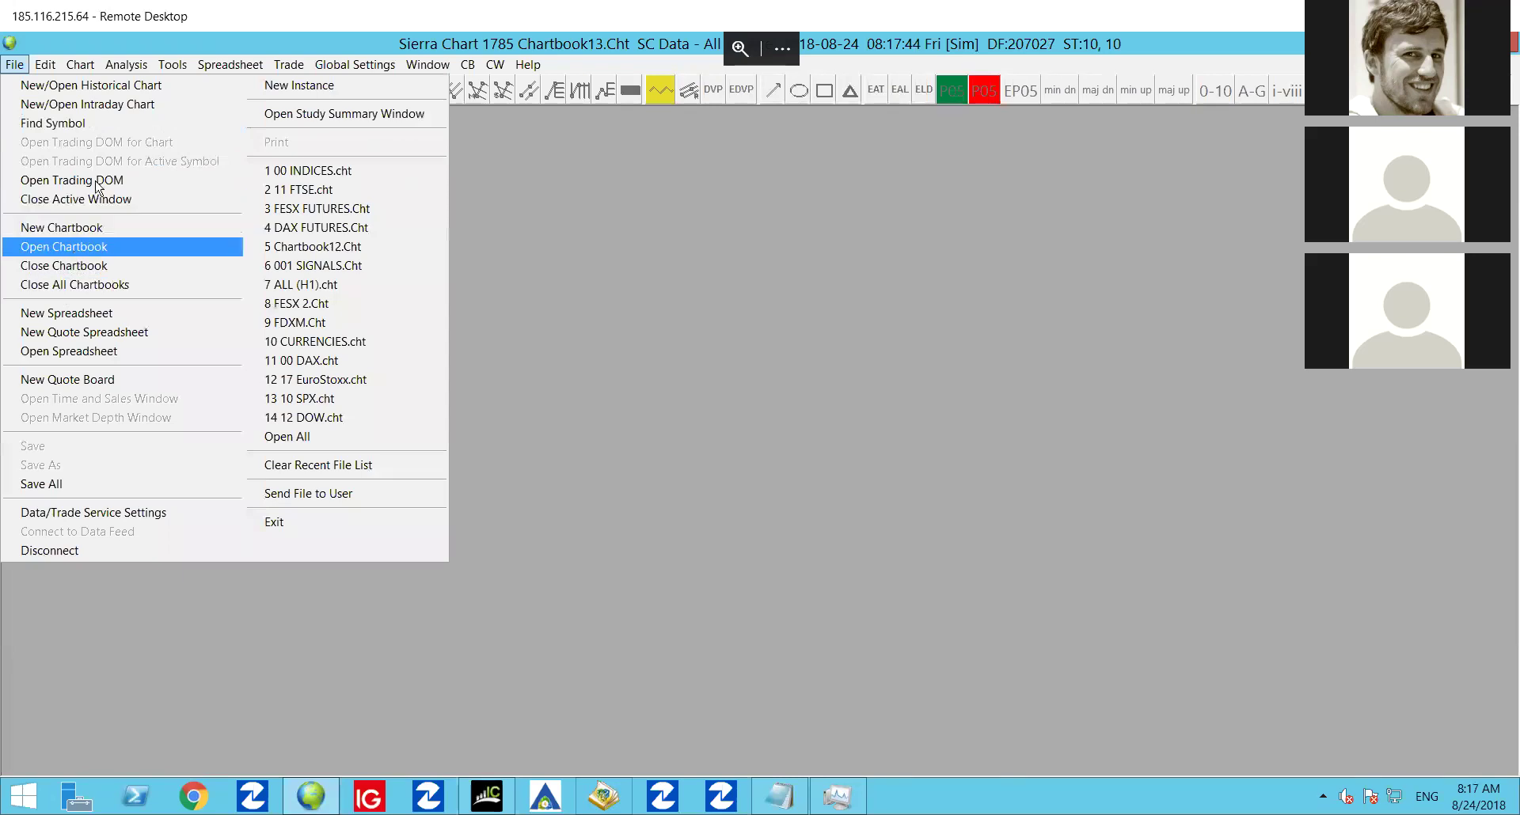
# Open Find Symbol and expand the Futures - Indices category
pyautogui.click(98, 126)
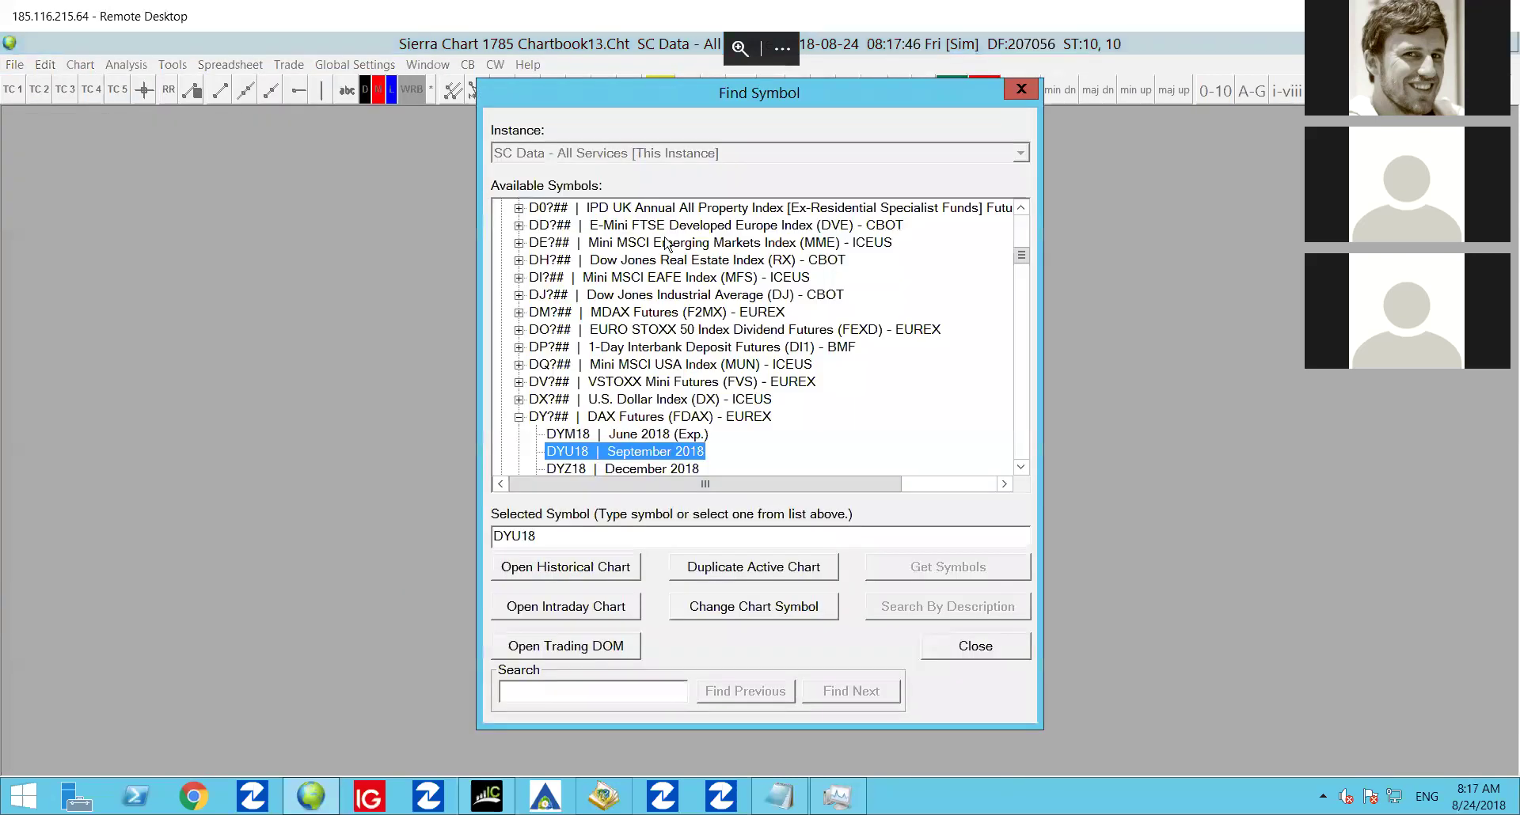
pyautogui.moveTo(1023, 262); pyautogui.dragTo(1029, 228)
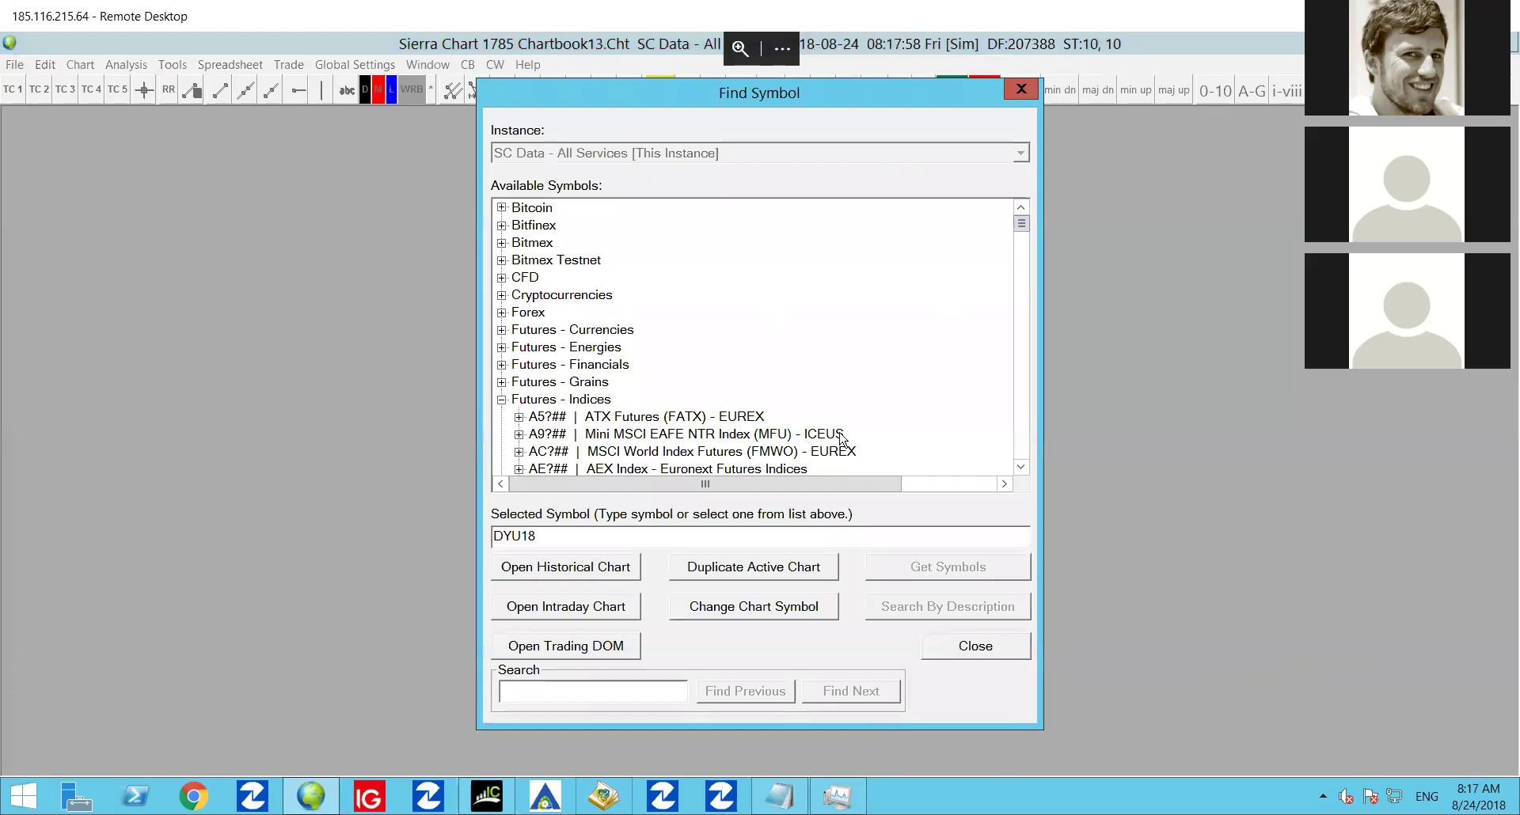
pyautogui.click(501, 401)
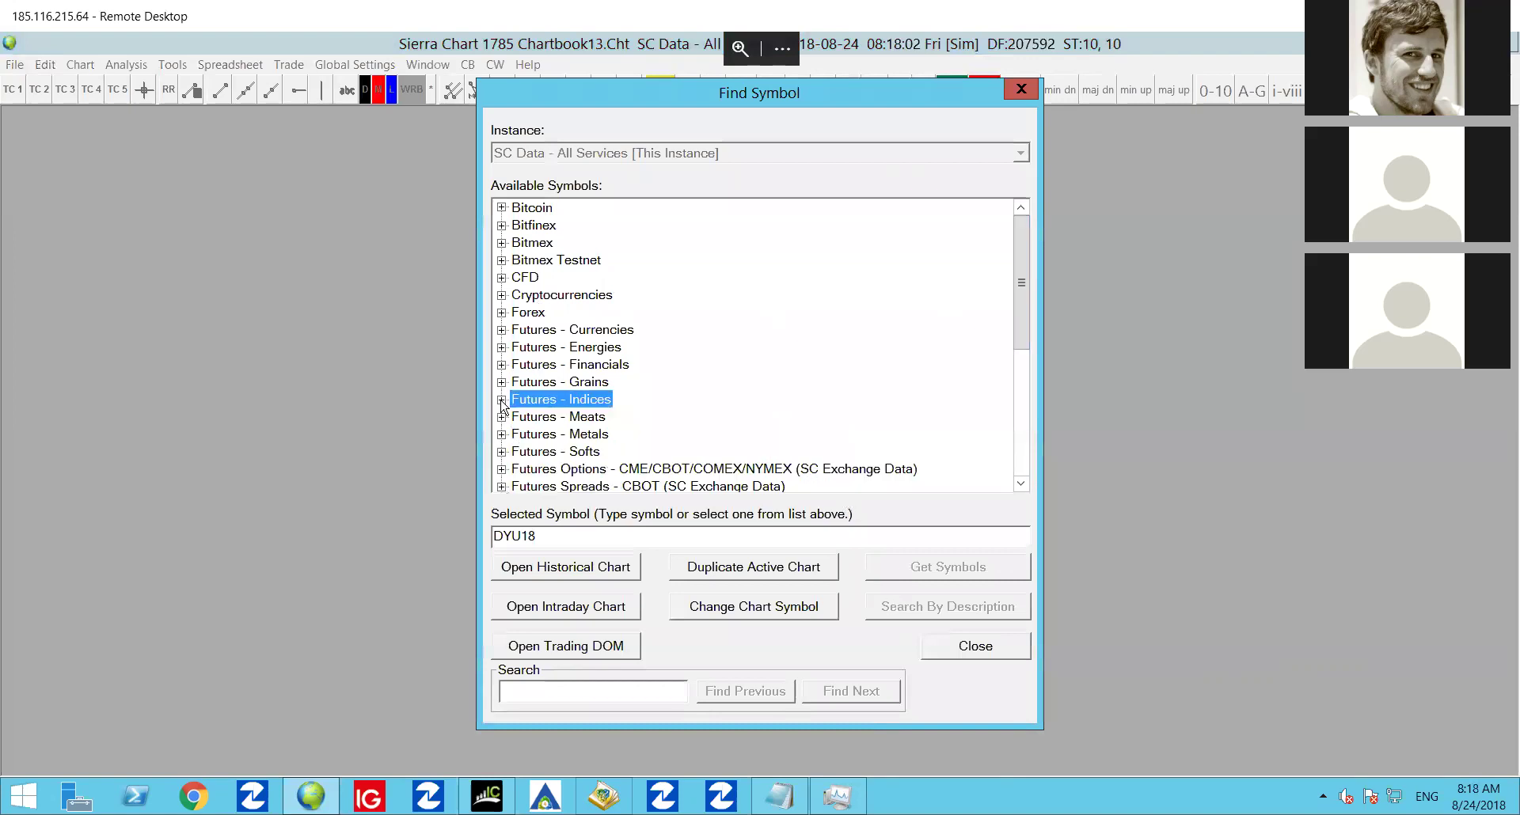
pyautogui.scroll(-5, 594, 364)
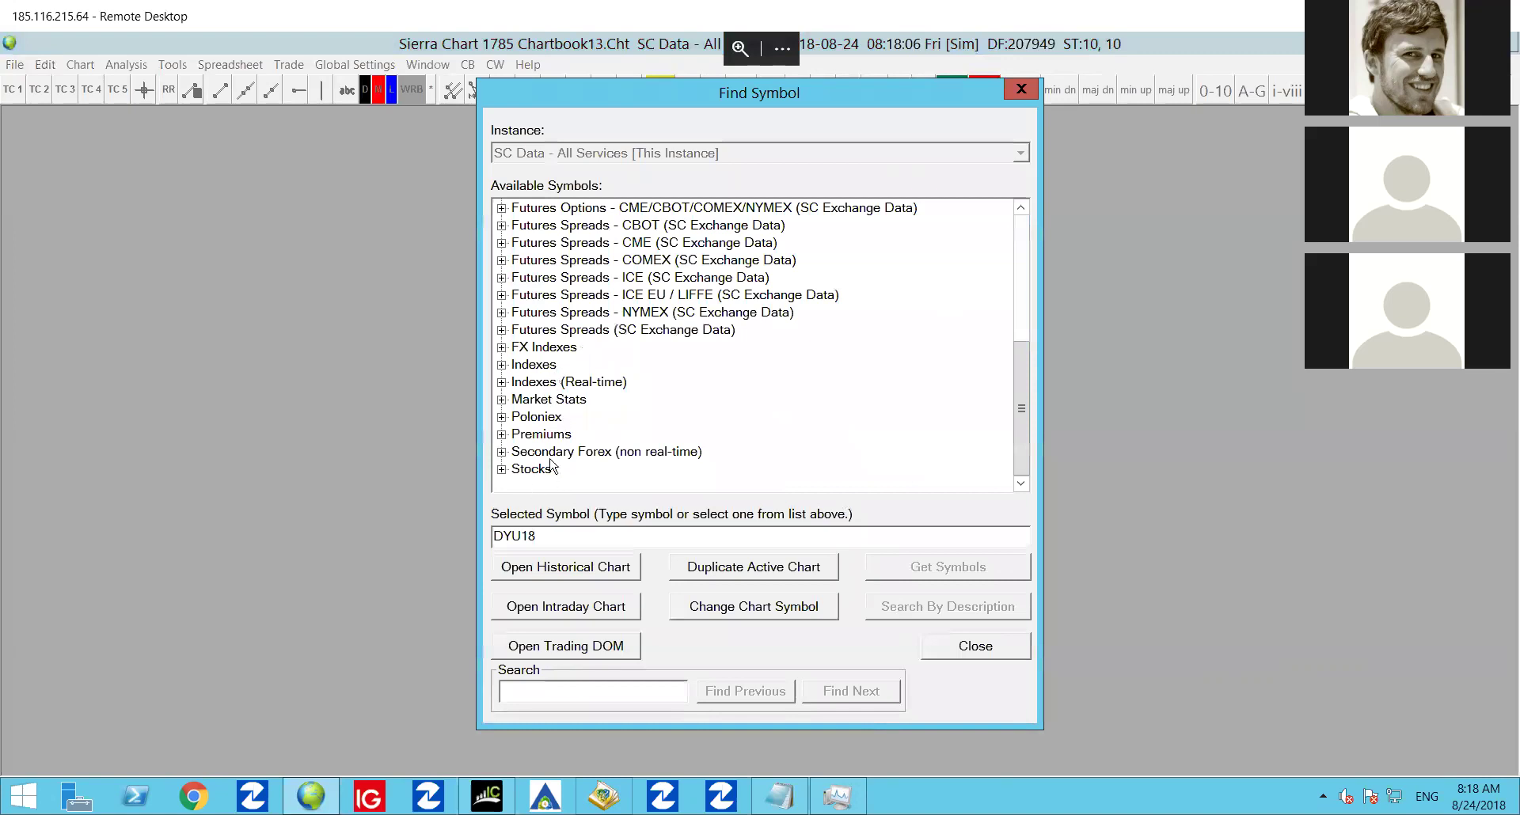
pyautogui.scroll(5, 546, 467)
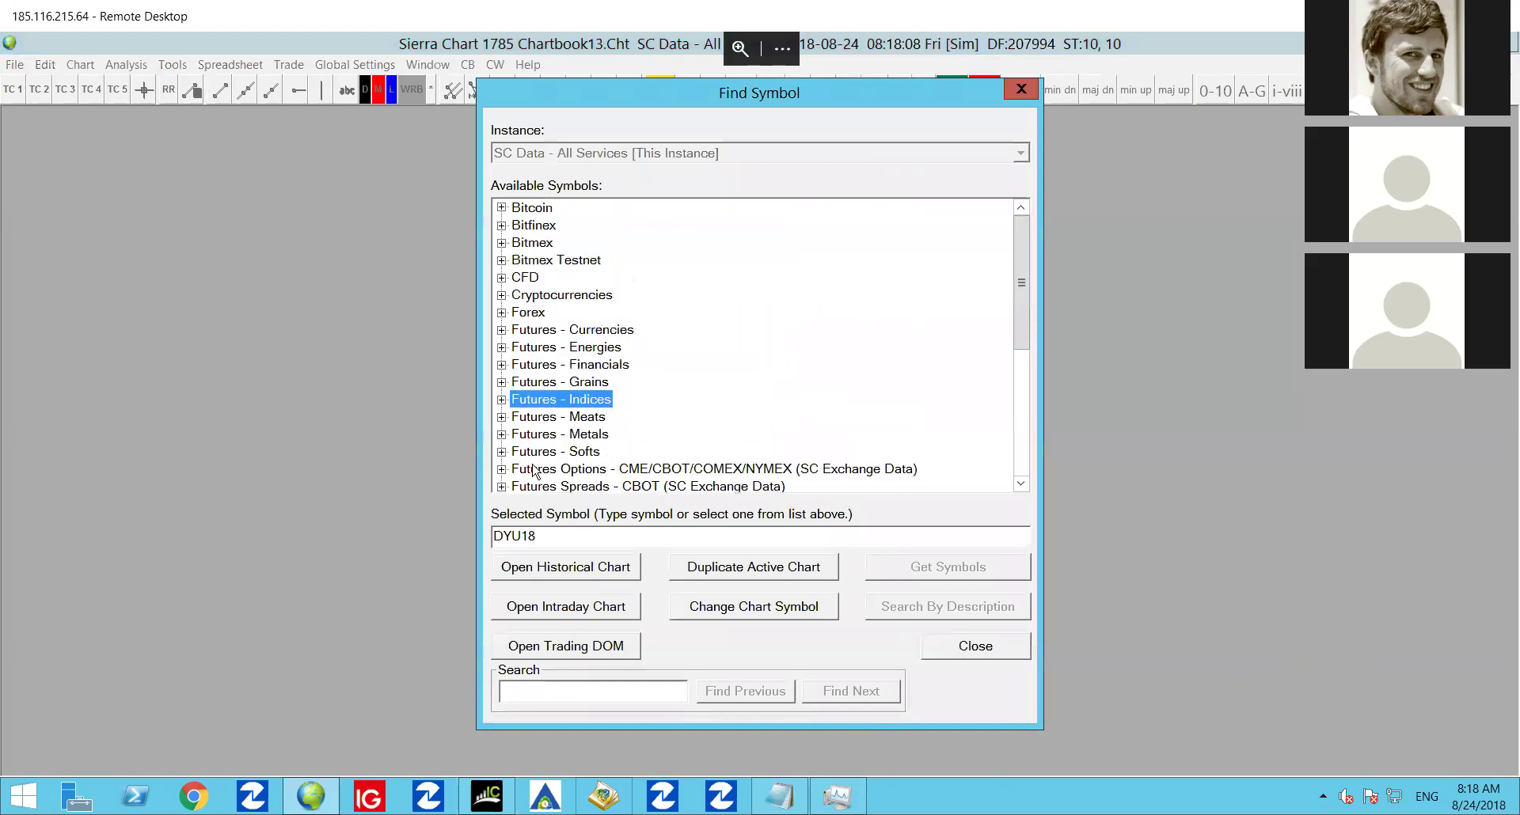
pyautogui.scroll(-4, 534, 471)
pyautogui.scroll(2, 507, 333)
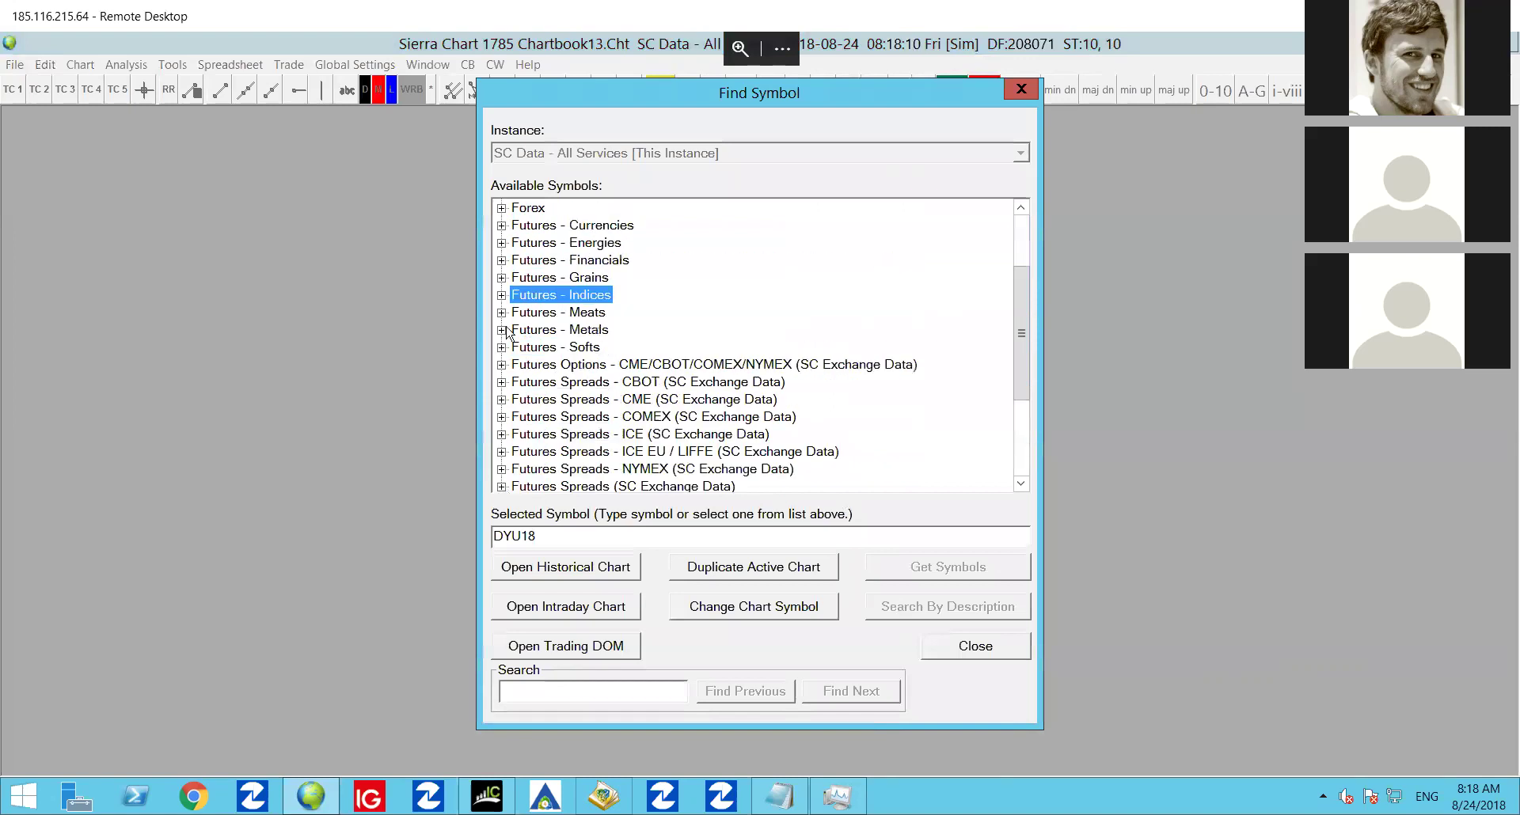
pyautogui.click(501, 295)
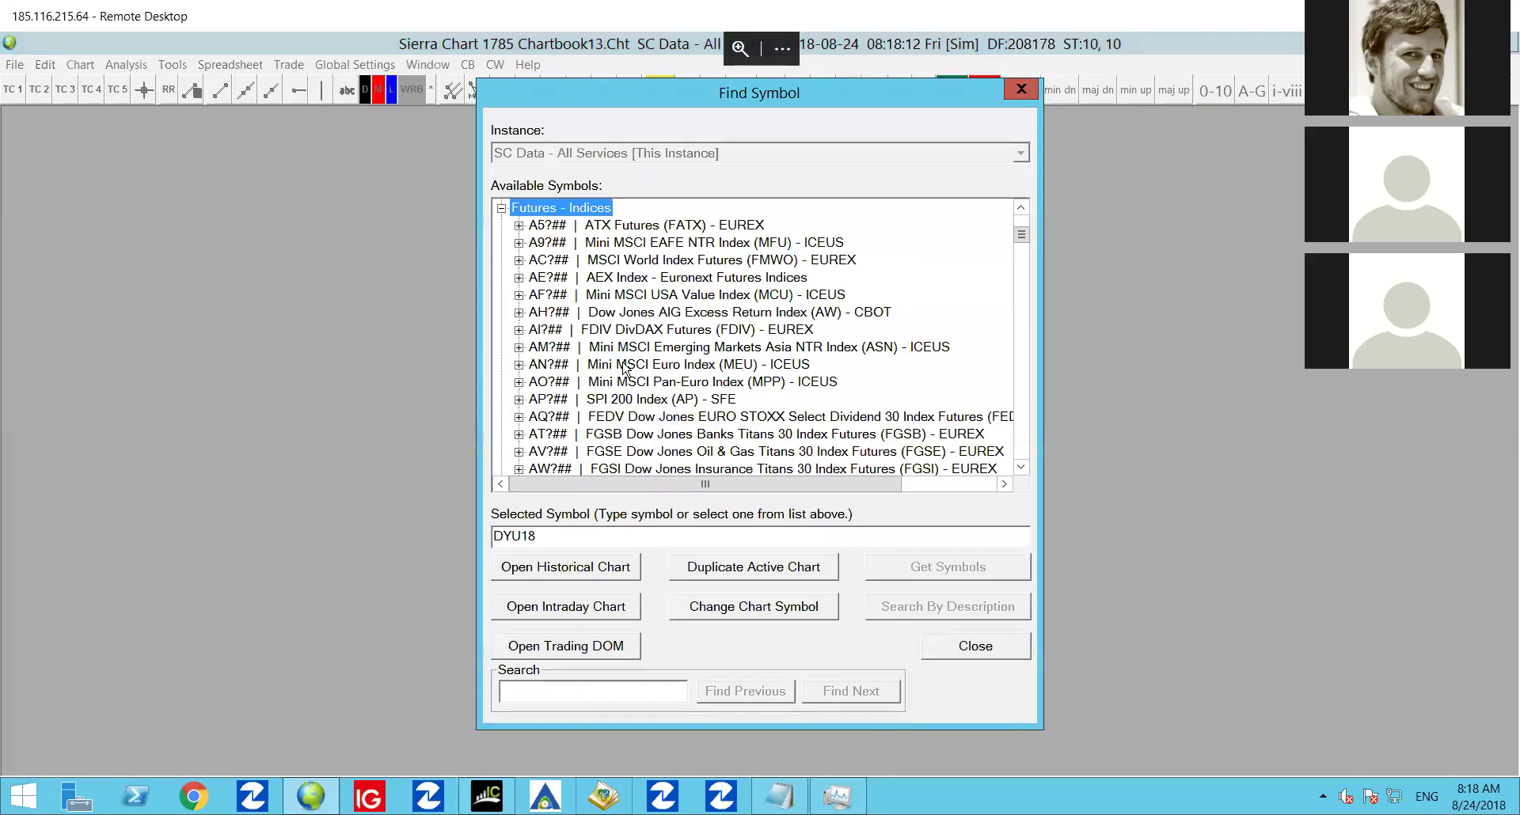
# Select the Mini MSCI EAFE Index group, delete the preset DYU18 symbol, and focus the Search box
pyautogui.click(659, 348)
pyautogui.scroll(-5, 636, 392)
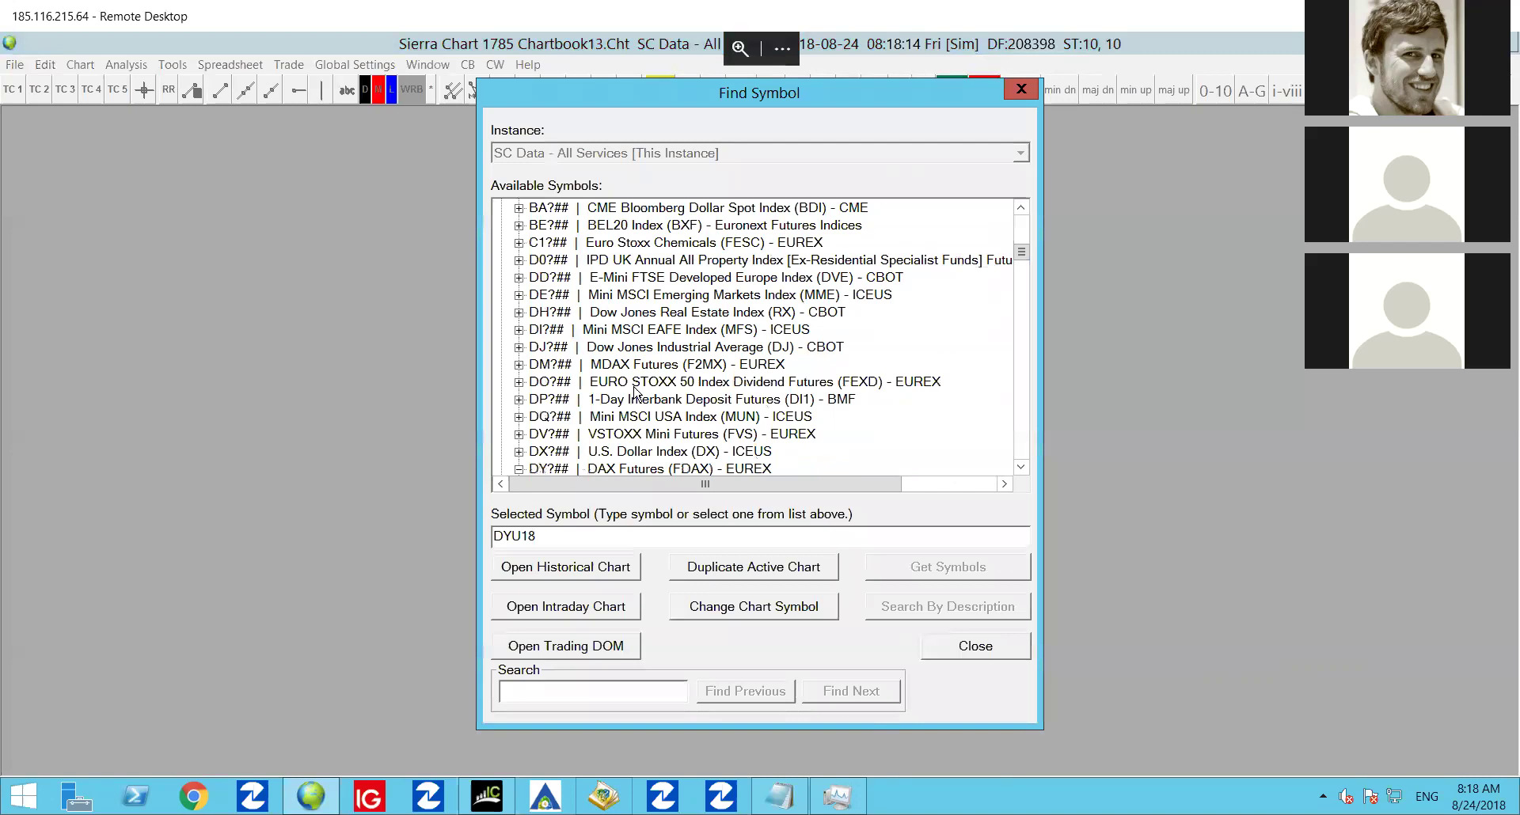
pyautogui.click(637, 329)
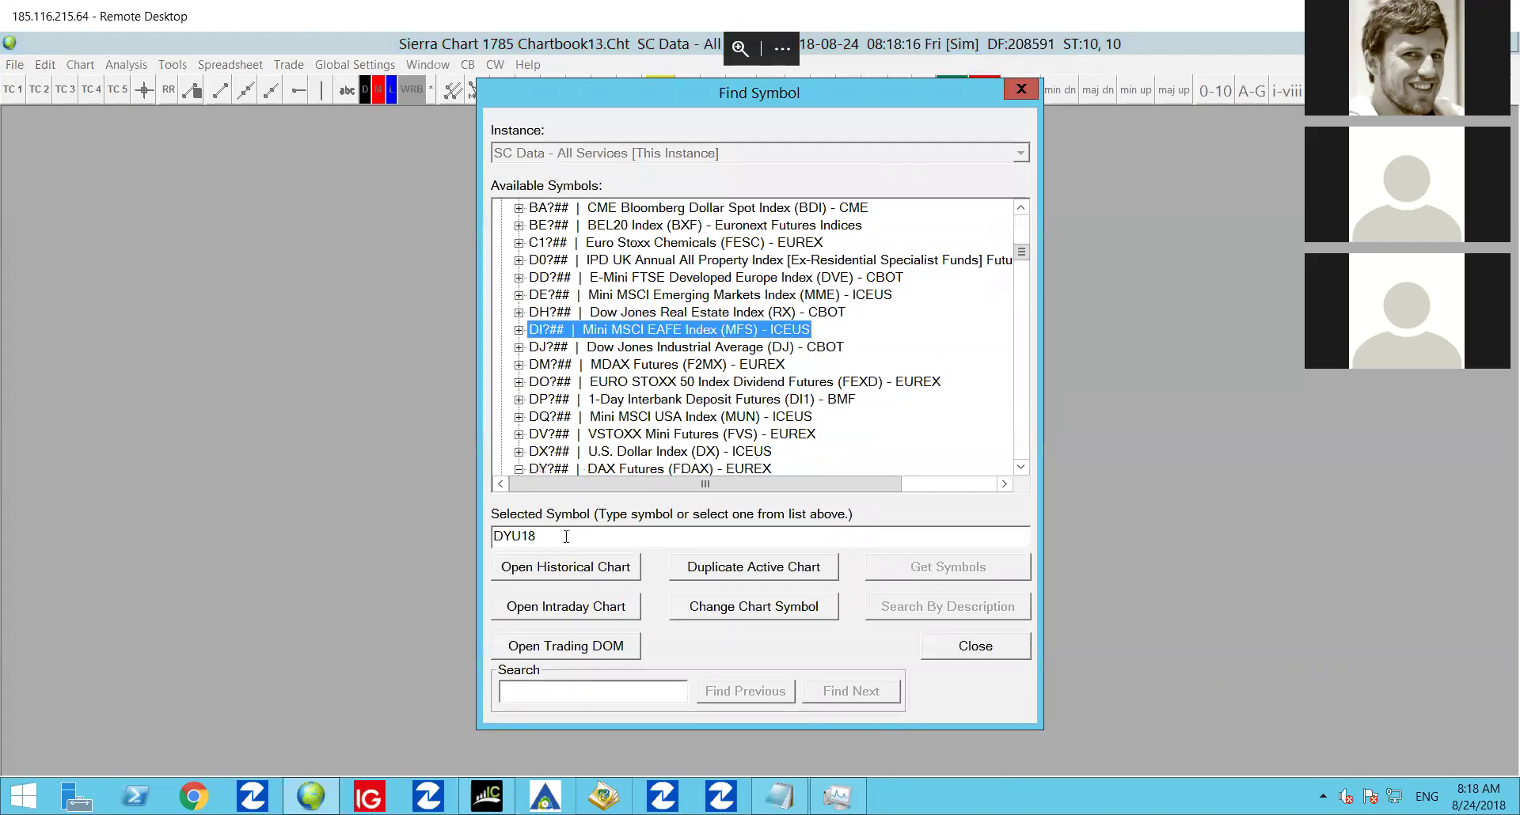
pyautogui.press('Tab')
pyautogui.press('Delete')
pyautogui.click(563, 695)
# Search for fdax and select the DAX Futures (FDAX) contract DYU18
pyautogui.write('fdax')
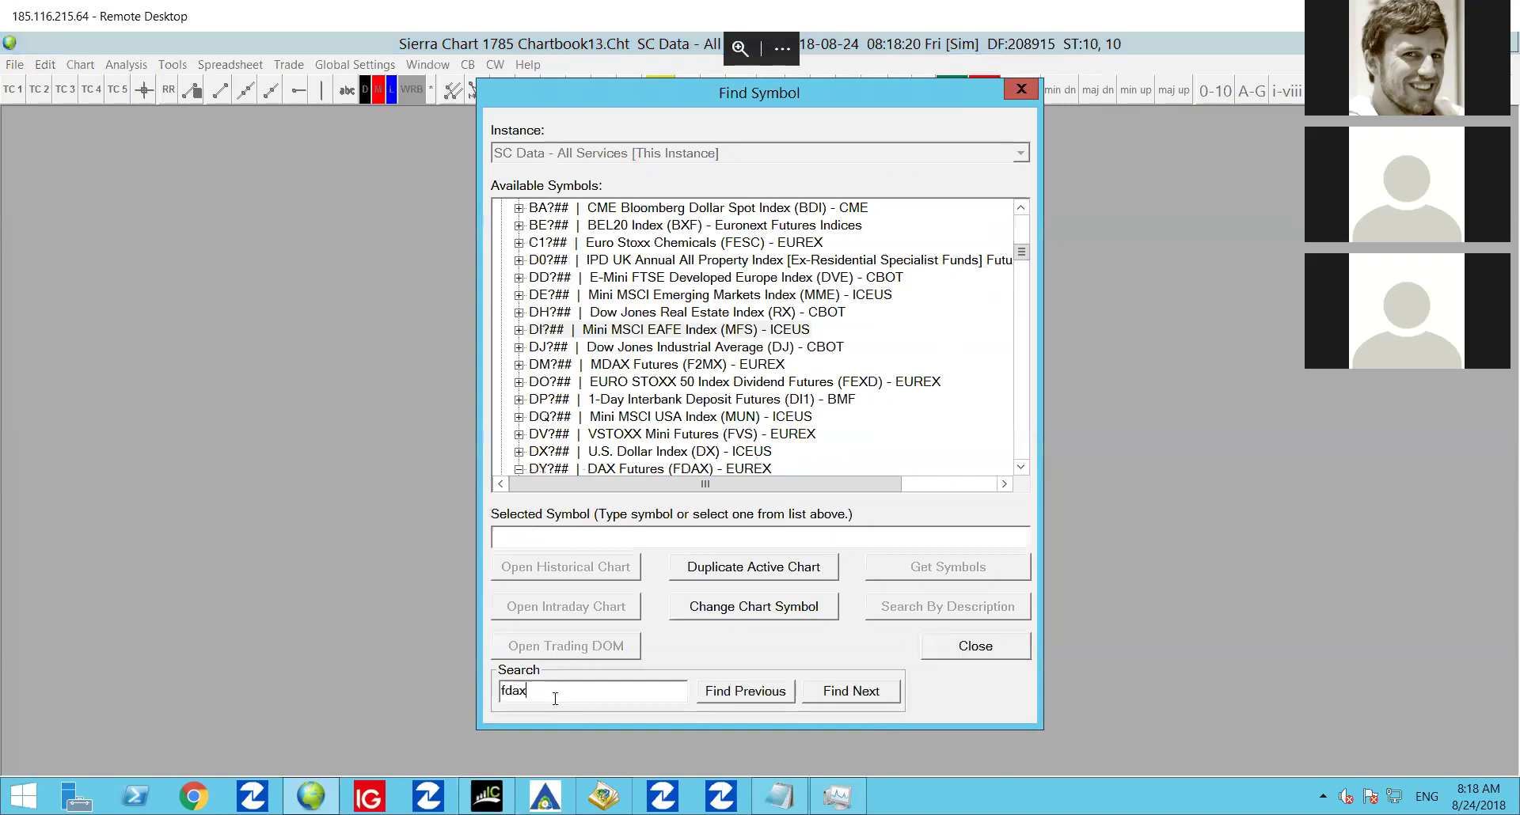
pyautogui.press('Return')
pyautogui.click(558, 692)
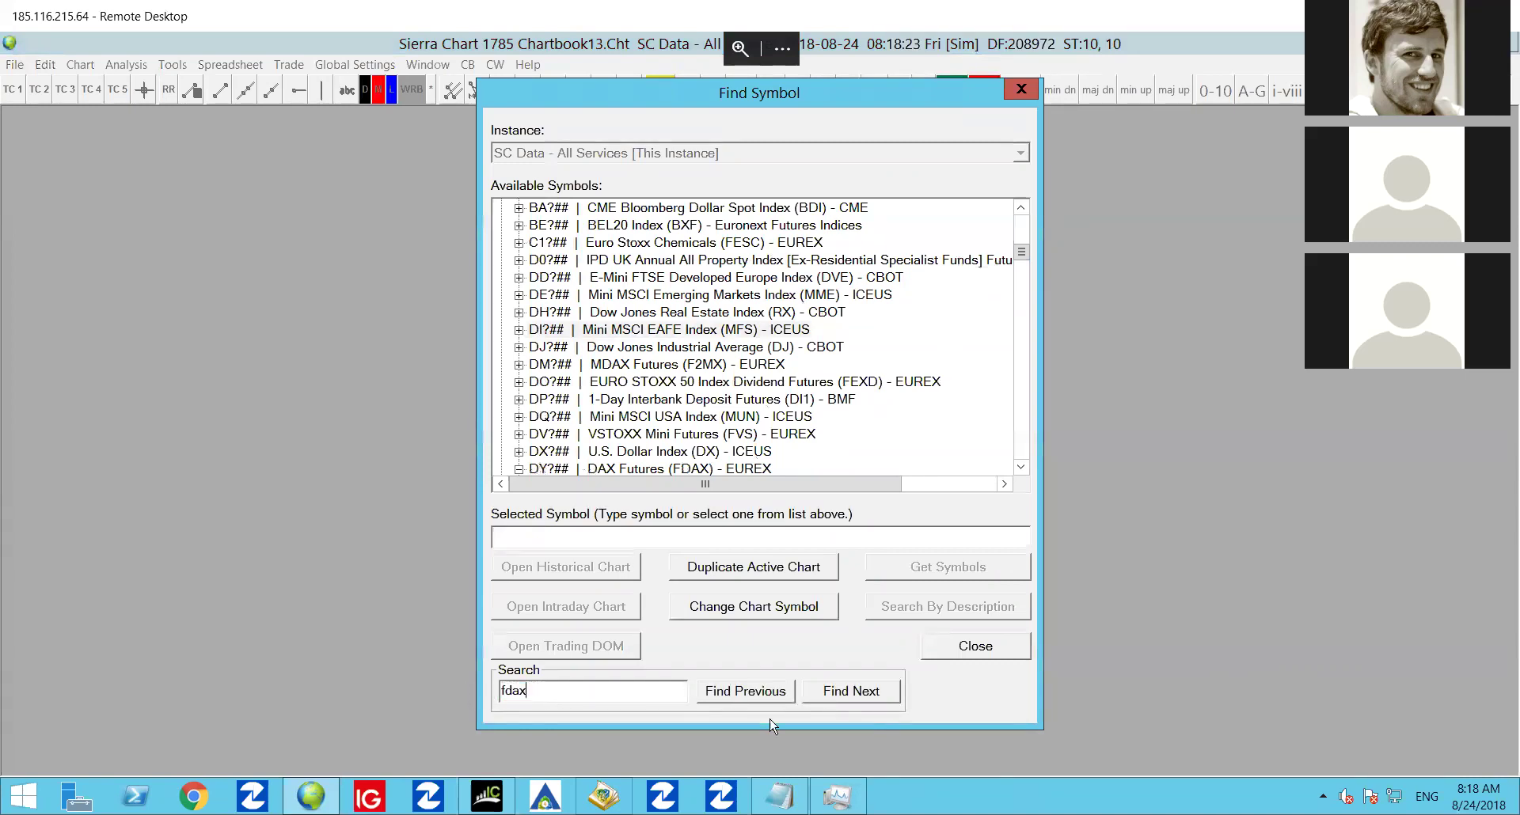
pyautogui.click(858, 693)
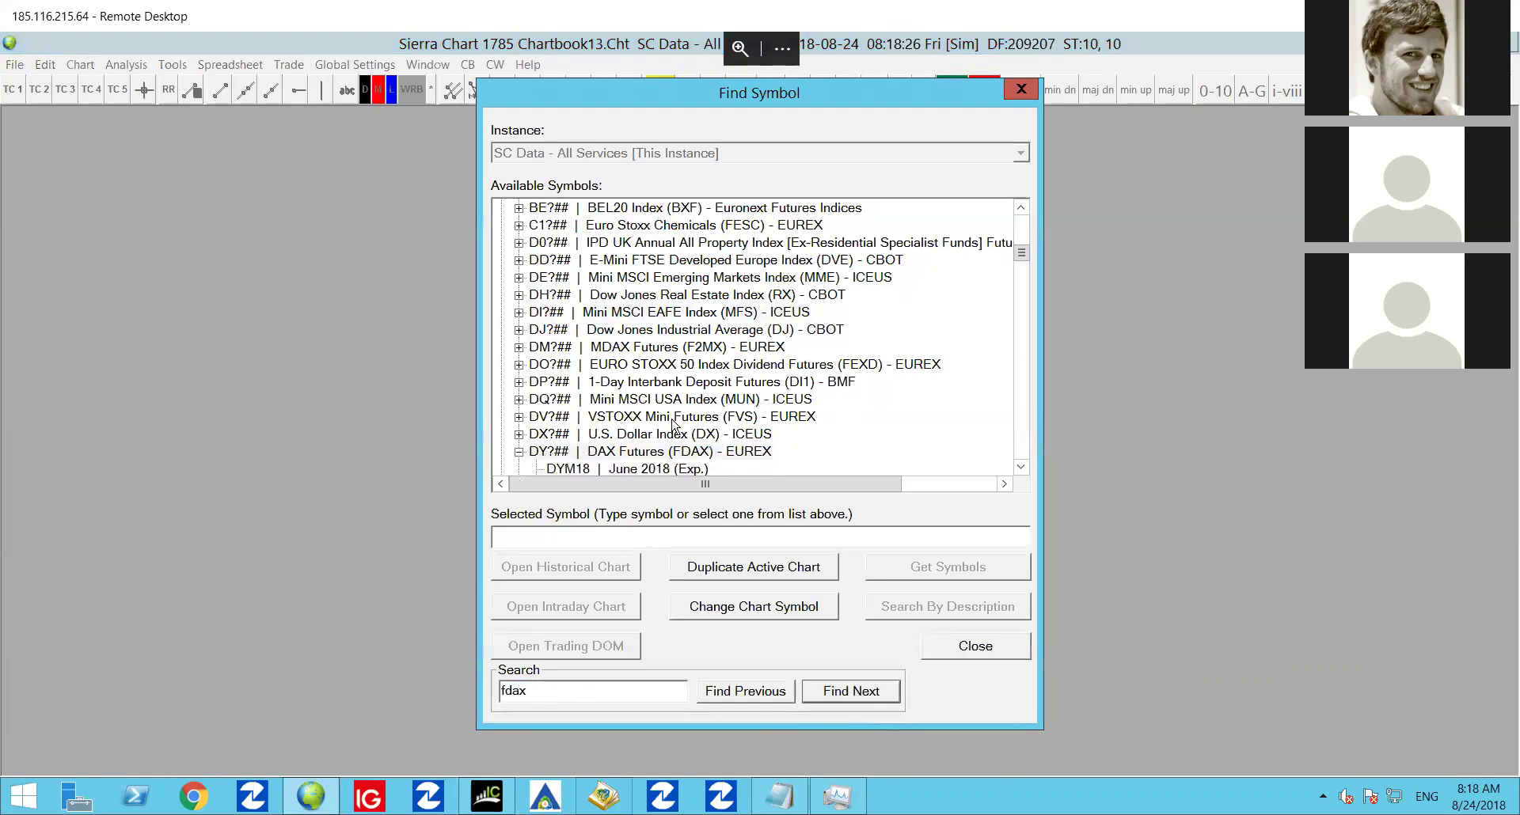
pyautogui.click(617, 451)
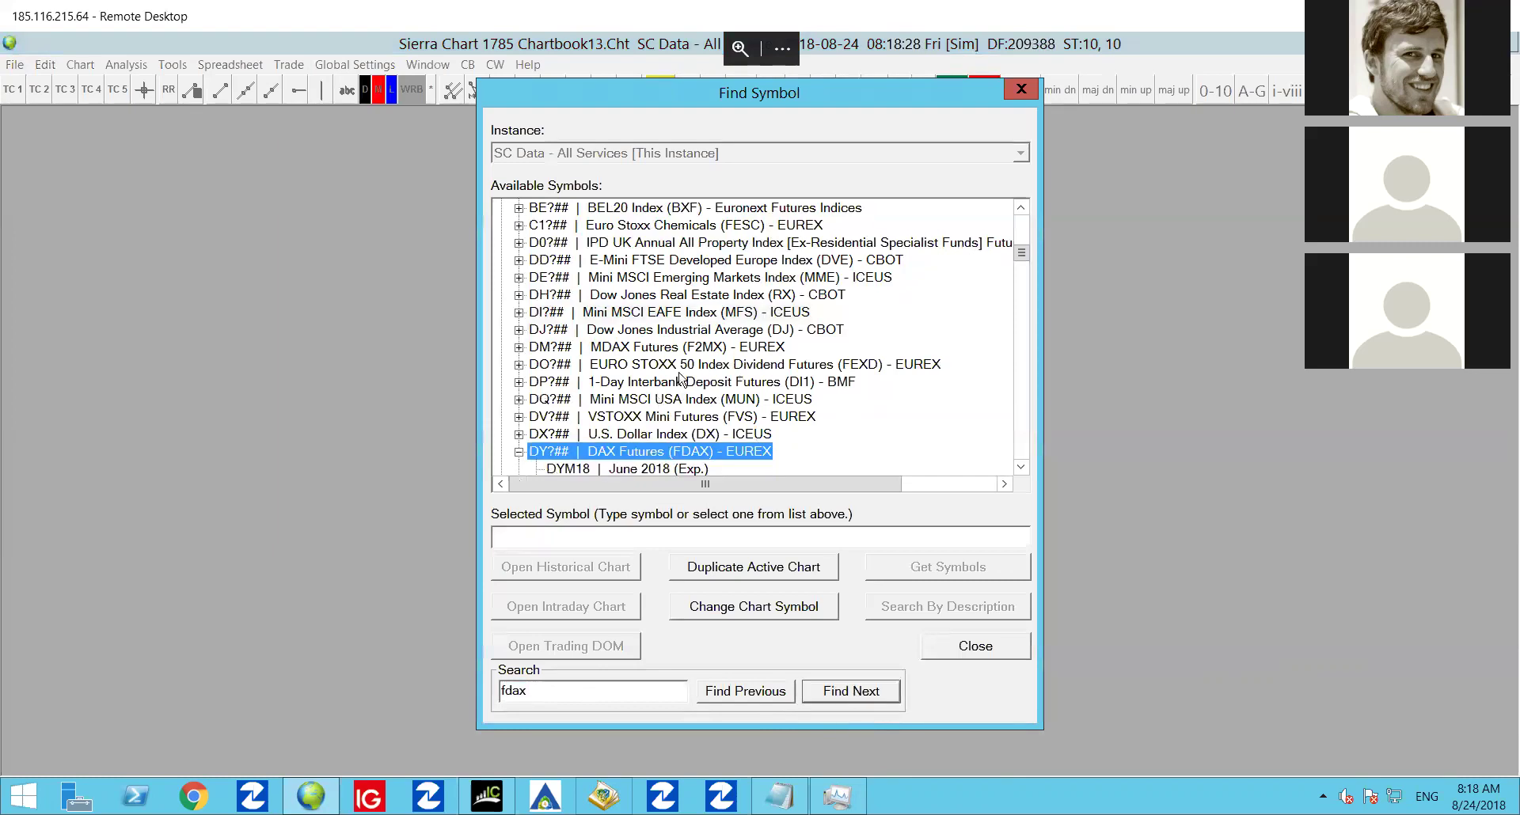
pyautogui.scroll(-2, 682, 382)
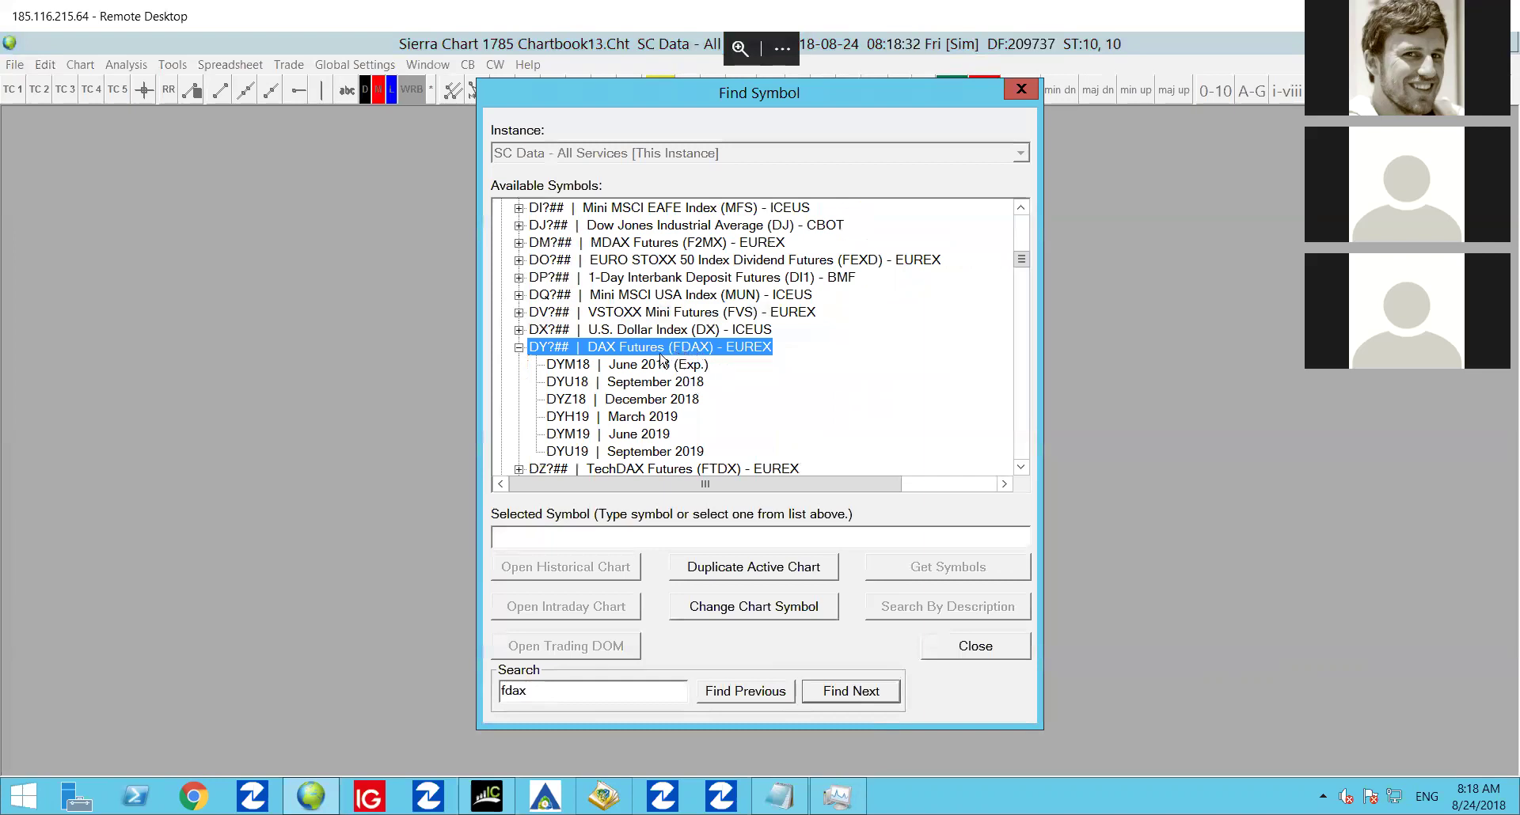
pyautogui.click(640, 382)
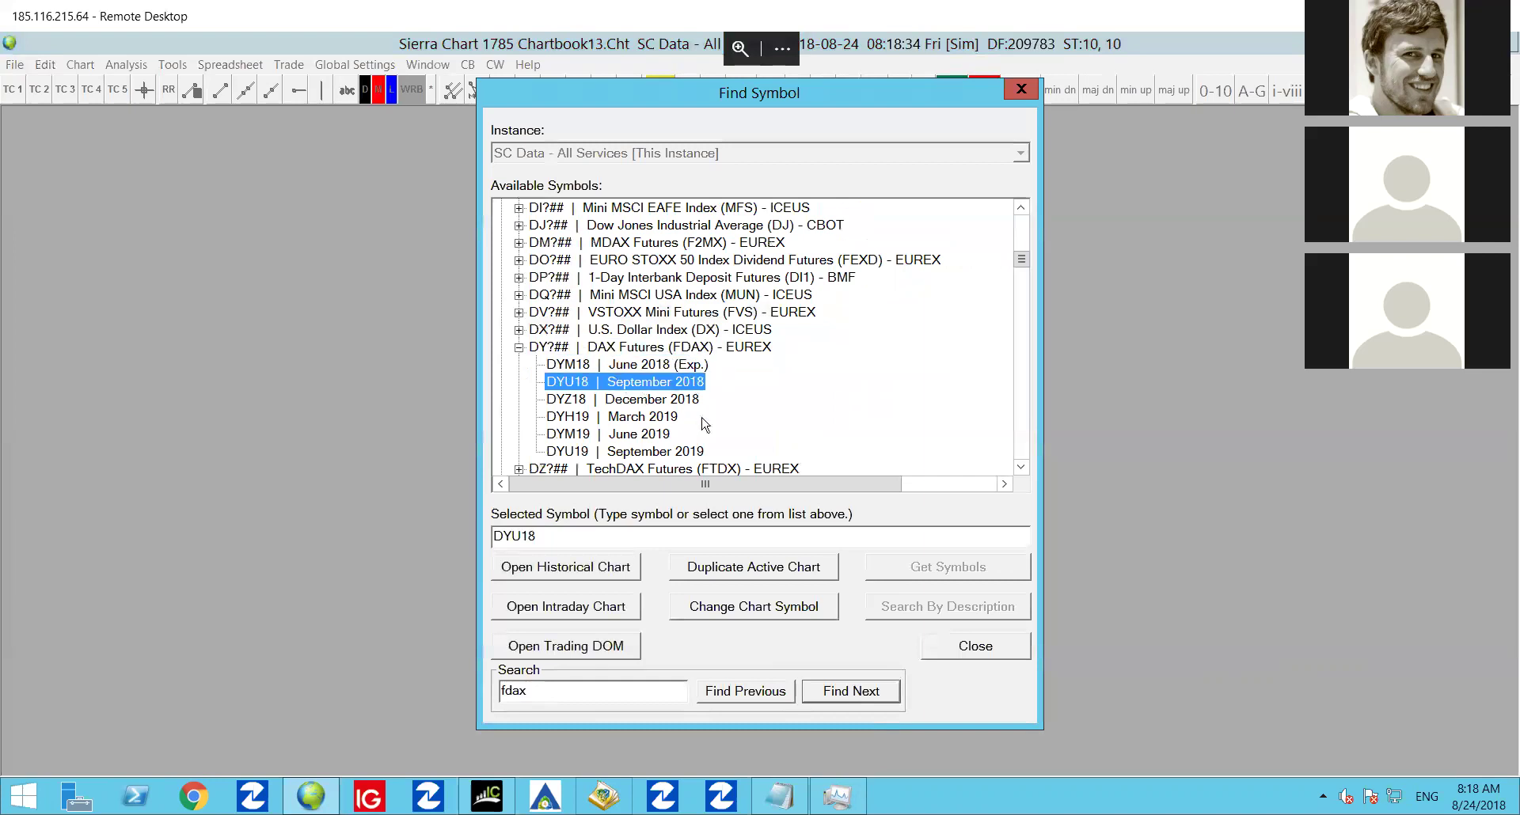
pyautogui.scroll(-4, 633, 389)
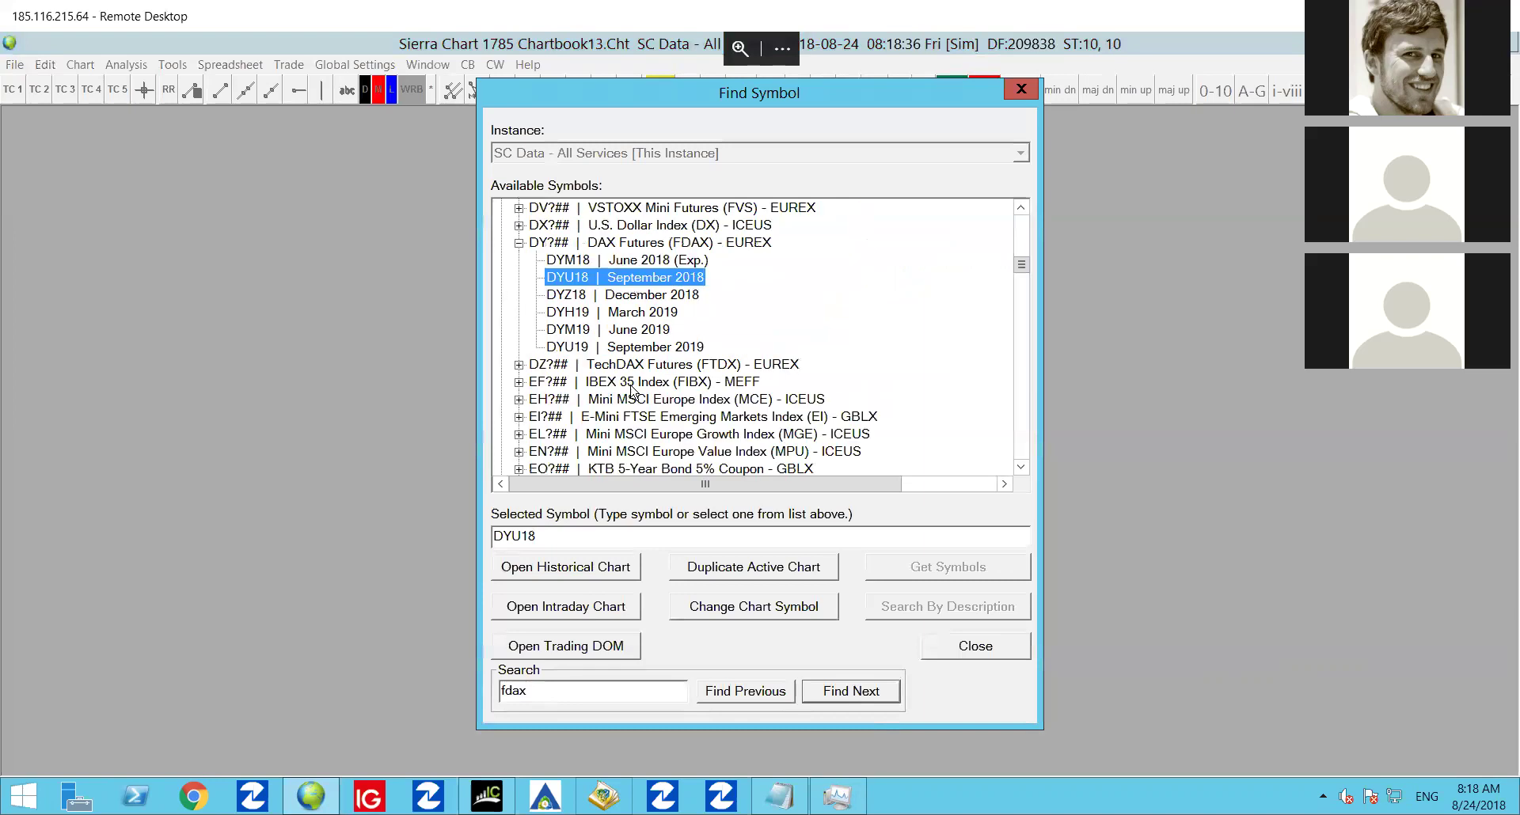
pyautogui.scroll(-4, 633, 390)
pyautogui.scroll(6, 632, 390)
# Search fdxm, expand Mini DAX Index Futures, and open an intraday chart of TMU18
pyautogui.click(560, 690)
pyautogui.press('BackSpace')
pyautogui.press('BackSpace')
pyautogui.write('xm')
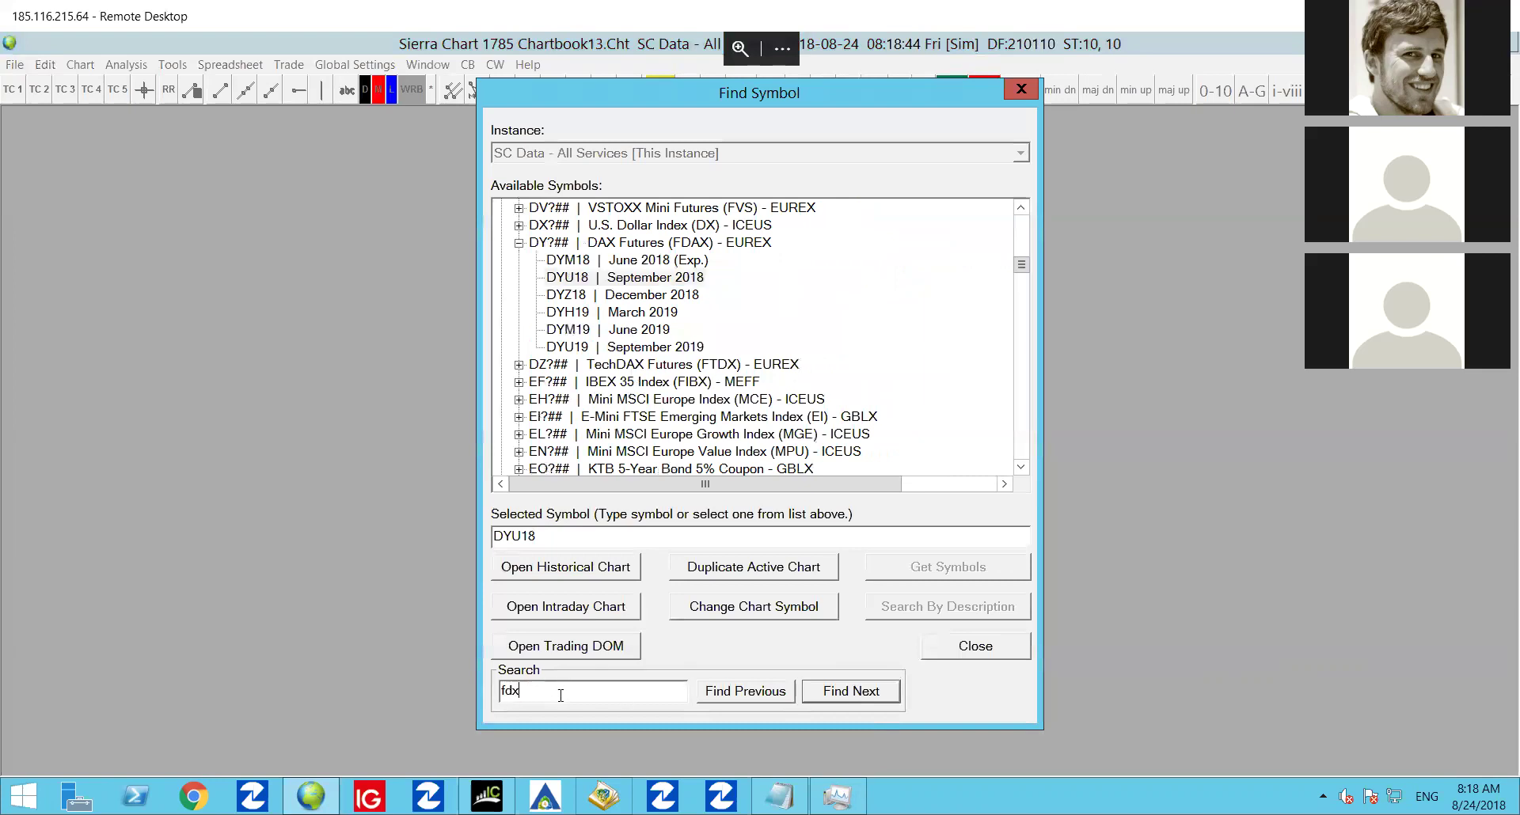
pyautogui.click(856, 690)
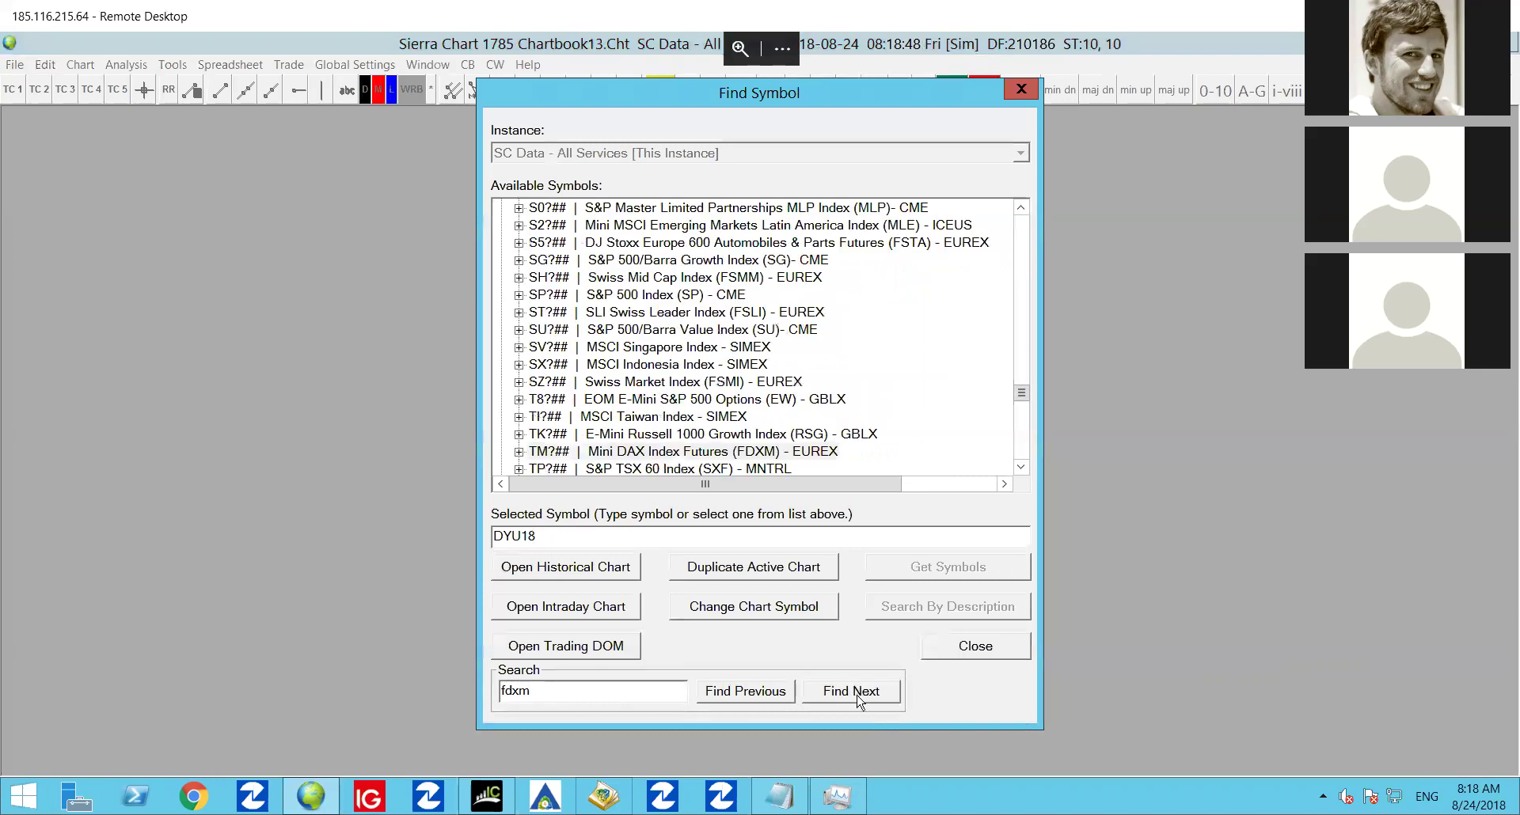
pyautogui.click(520, 452)
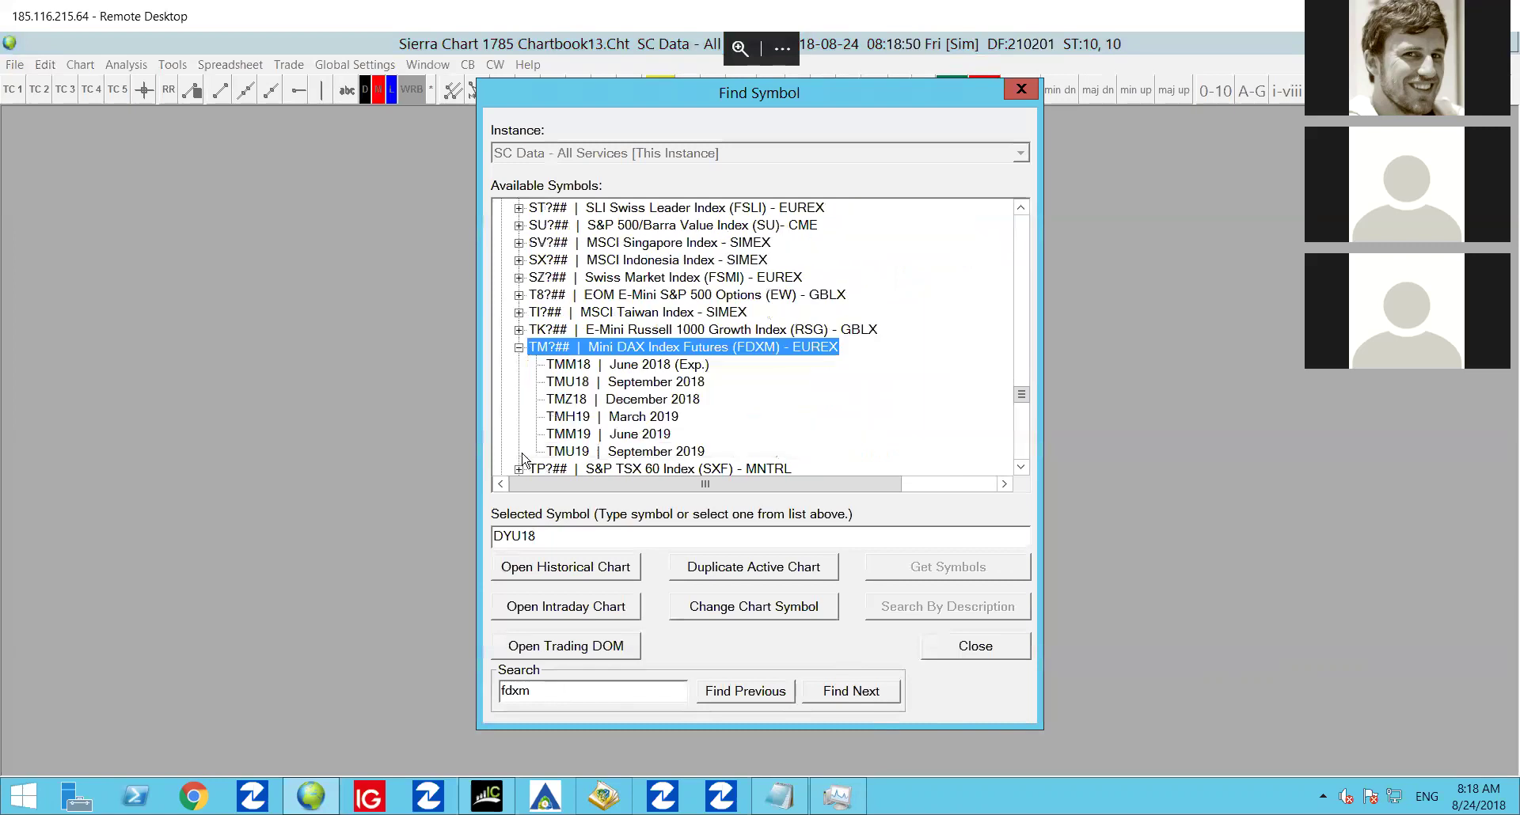
pyautogui.click(635, 384)
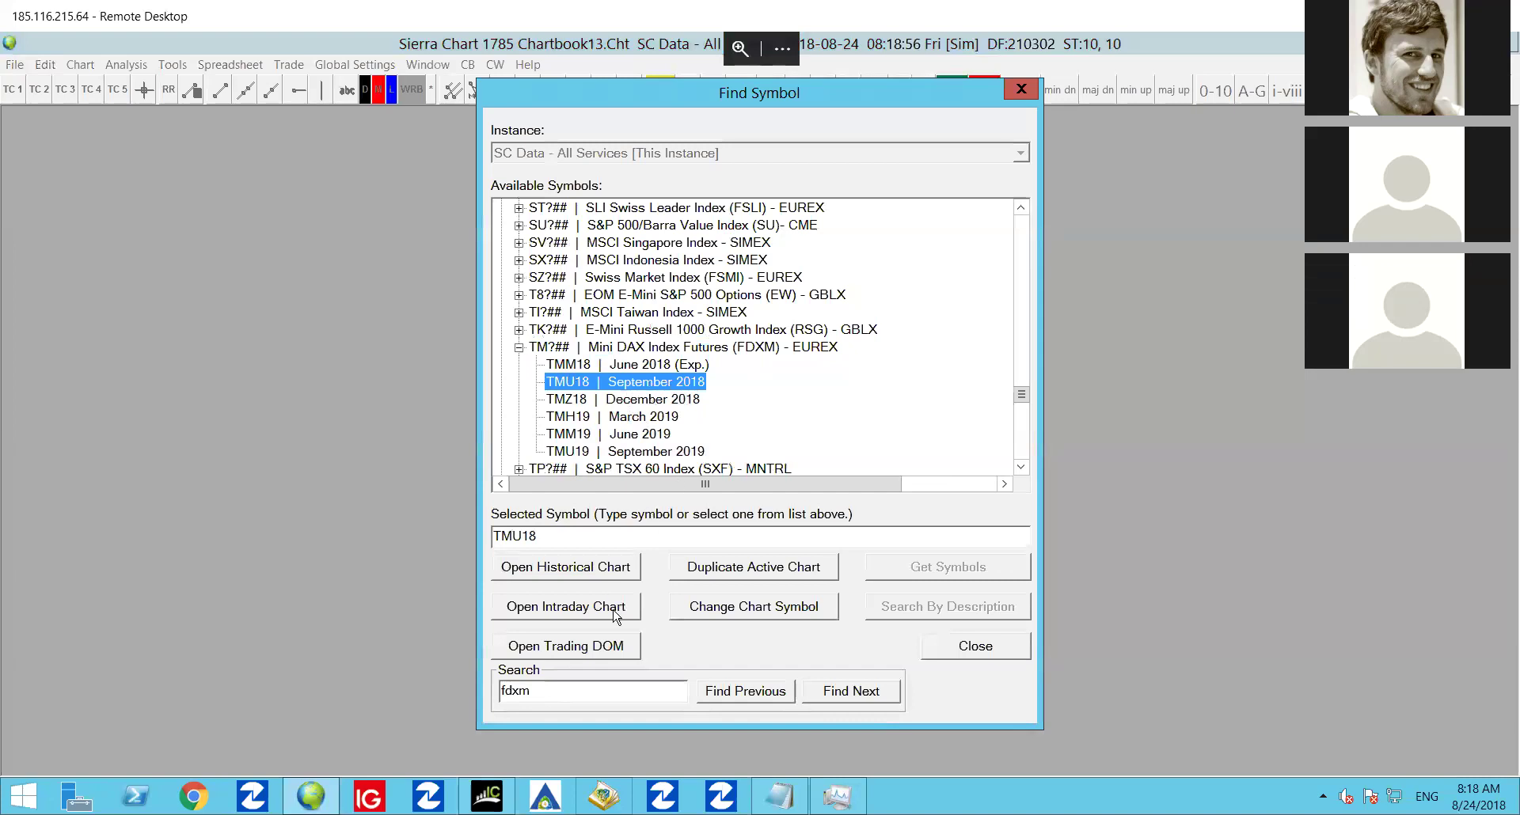
pyautogui.moveTo(545, 484); pyautogui.dragTo(633, 513)
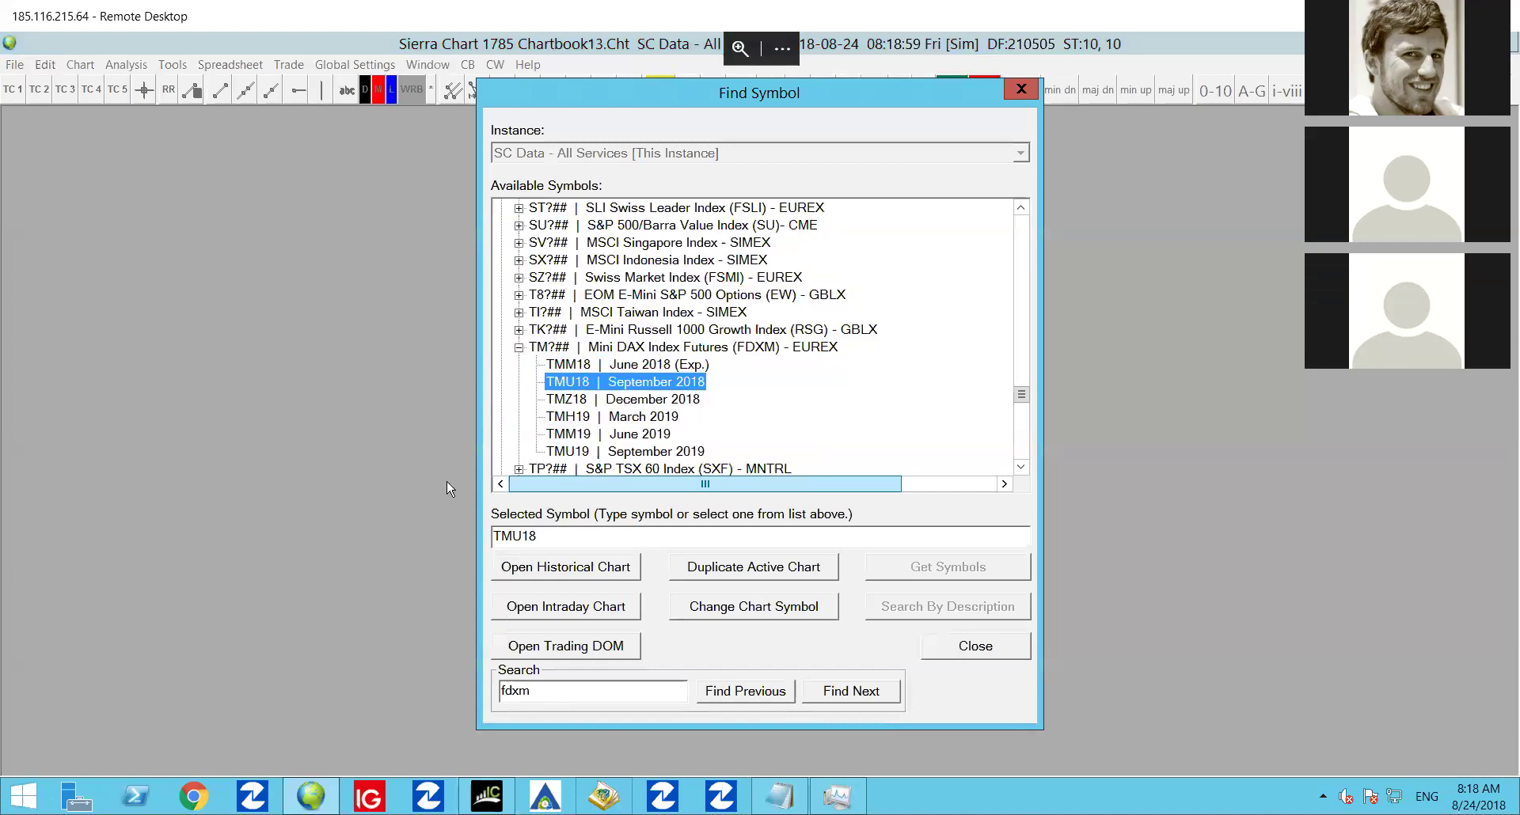
pyautogui.click(552, 611)
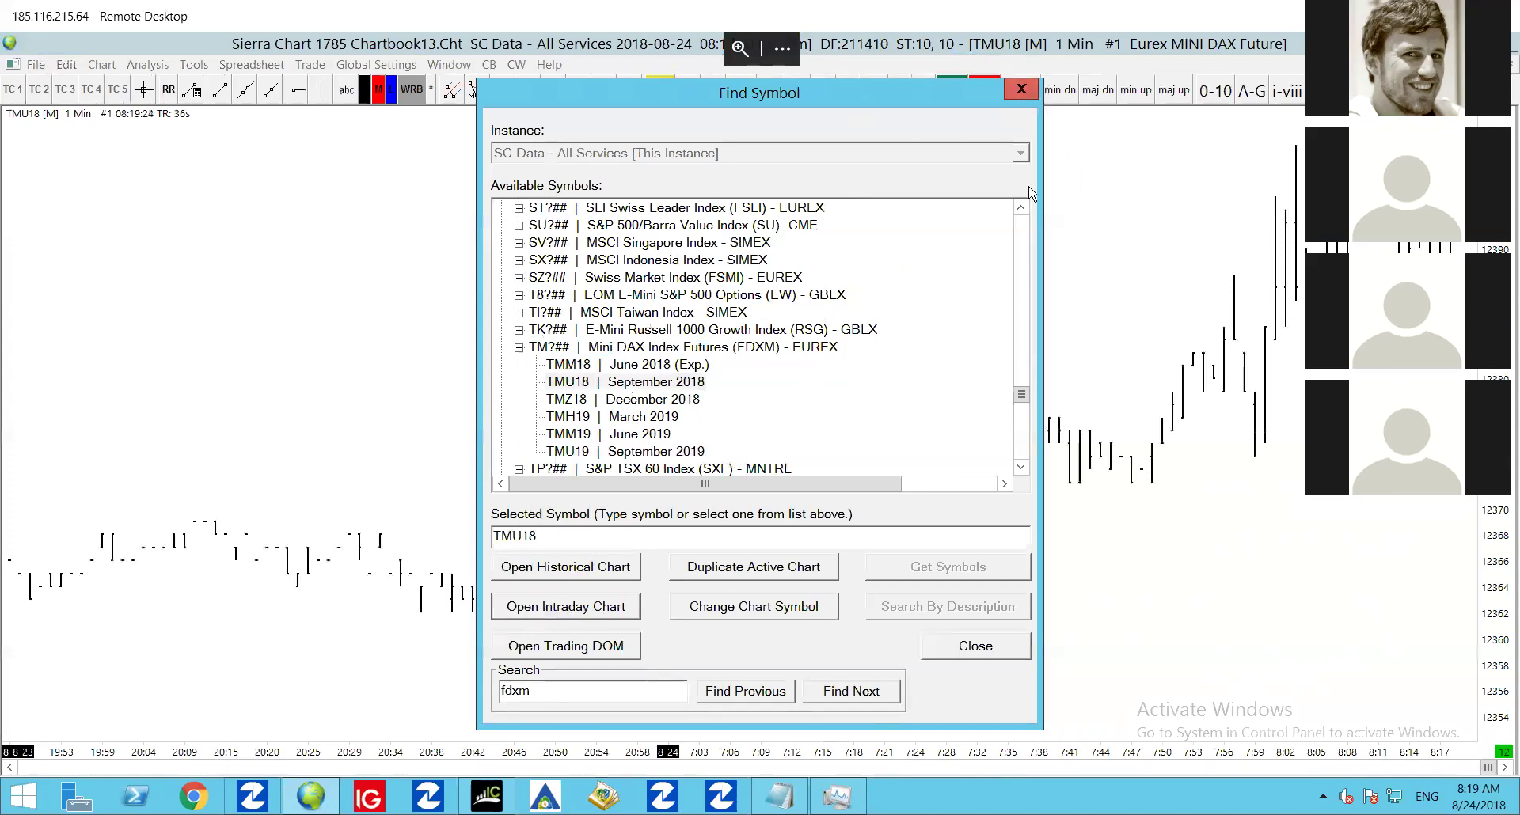
# Close Find Symbol and pan the TMU18 chart to show its newest bars
pyautogui.click(1021, 89)
pyautogui.moveTo(912, 411); pyautogui.dragTo(510, 529)
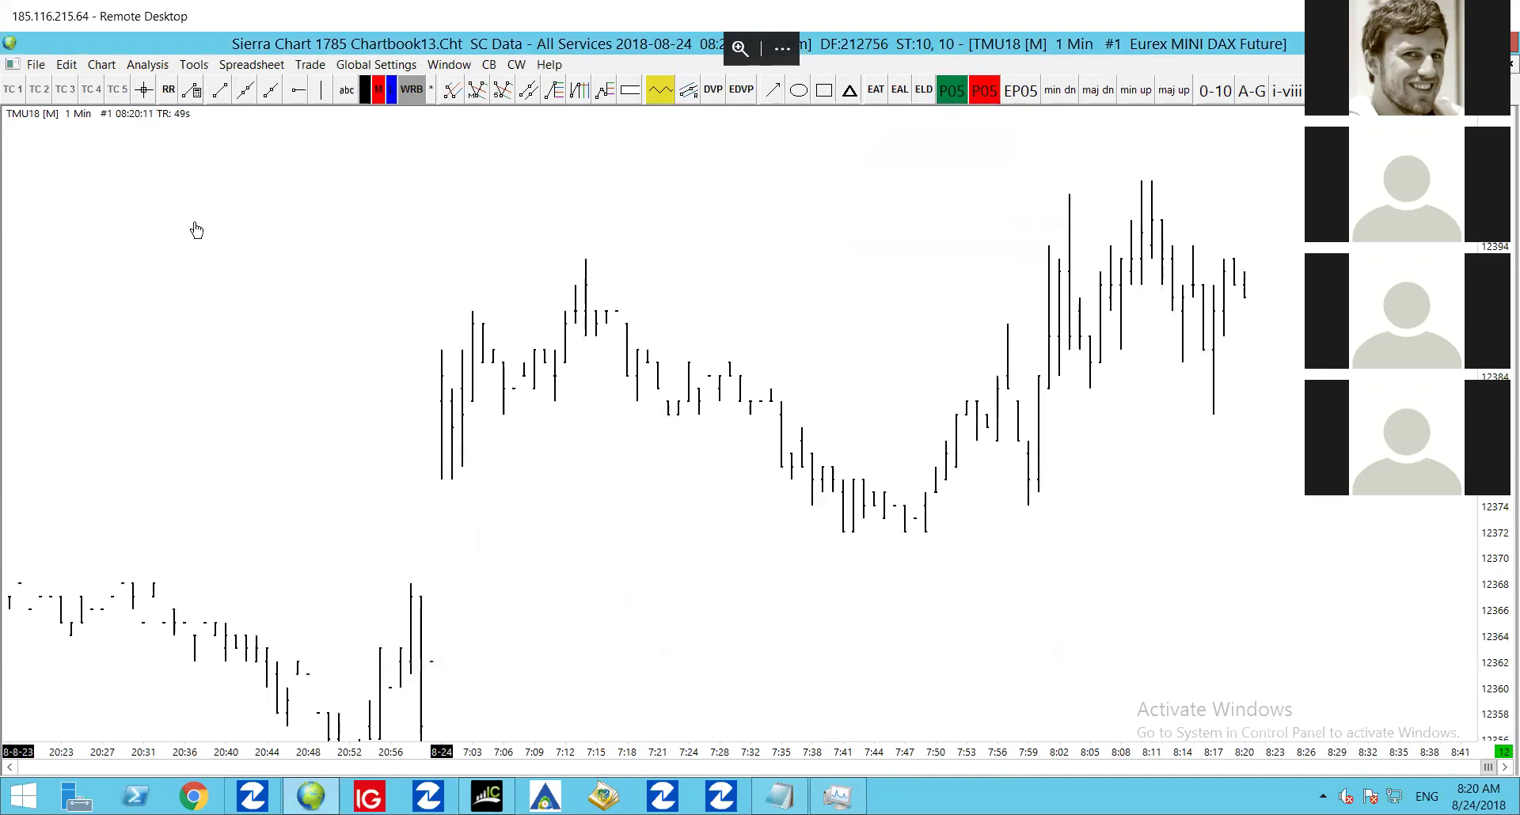
# Bring up the Data/Trade Service Settings dialog from Global Settings
pyautogui.click(368, 67)
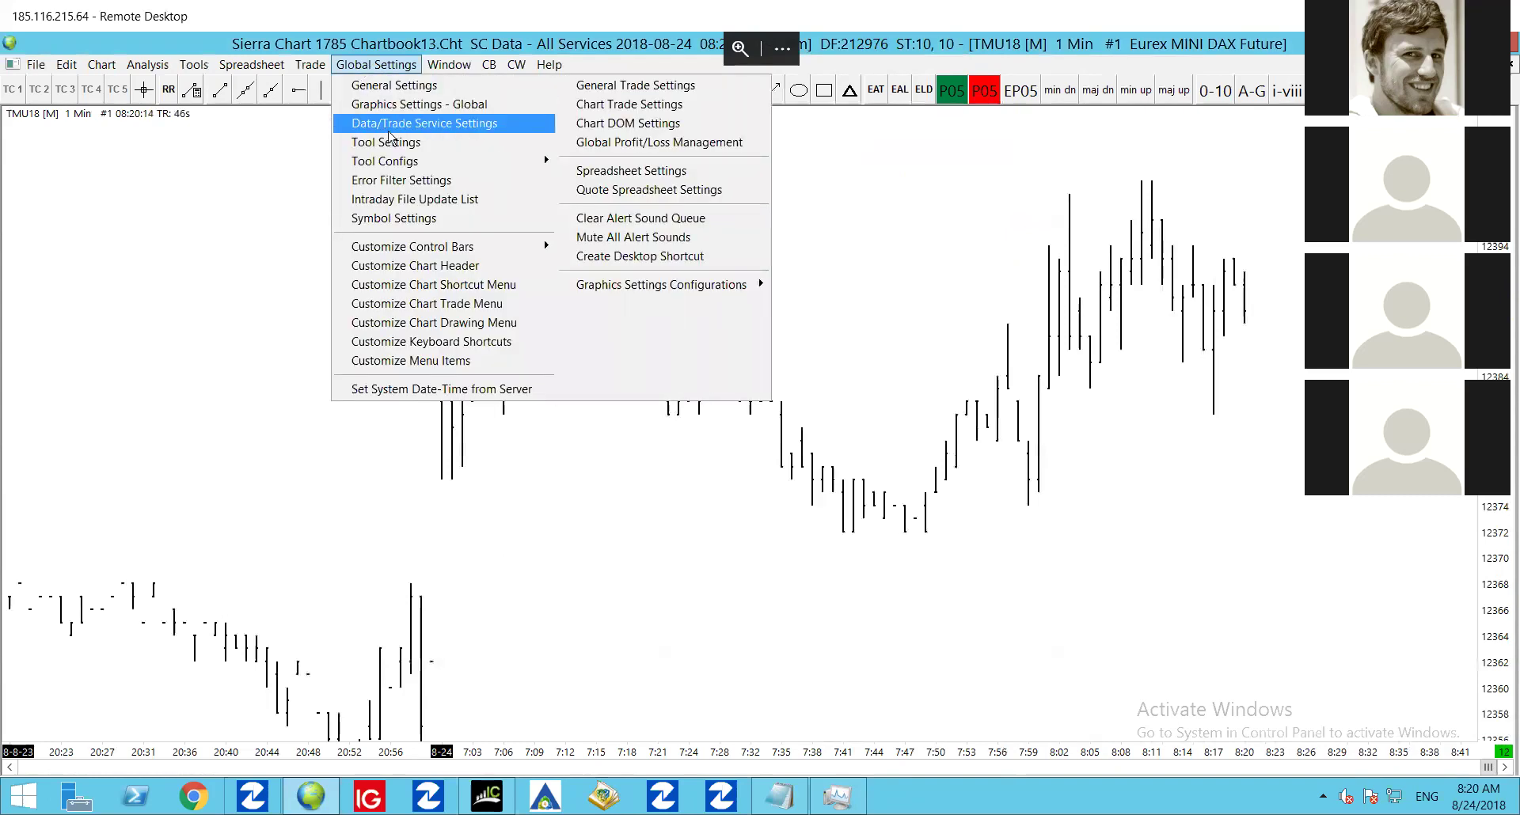
pyautogui.click(454, 125)
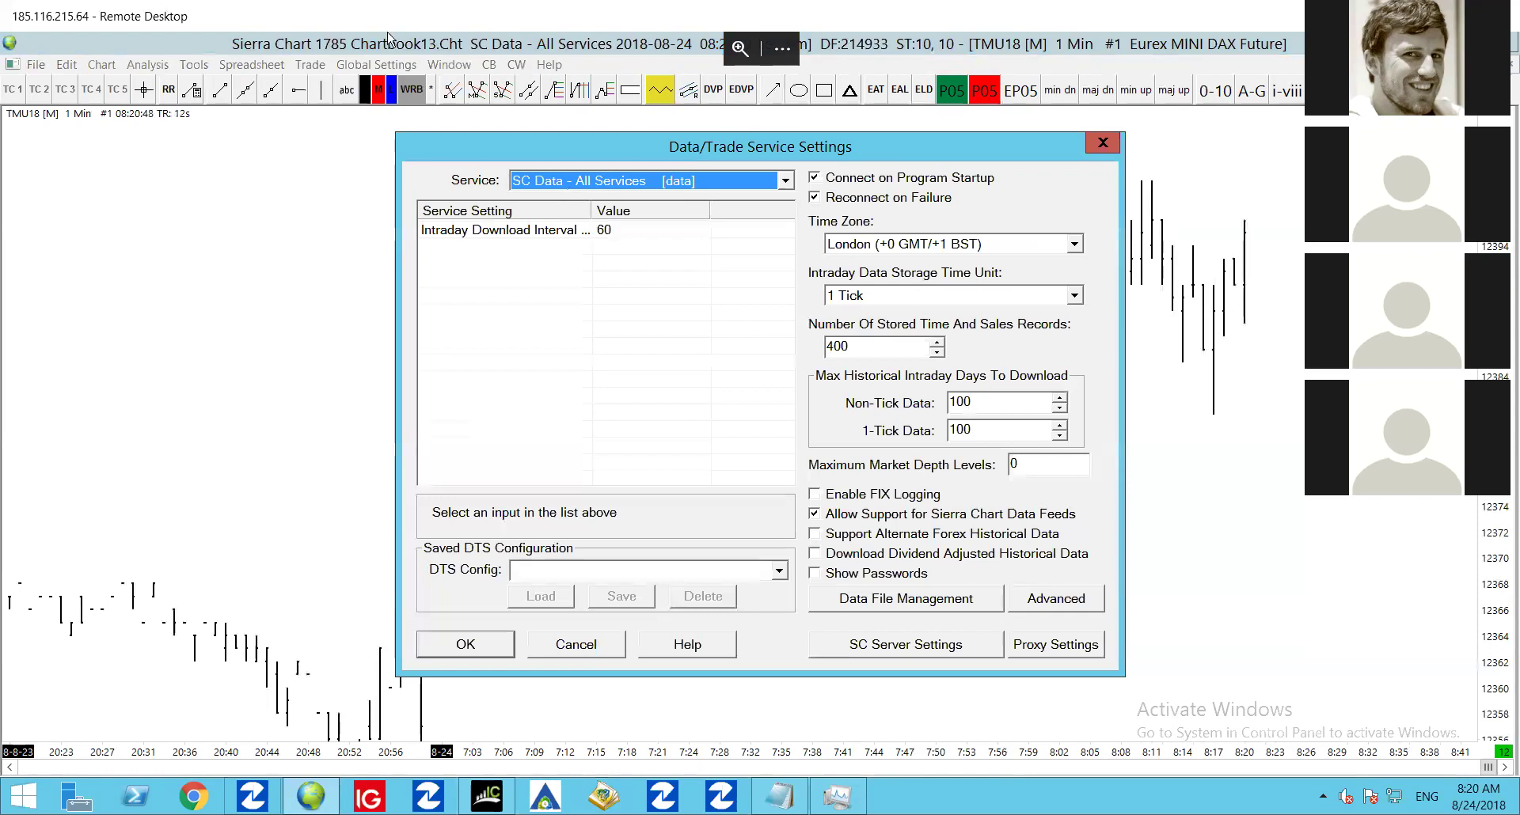
# Browse the Service list, then close the dialog keeping SC Data - All Services
pyautogui.click(778, 182)
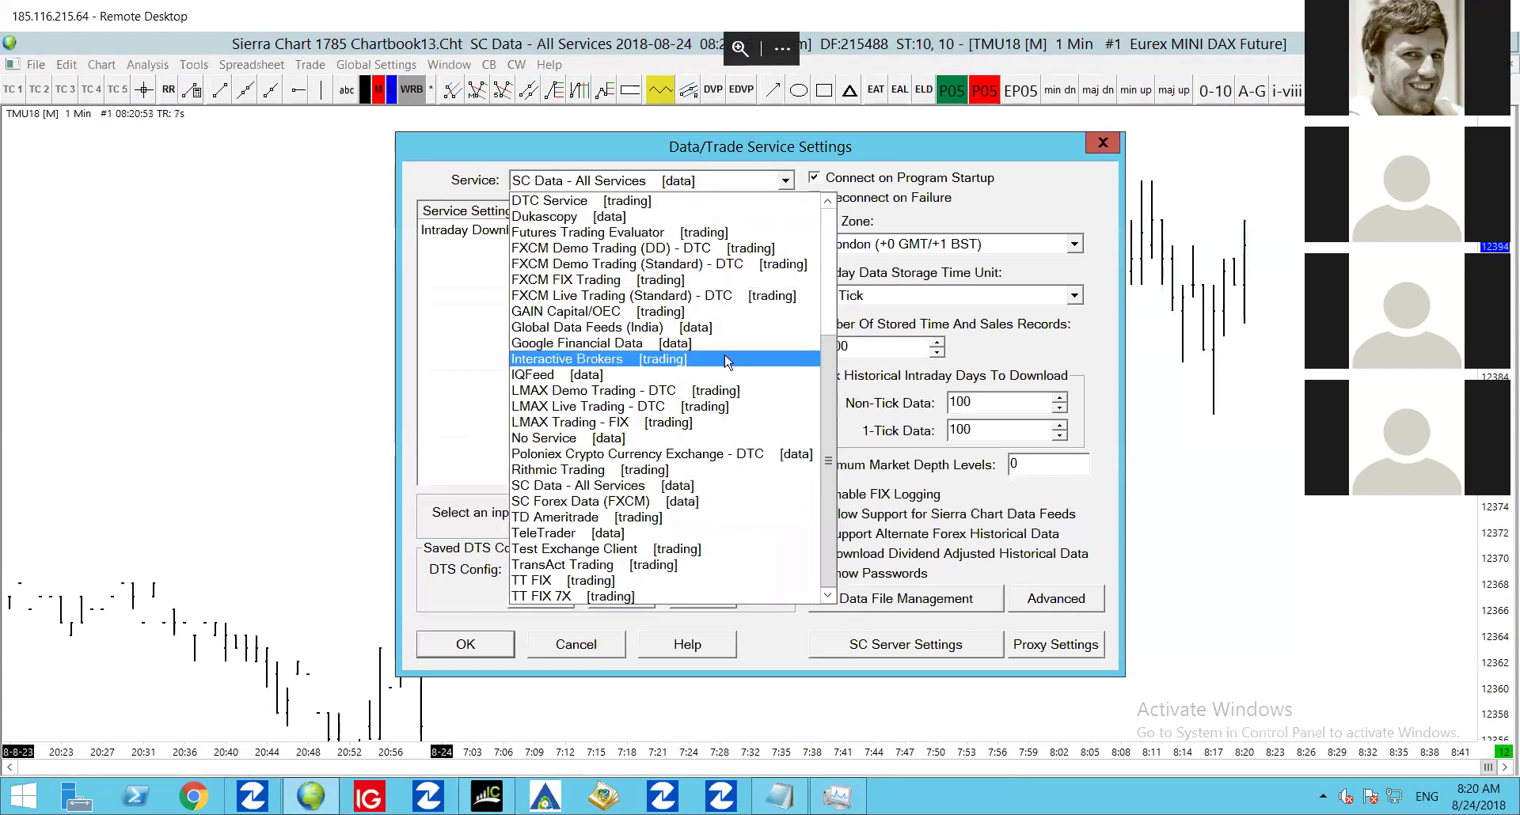
pyautogui.scroll(4, 679, 469)
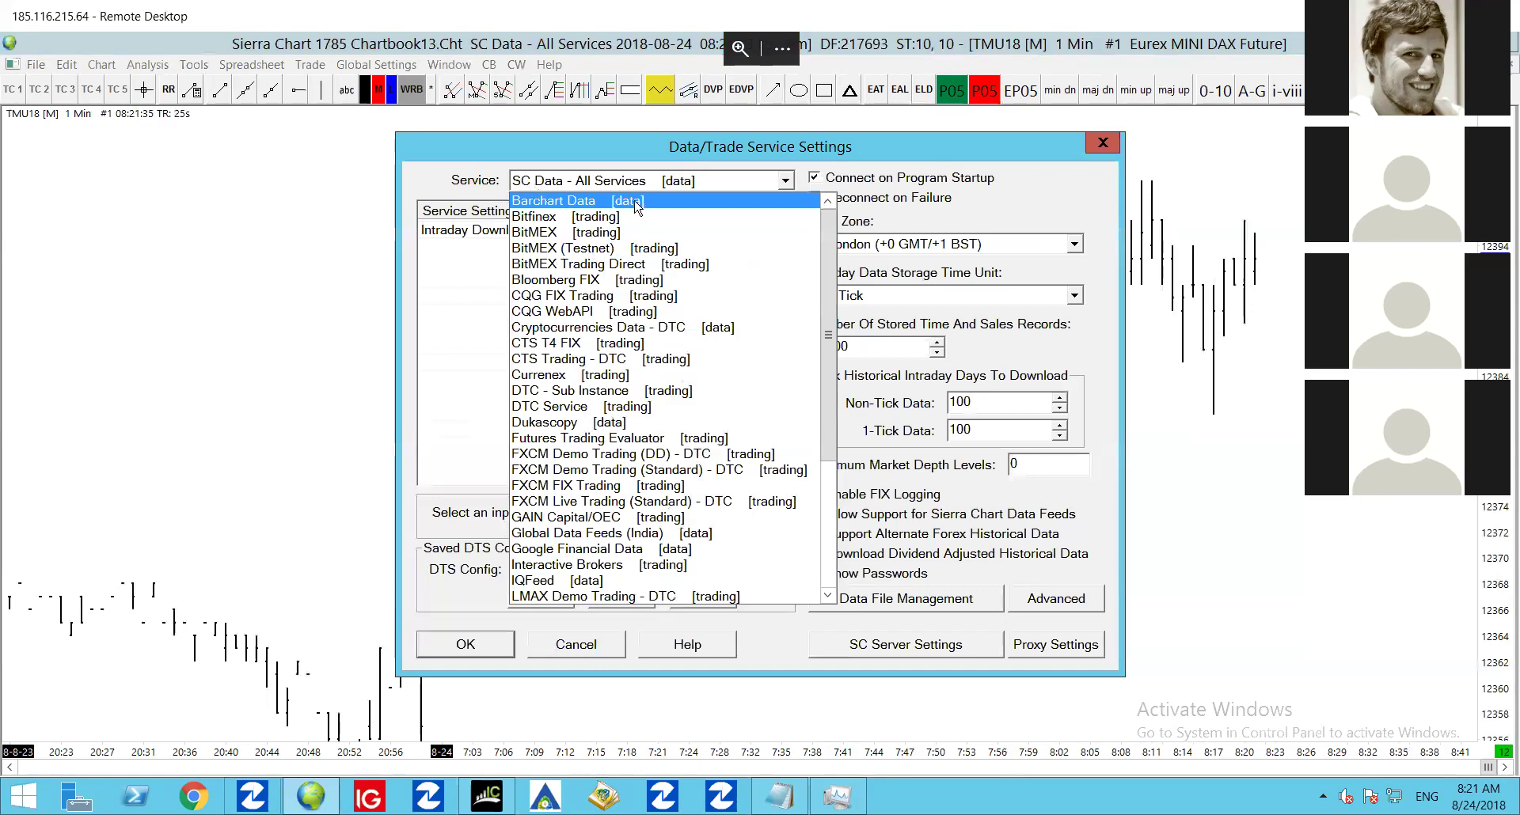
pyautogui.click(583, 649)
pyautogui.click(582, 649)
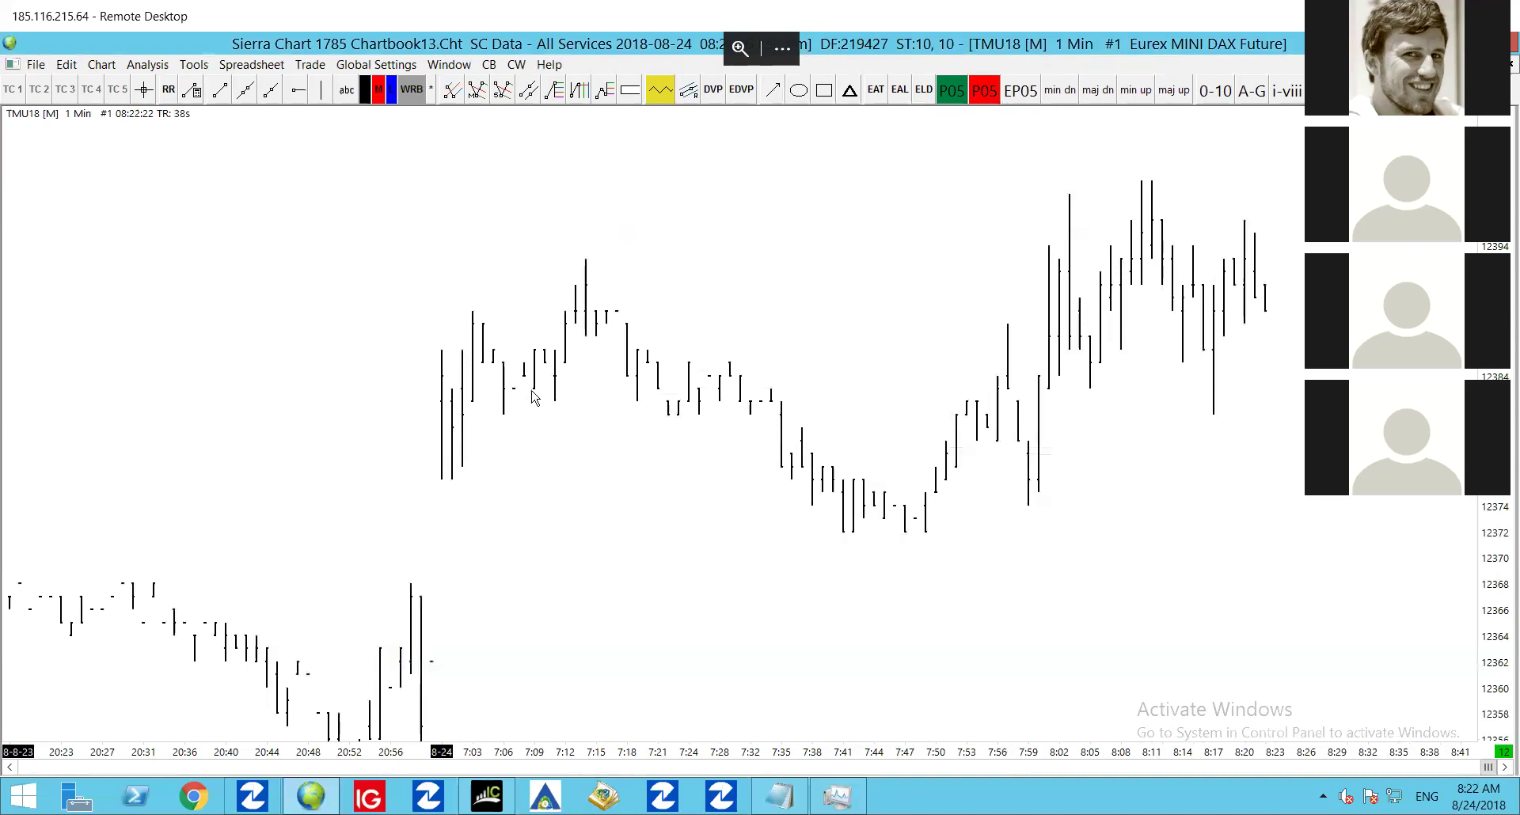
# Compress the TMU18 chart's bar spacing to show more earlier price history
pyautogui.scroll(-3, 637, 392)
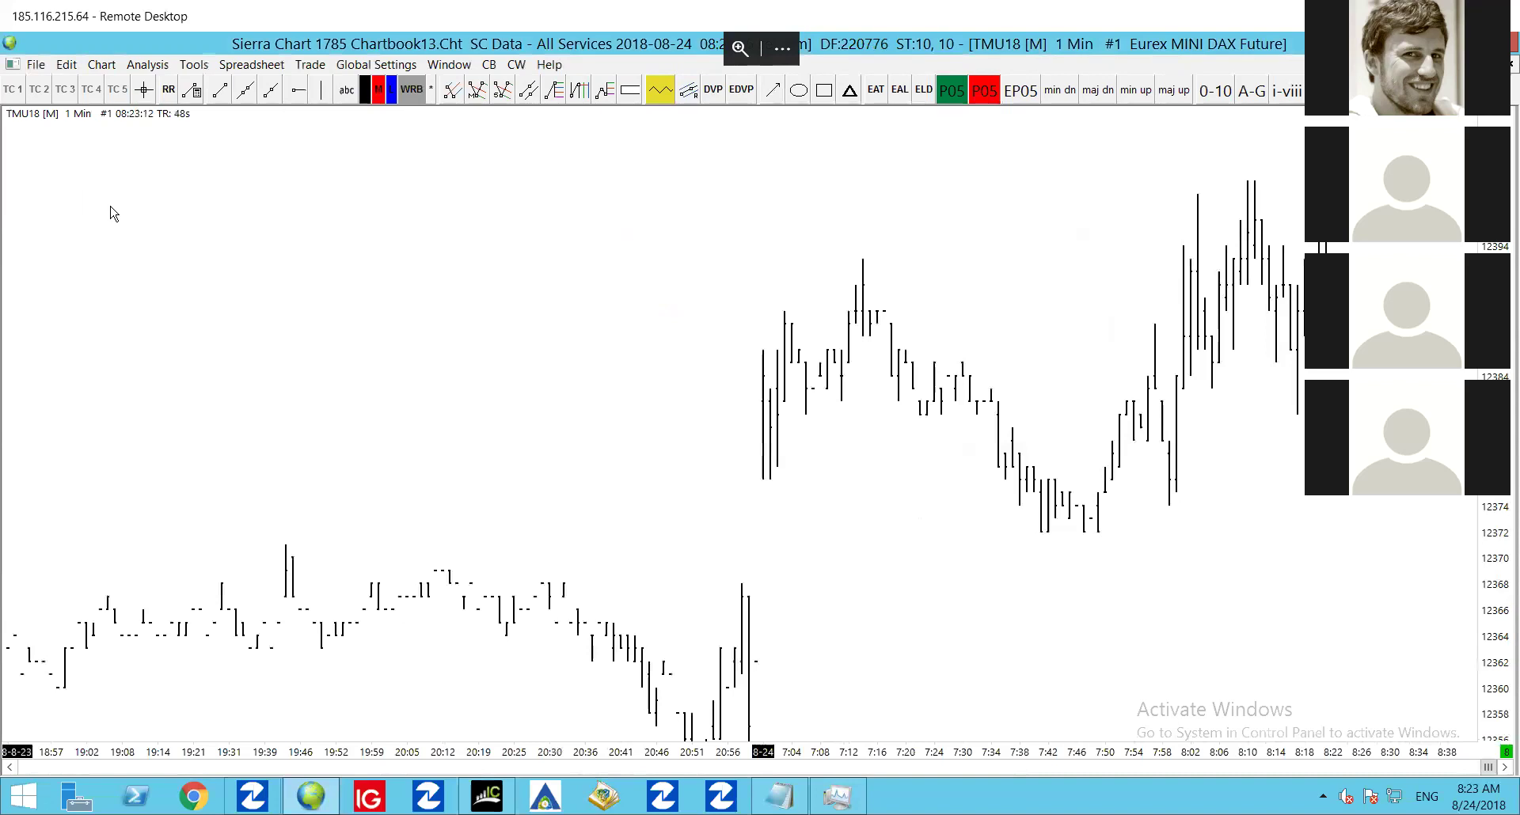
pyautogui.click(355, 65)
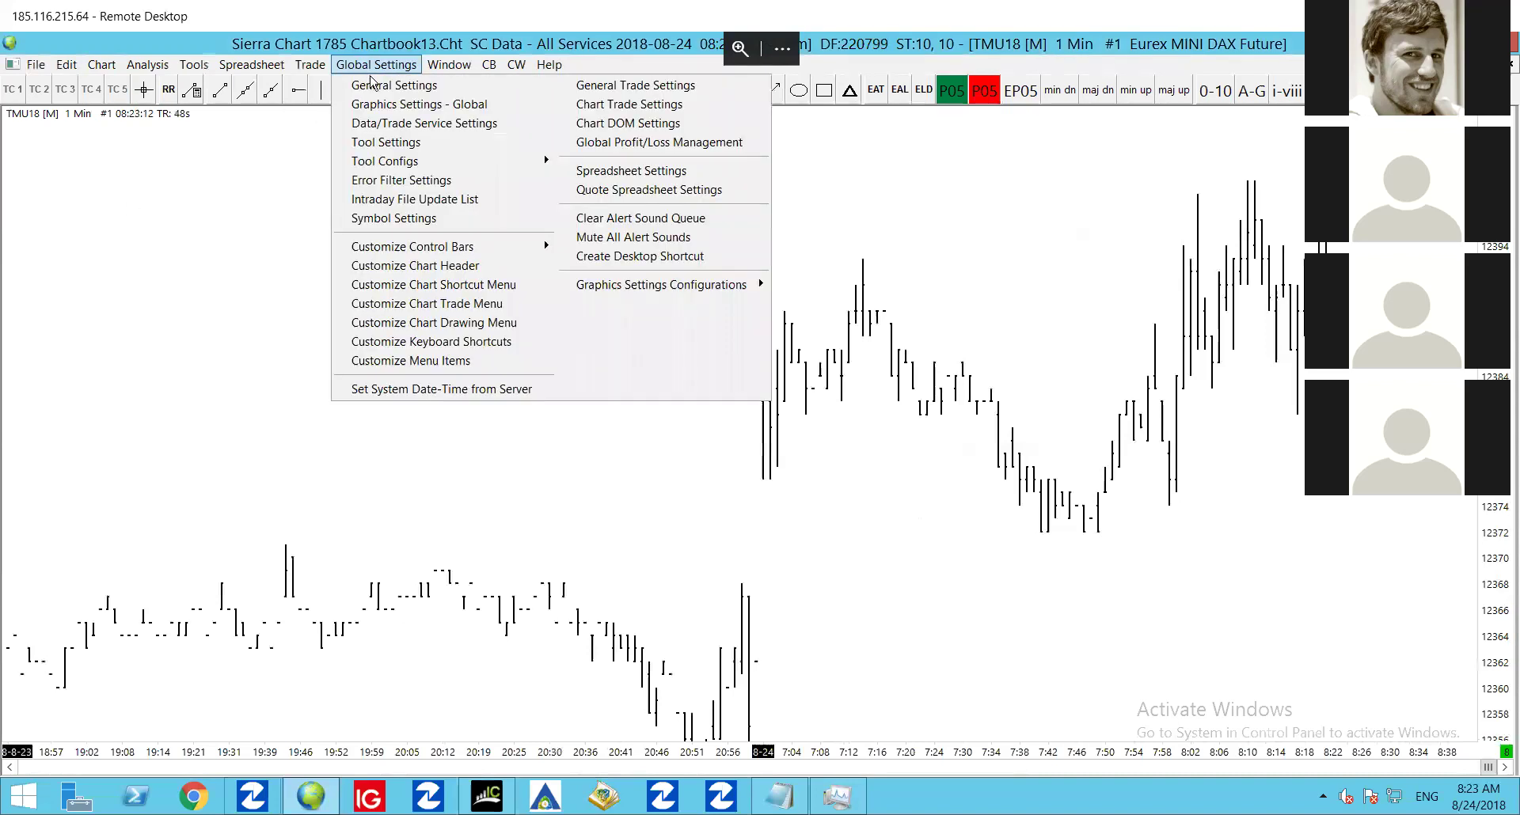
pyautogui.click(374, 88)
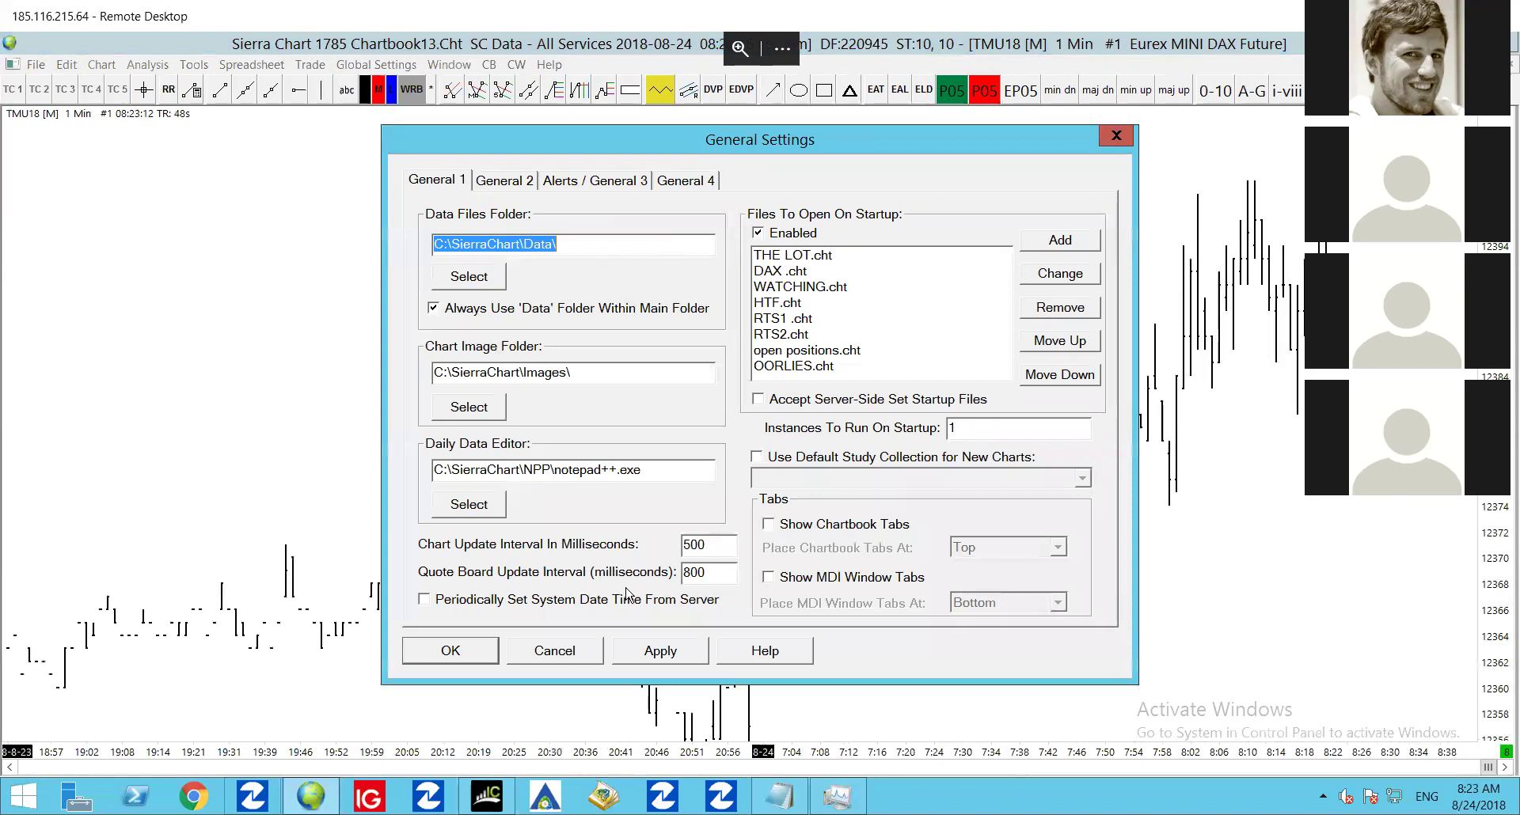
pyautogui.click(564, 654)
pyautogui.click(354, 69)
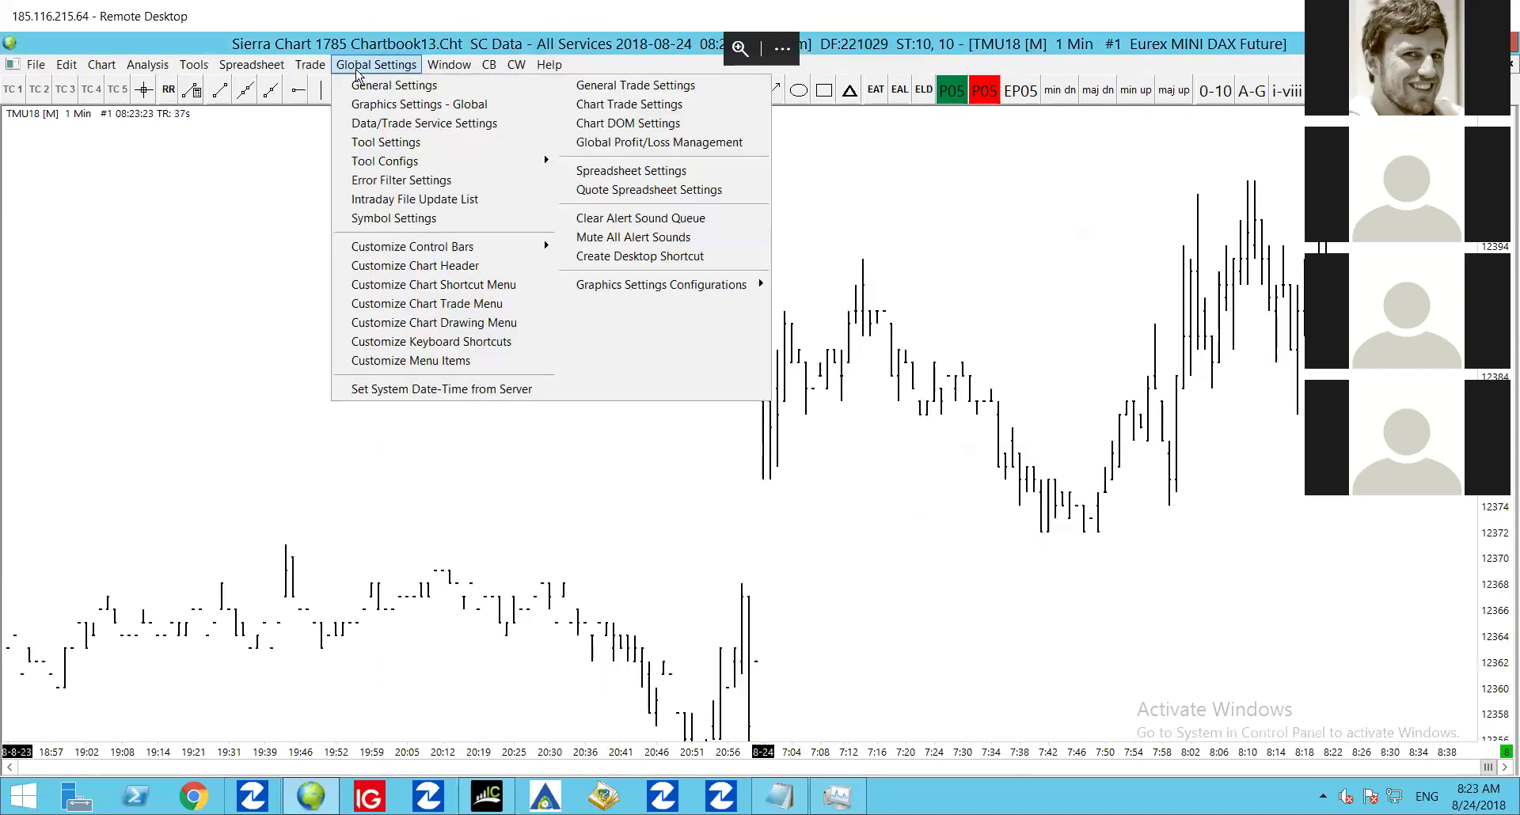
pyautogui.click(403, 88)
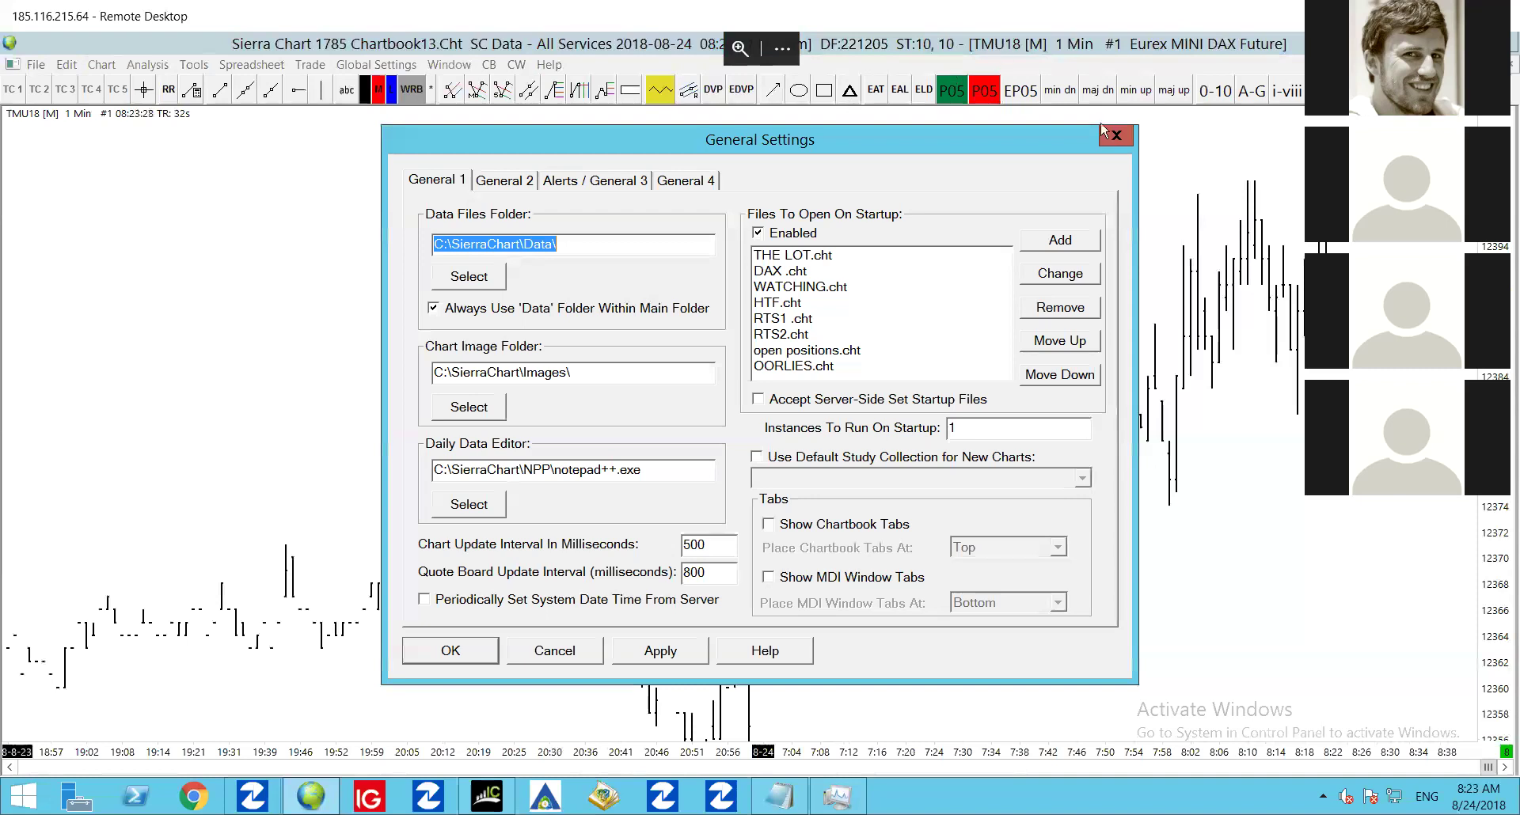
pyautogui.click(1116, 137)
pyautogui.click(386, 66)
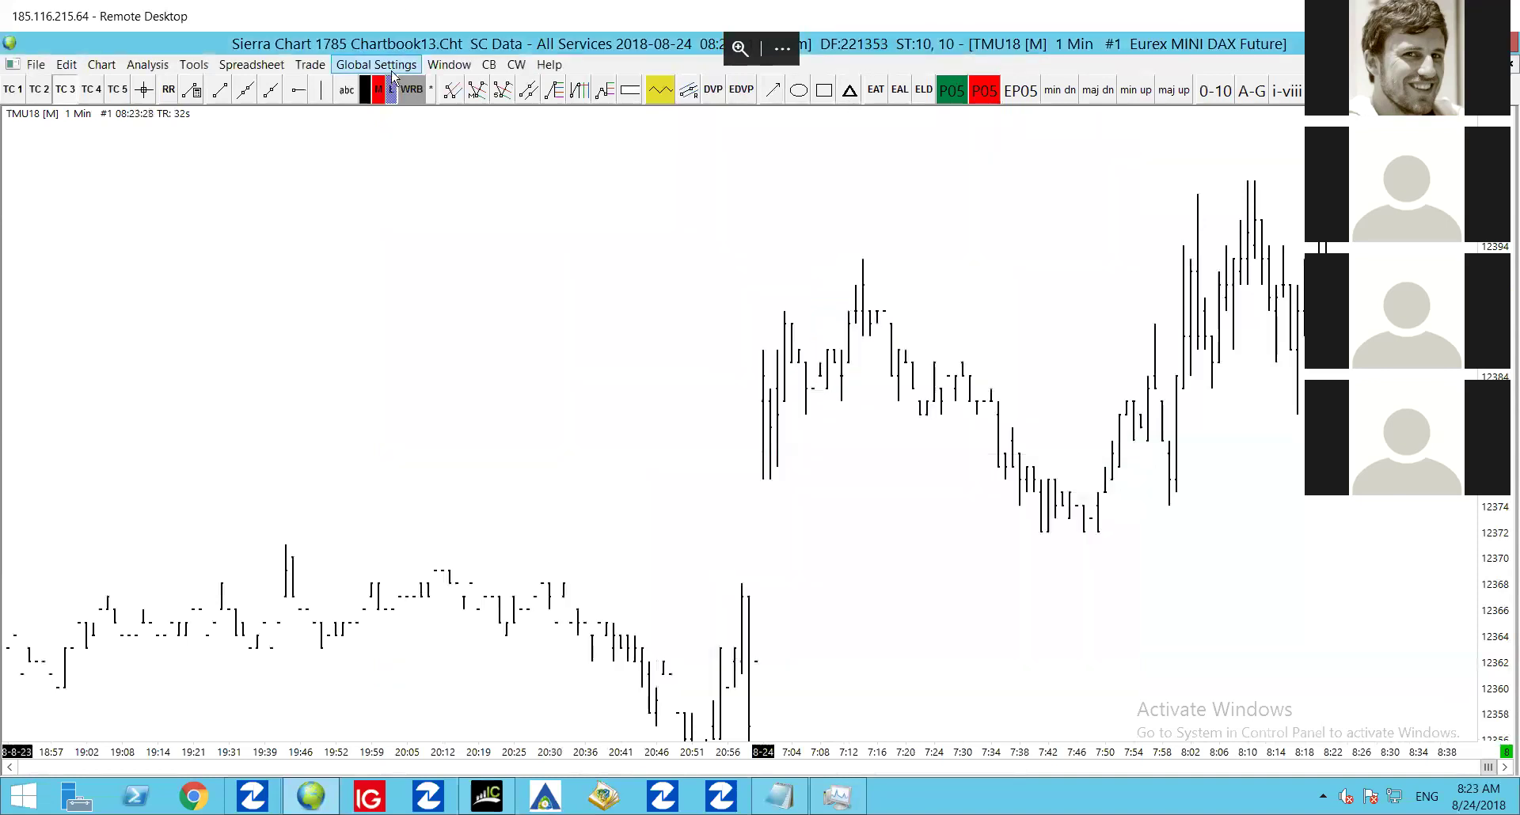
pyautogui.click(410, 123)
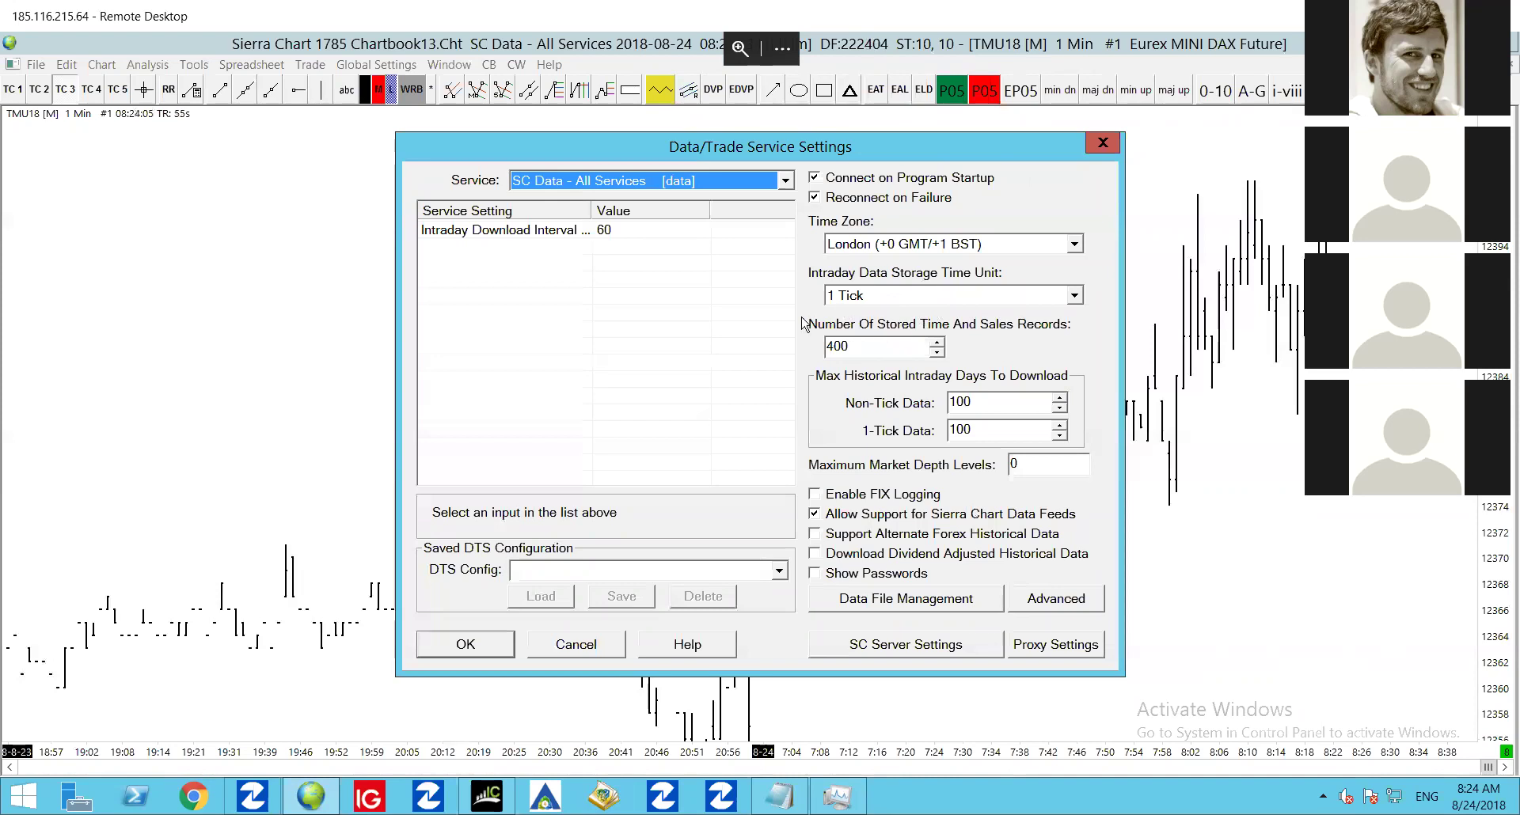
pyautogui.press('Down')
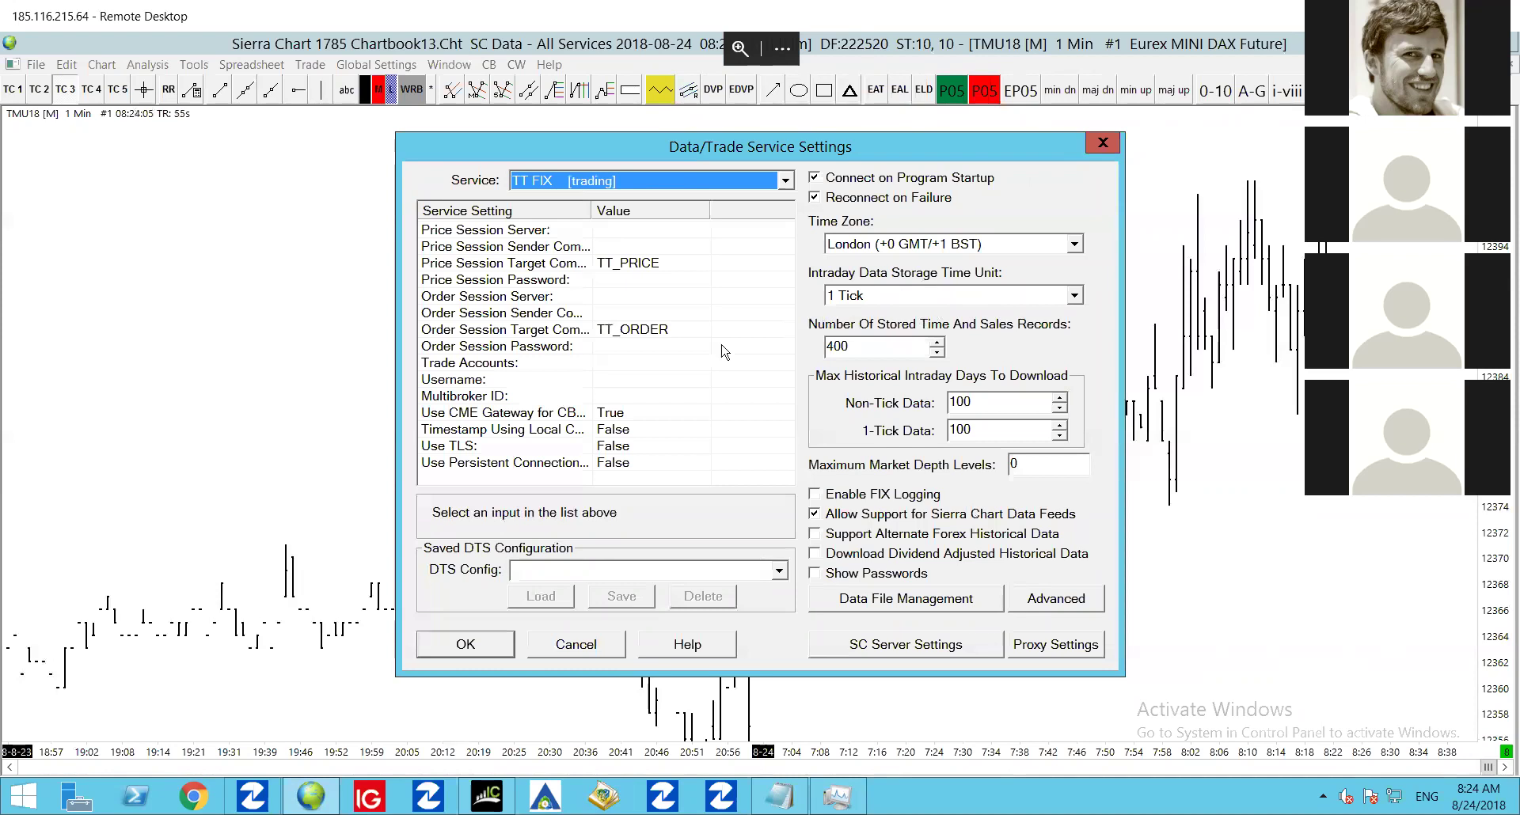
pyautogui.click(576, 645)
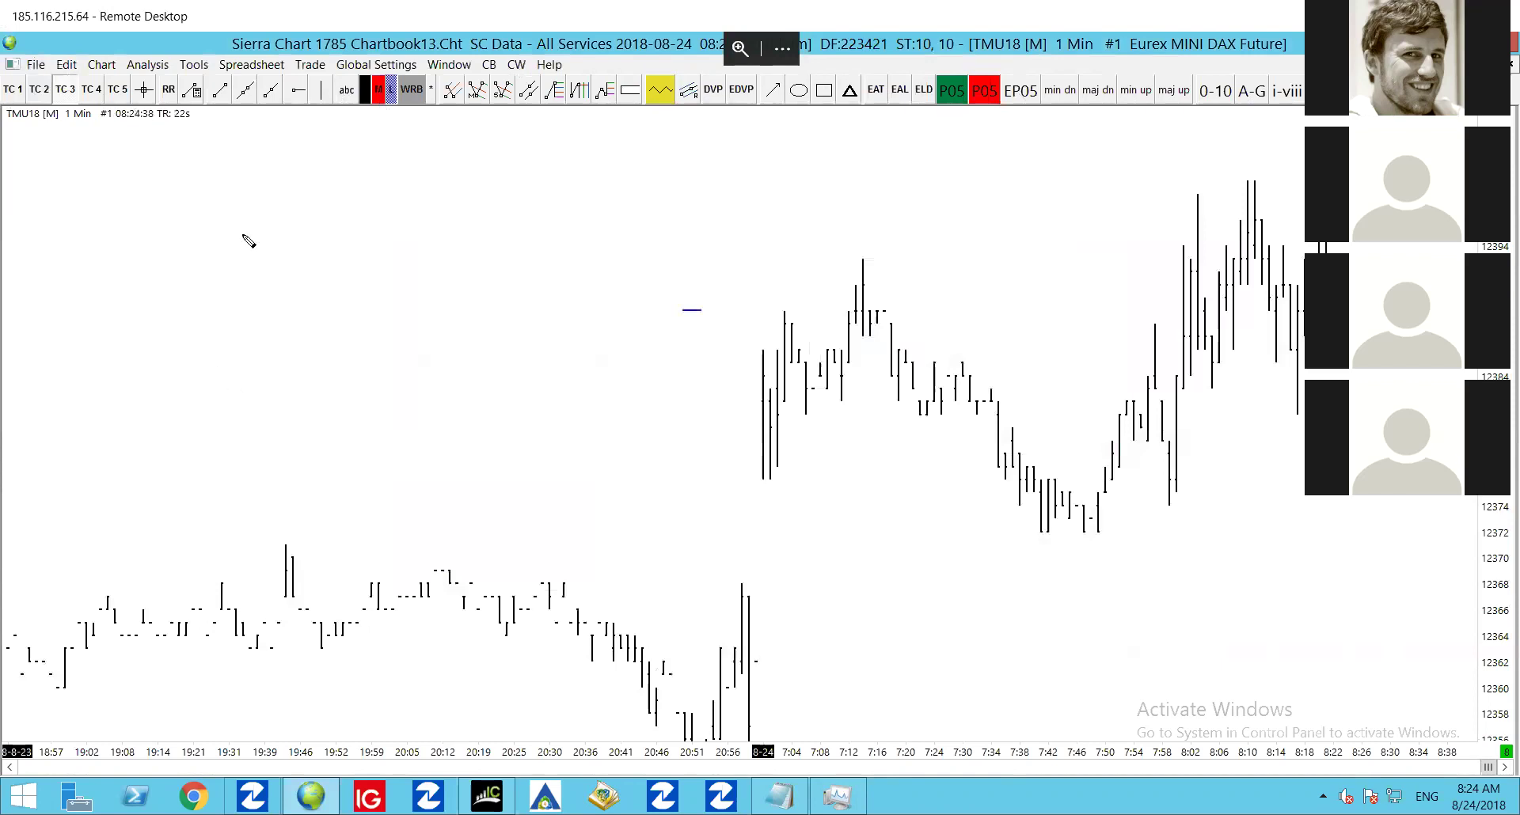
# Cancel the active drawing tool on the TMU18 chart with Escape
pyautogui.press('Escape')
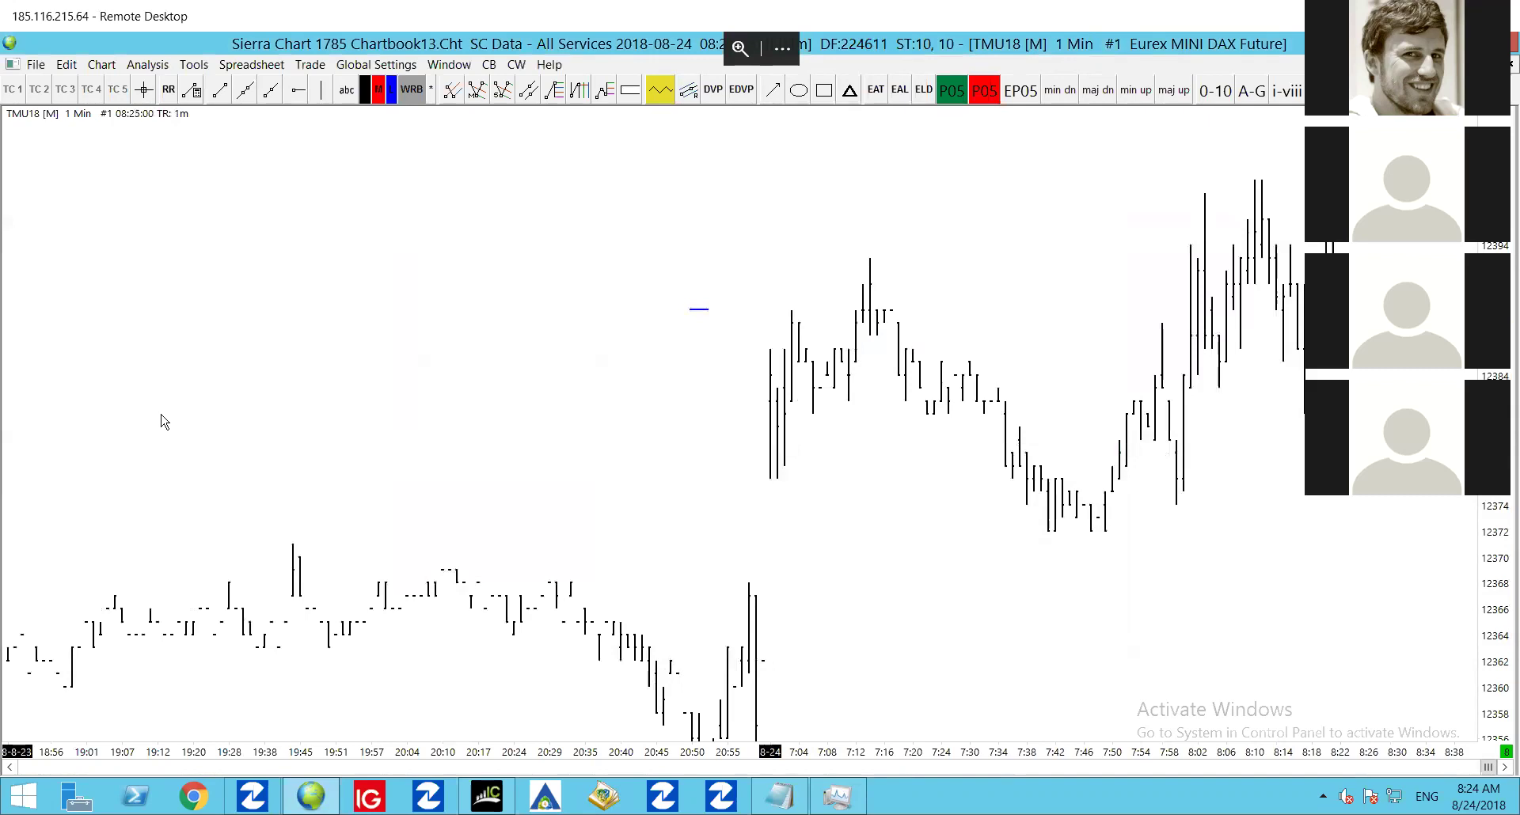
# Try 5, 30, 24, 155 and 18-minute bars, ending on 55 trades per bar
pyautogui.press('5')
pyautogui.press('Return')
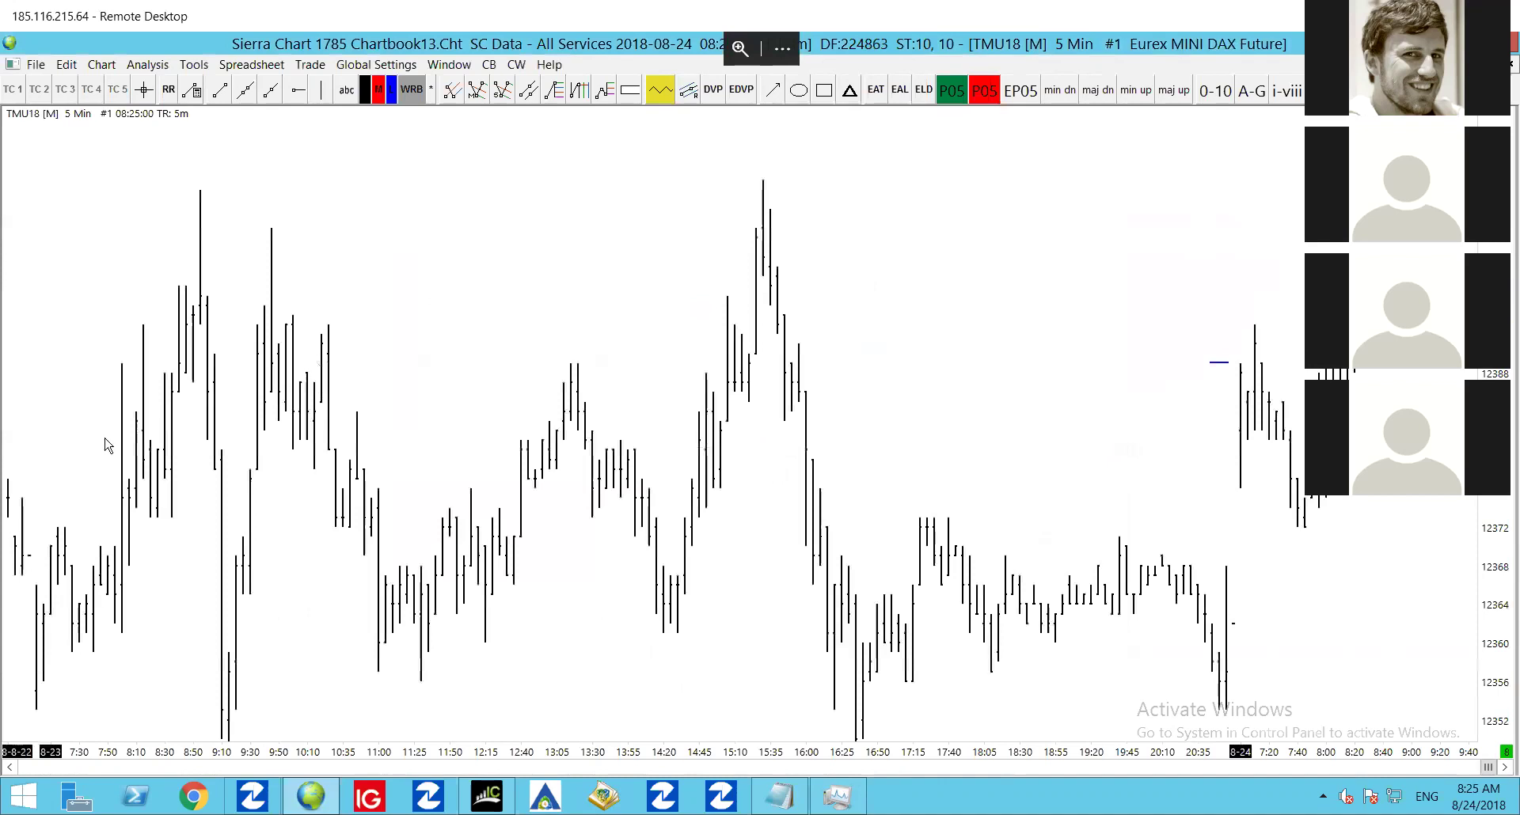
pyautogui.press('3')
pyautogui.press('0')
pyautogui.press('Return')
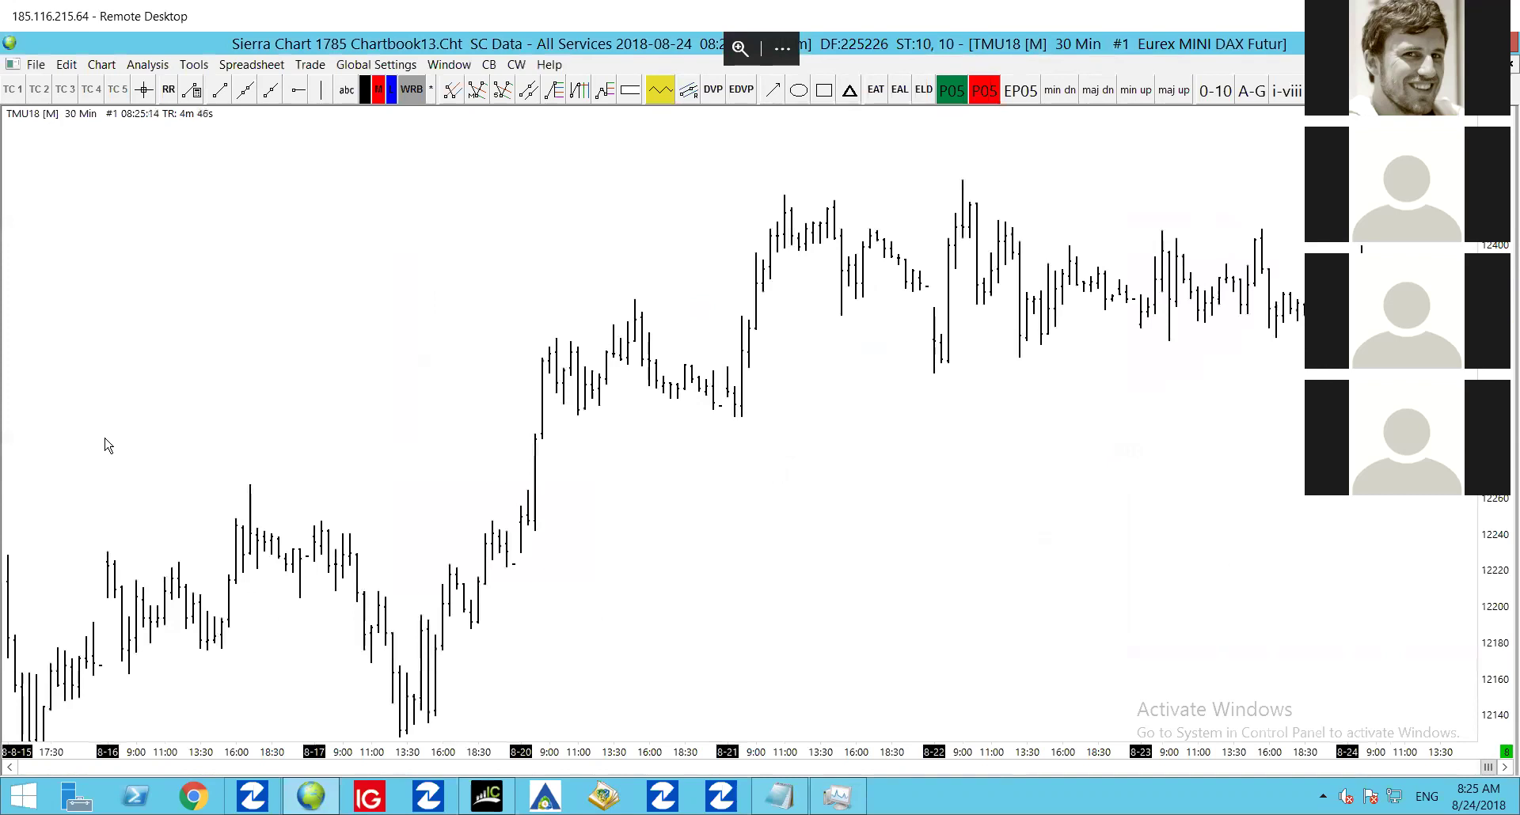
pyautogui.write('24')
pyautogui.press('Return')
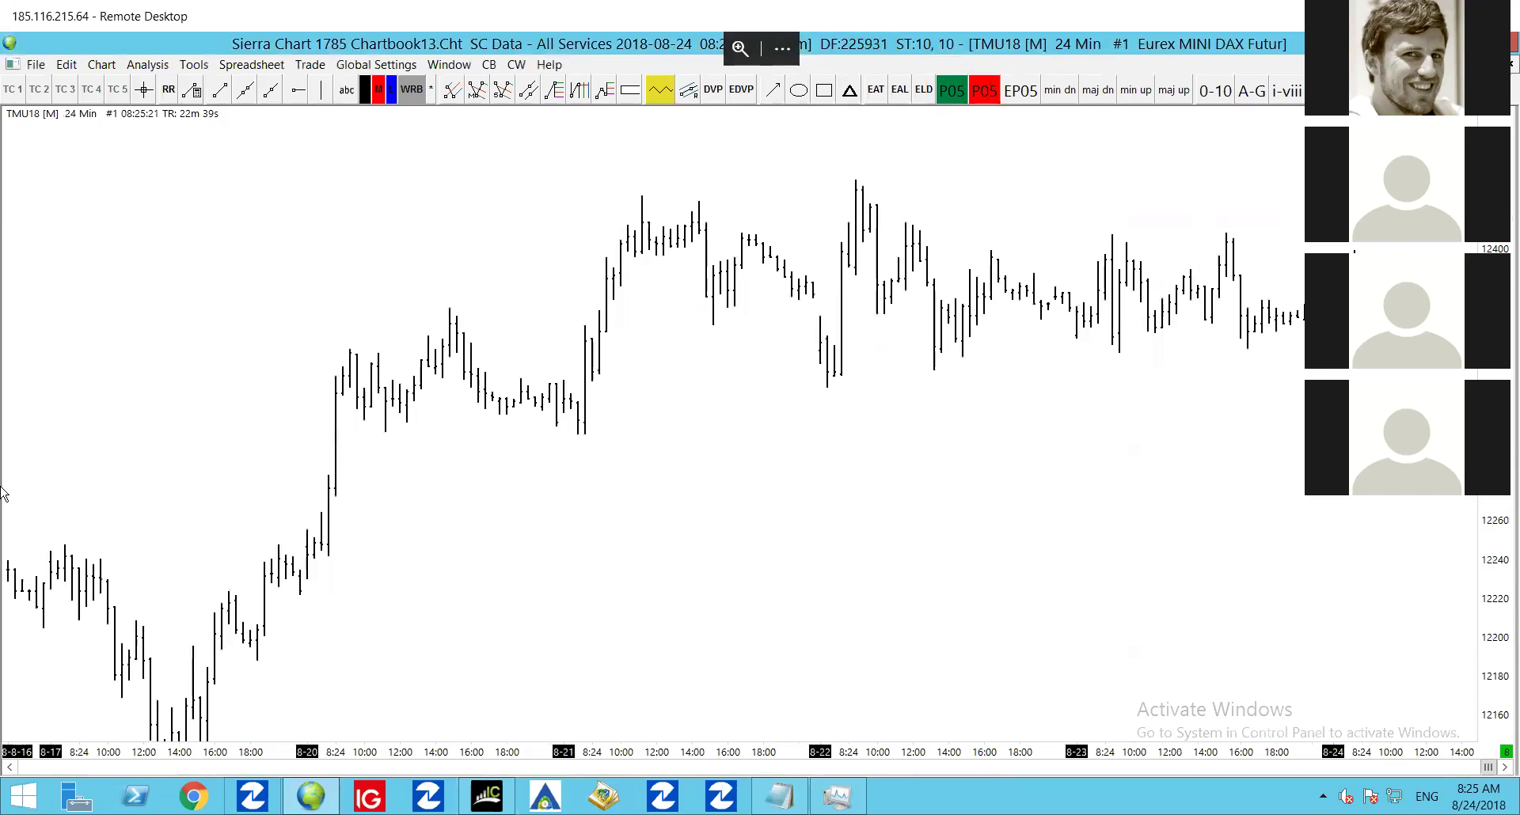
pyautogui.write('155')
pyautogui.press('Return')
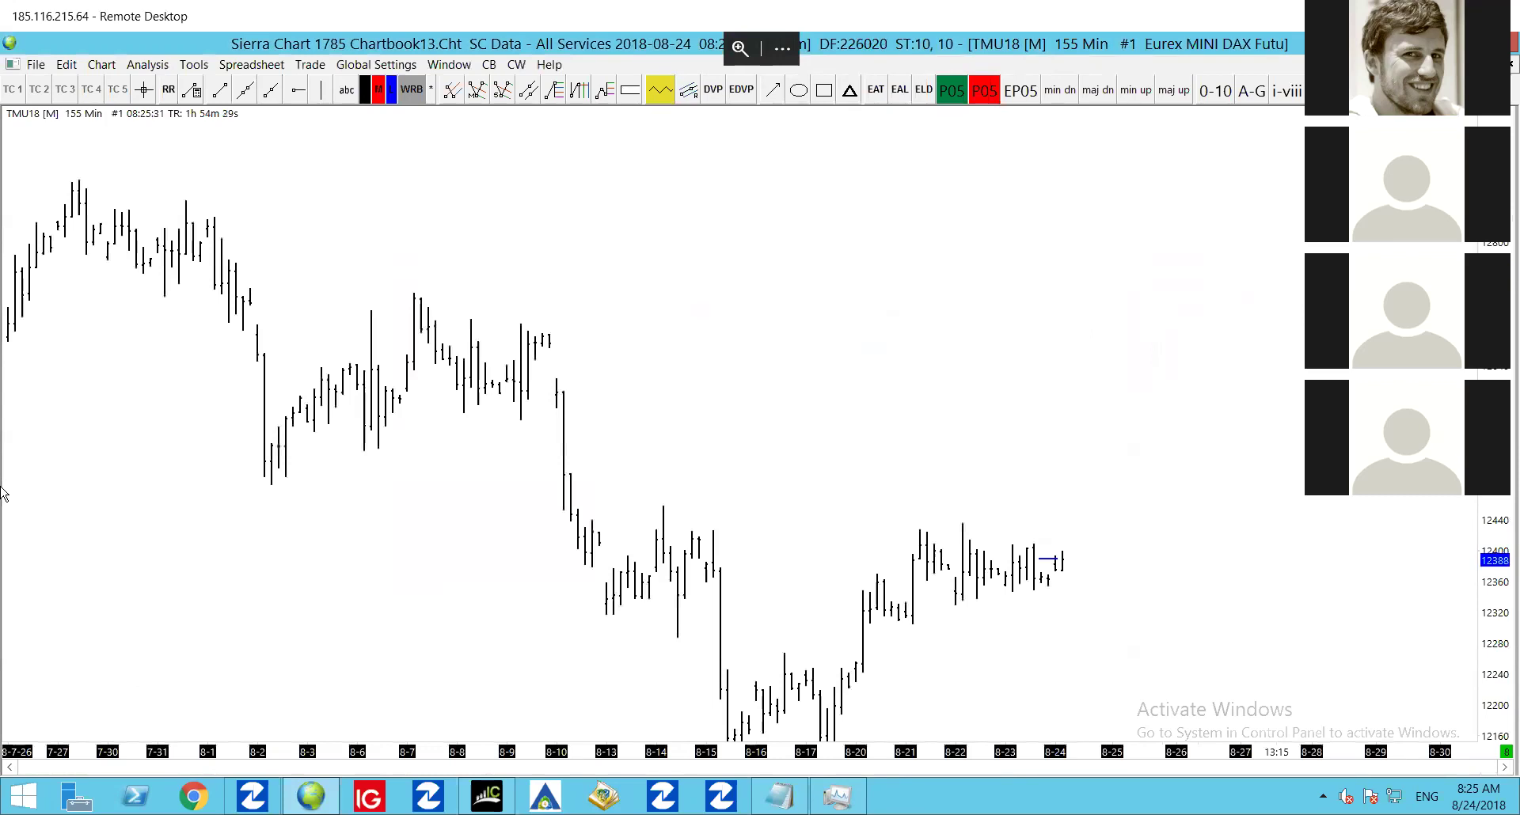
pyautogui.press('Return')
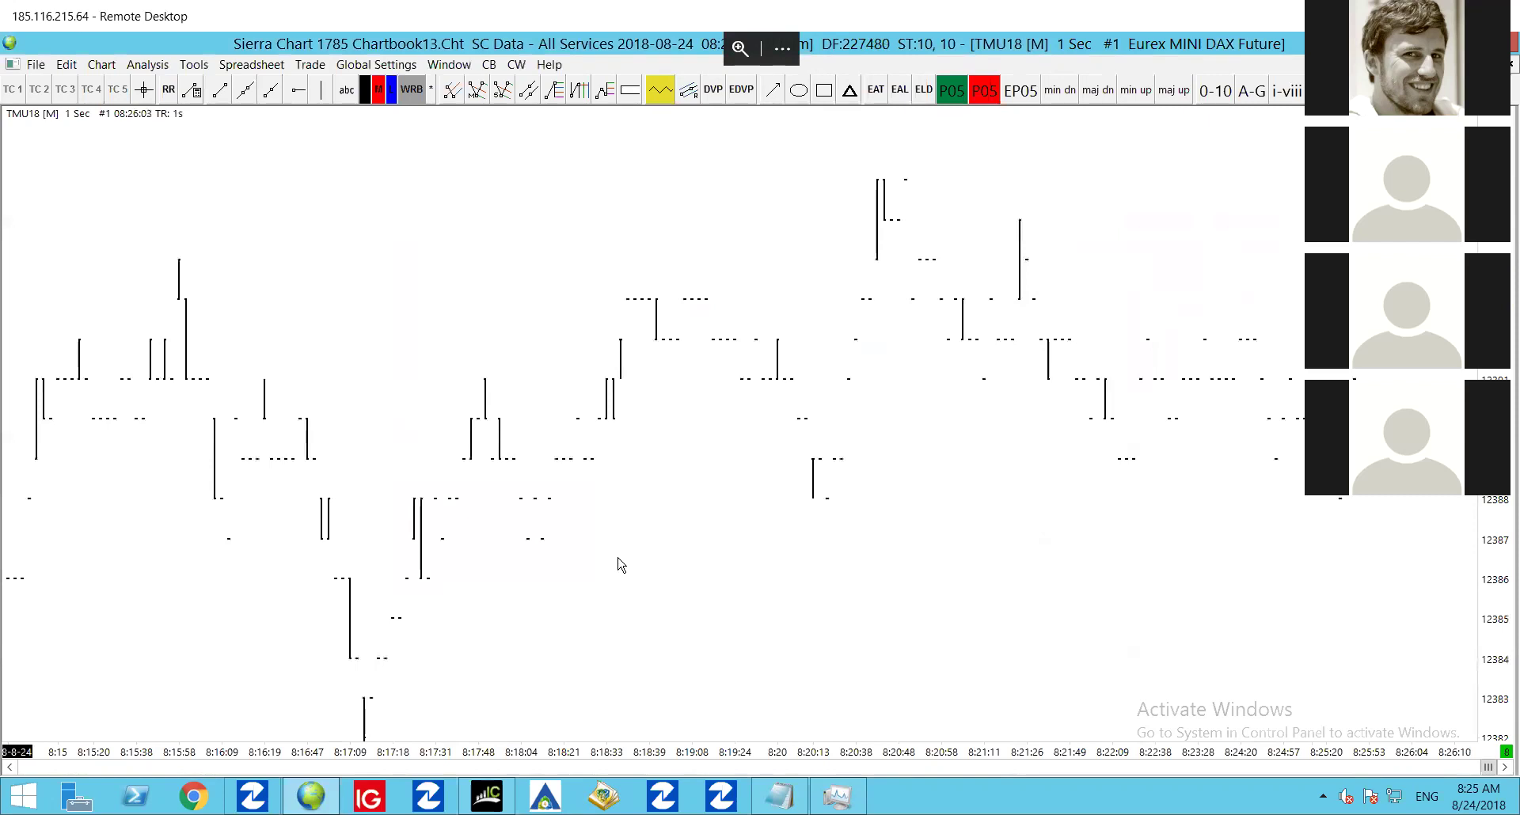
pyautogui.press('2')
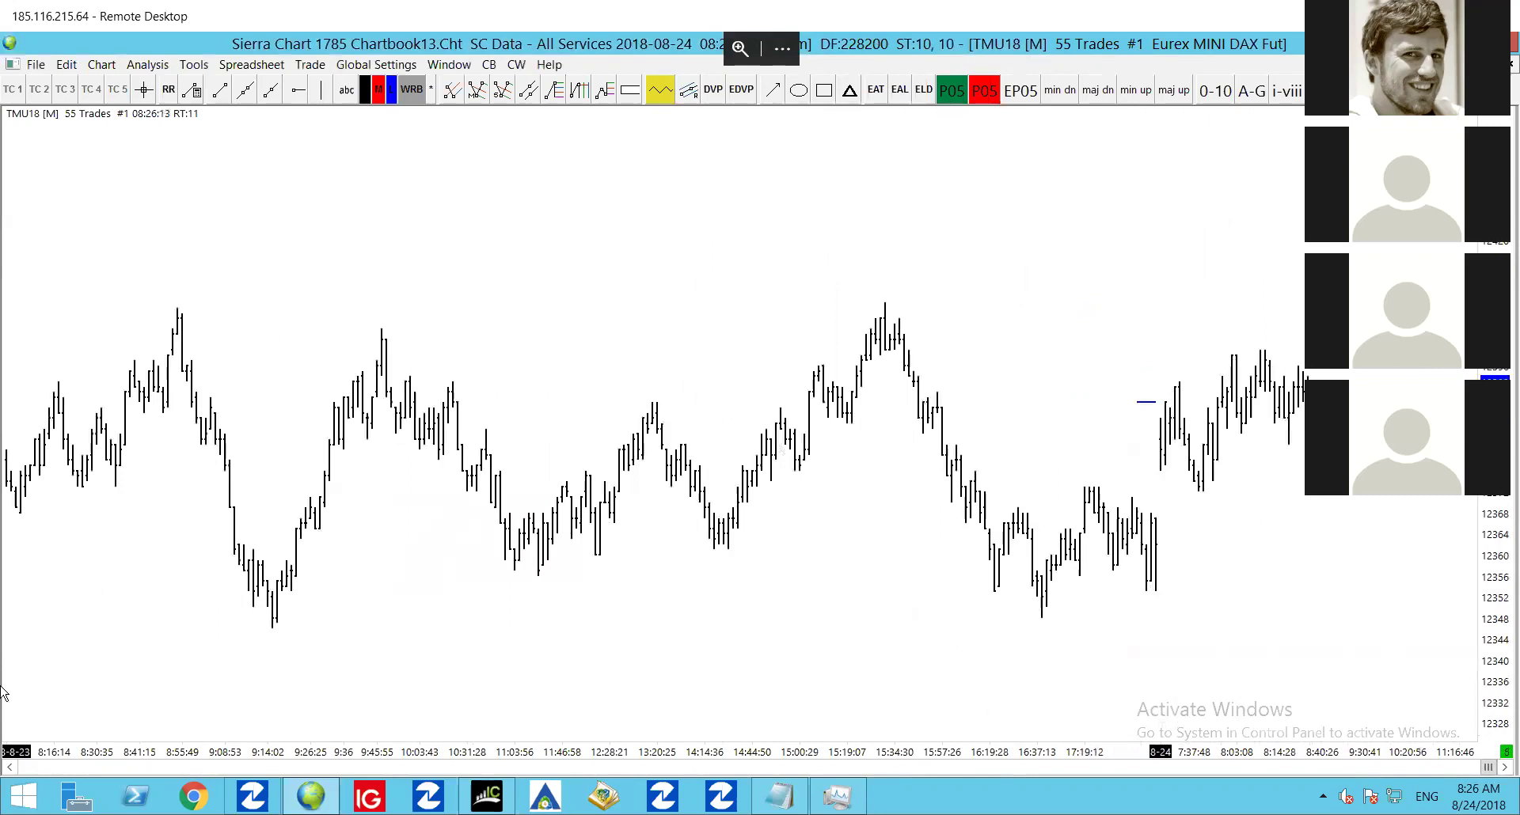
pyautogui.rightClick(480, 315)
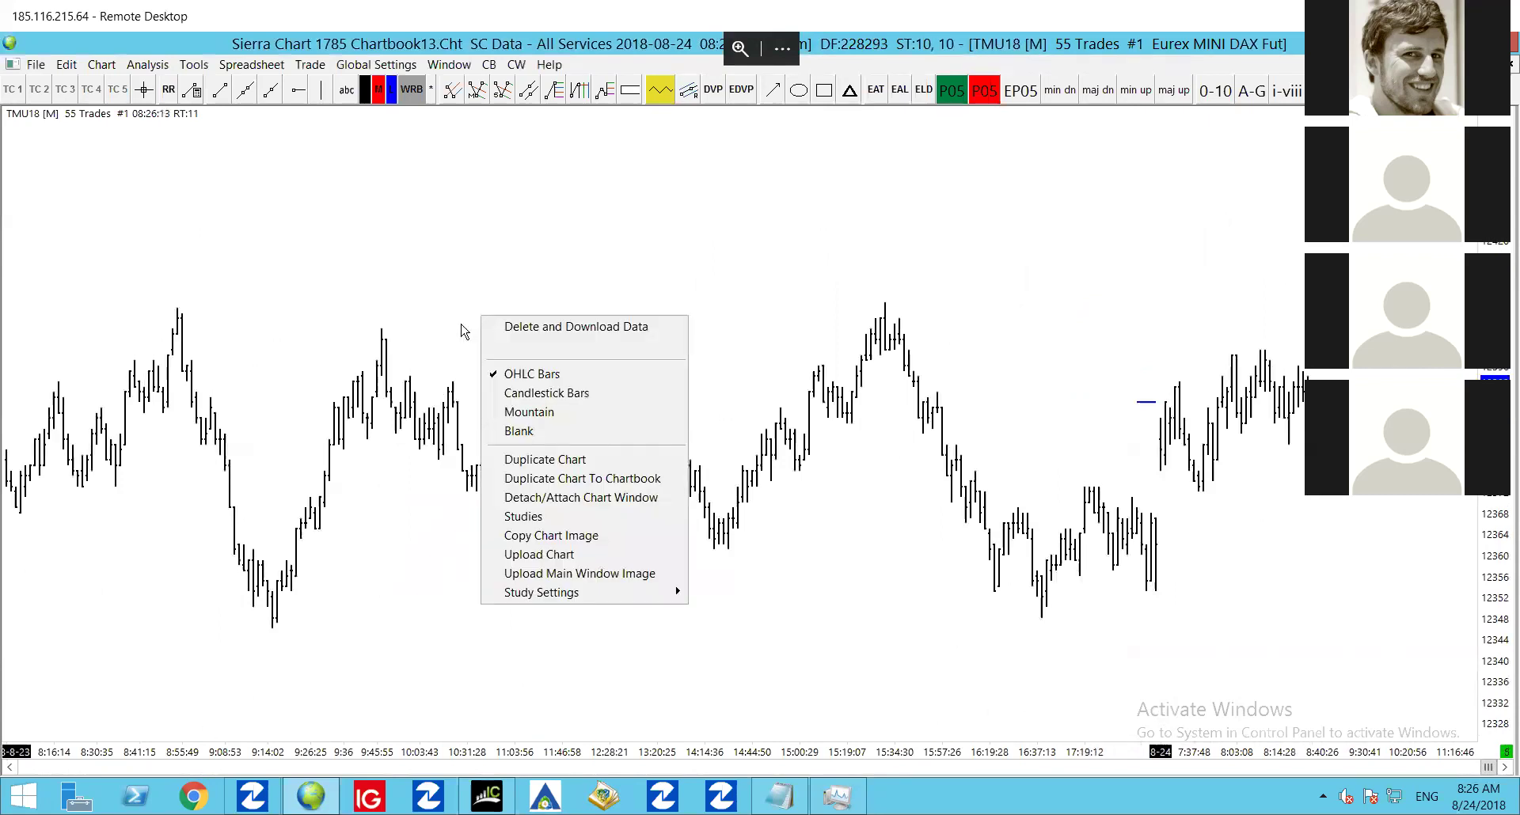
pyautogui.click(672, 267)
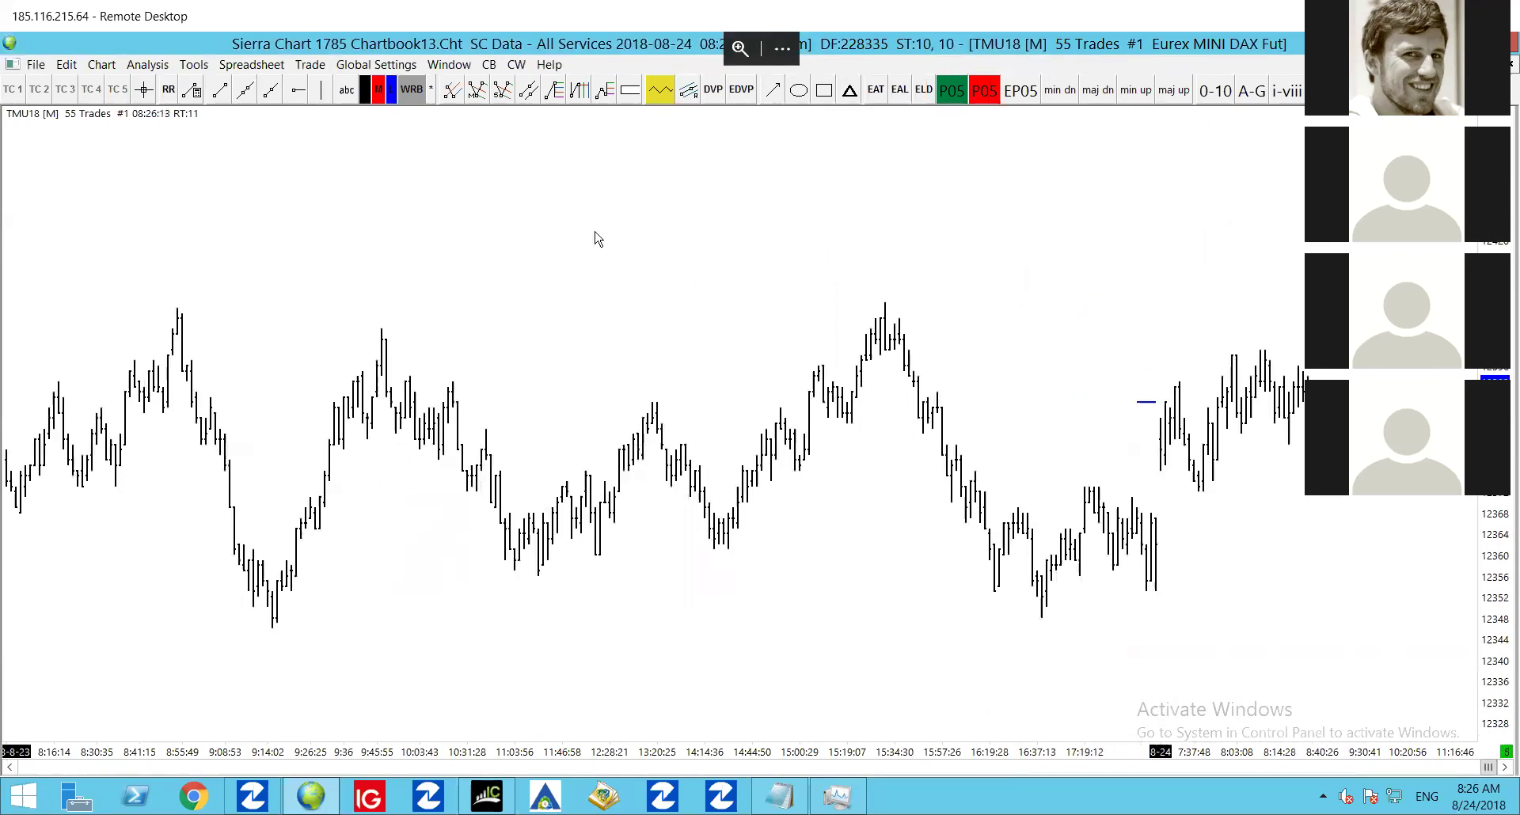
pyautogui.click(376, 64)
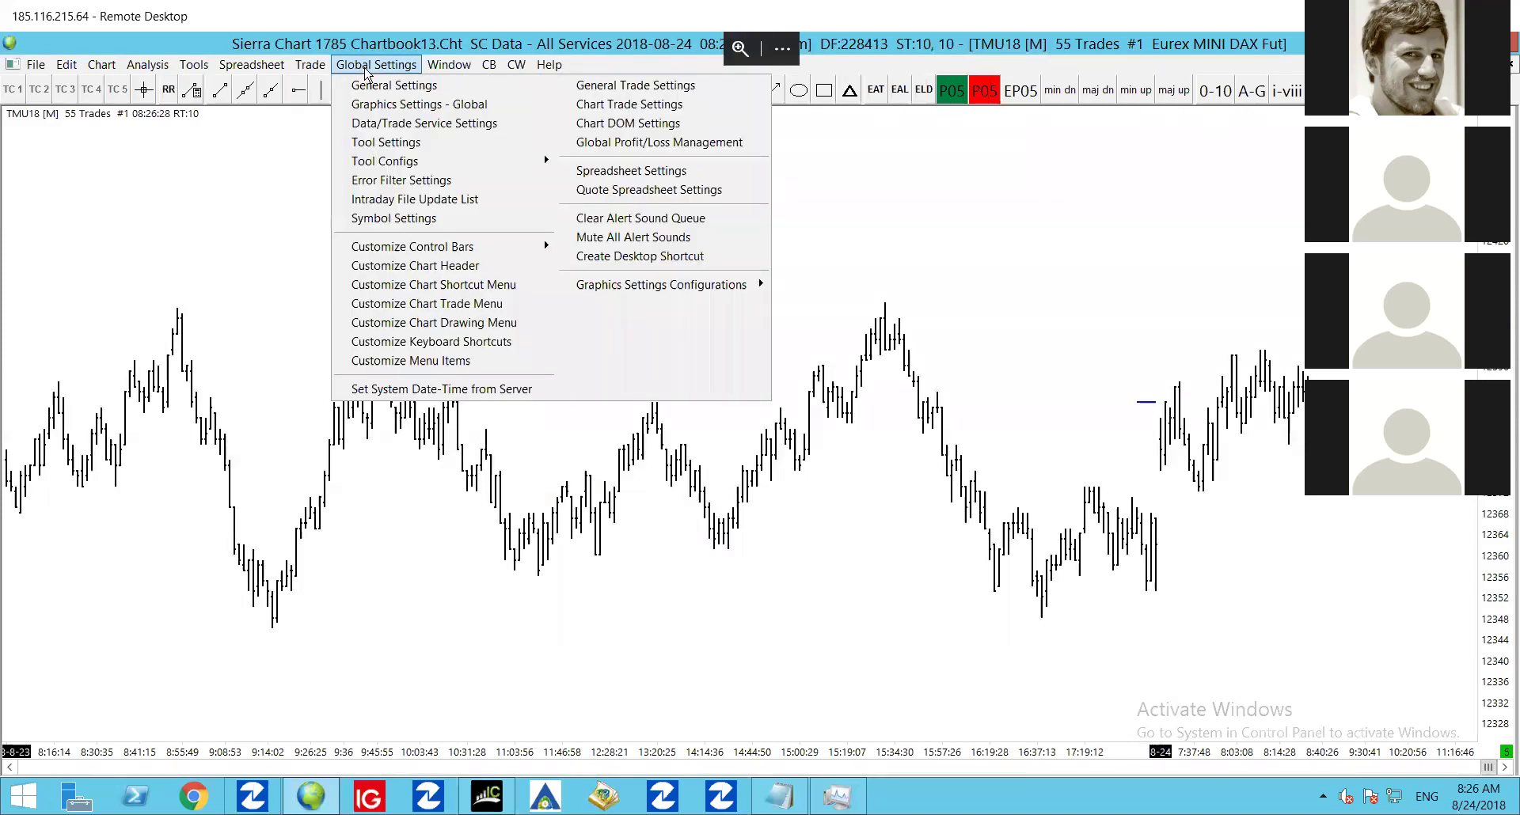
pyautogui.click(480, 89)
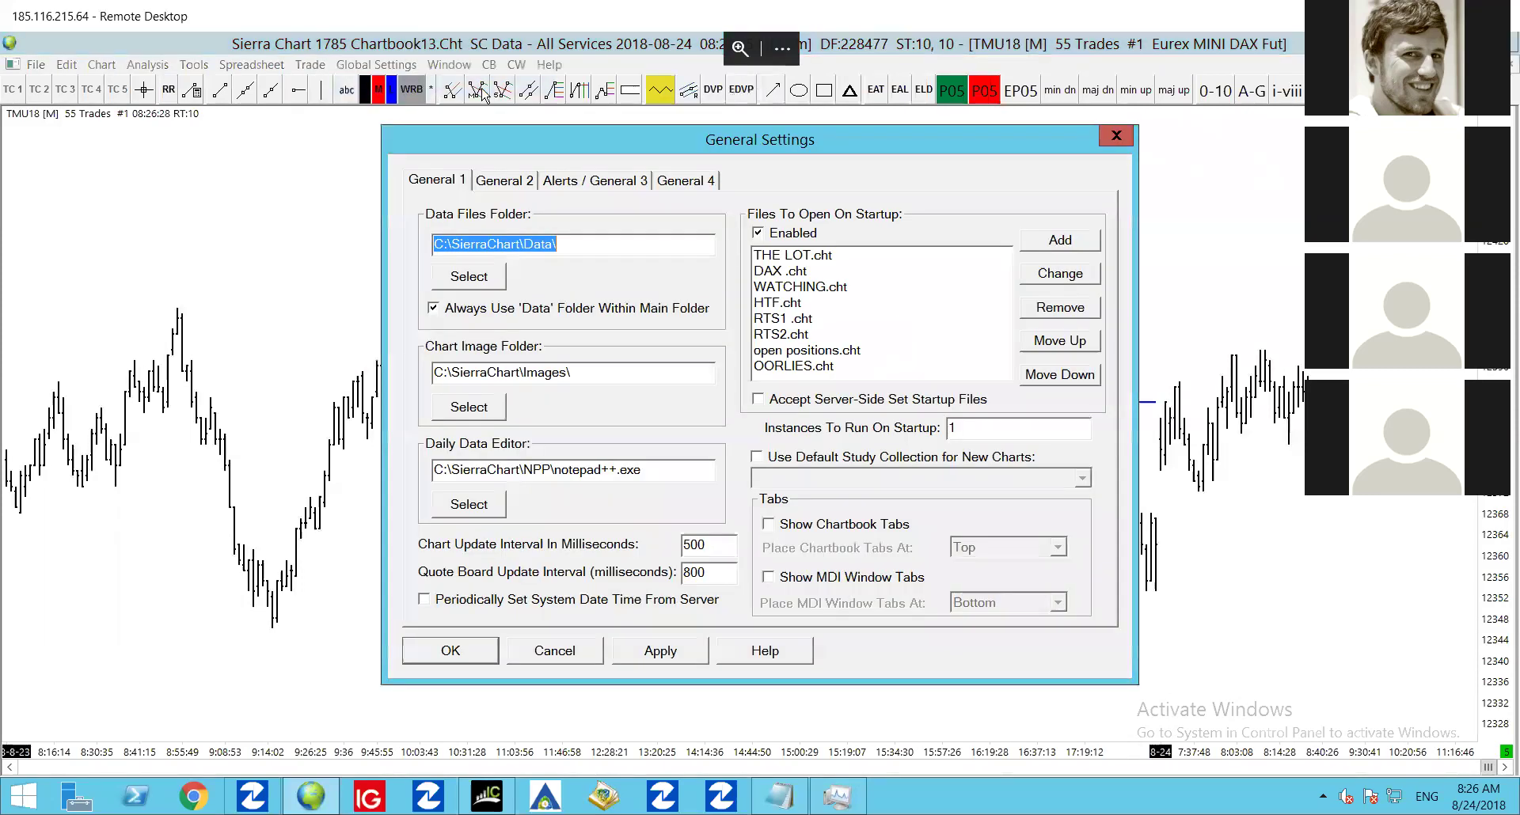
pyautogui.click(505, 181)
pyautogui.click(689, 181)
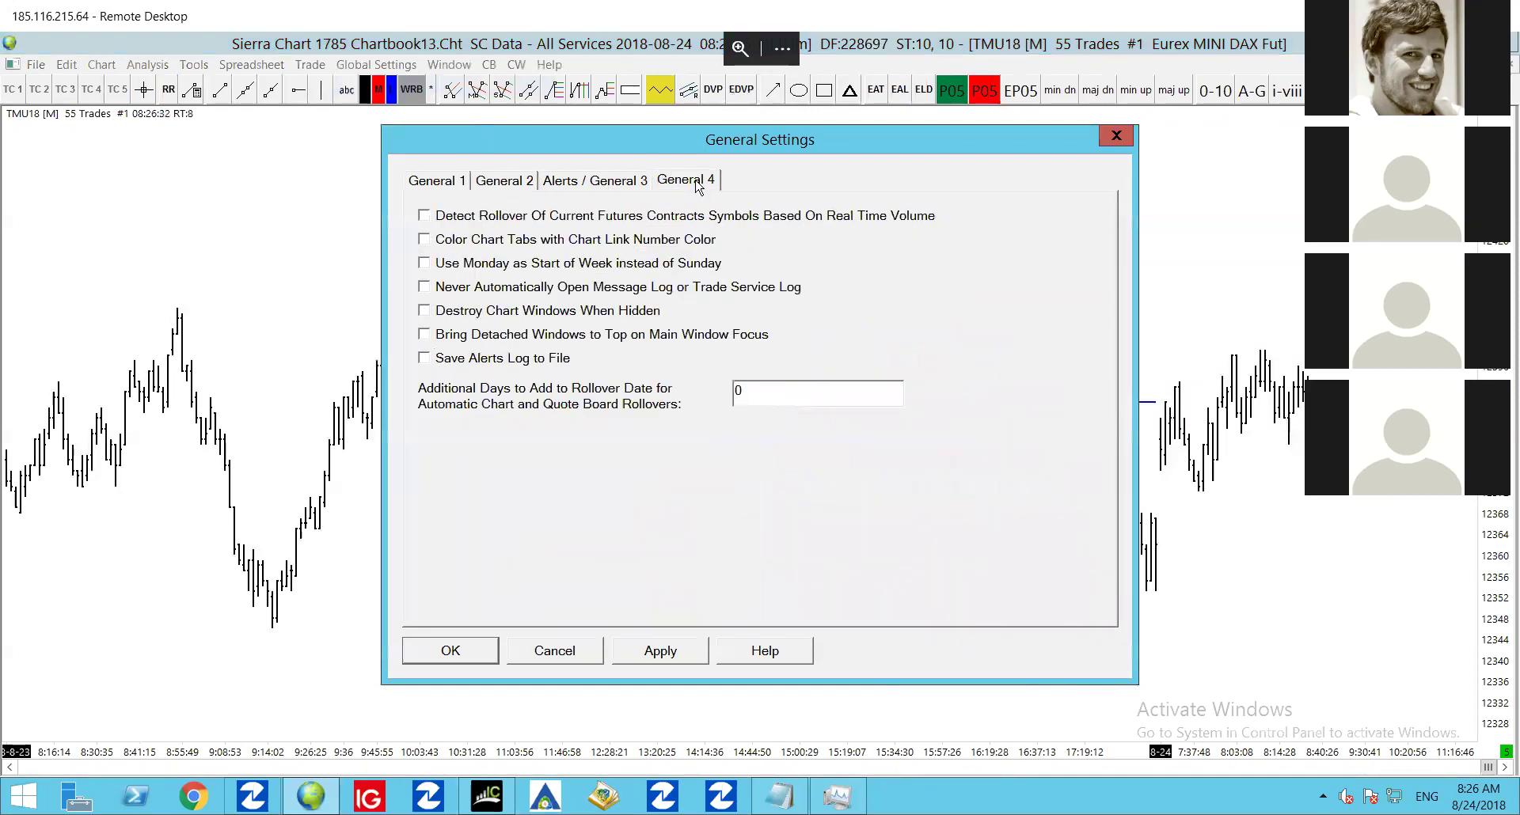
pyautogui.click(554, 650)
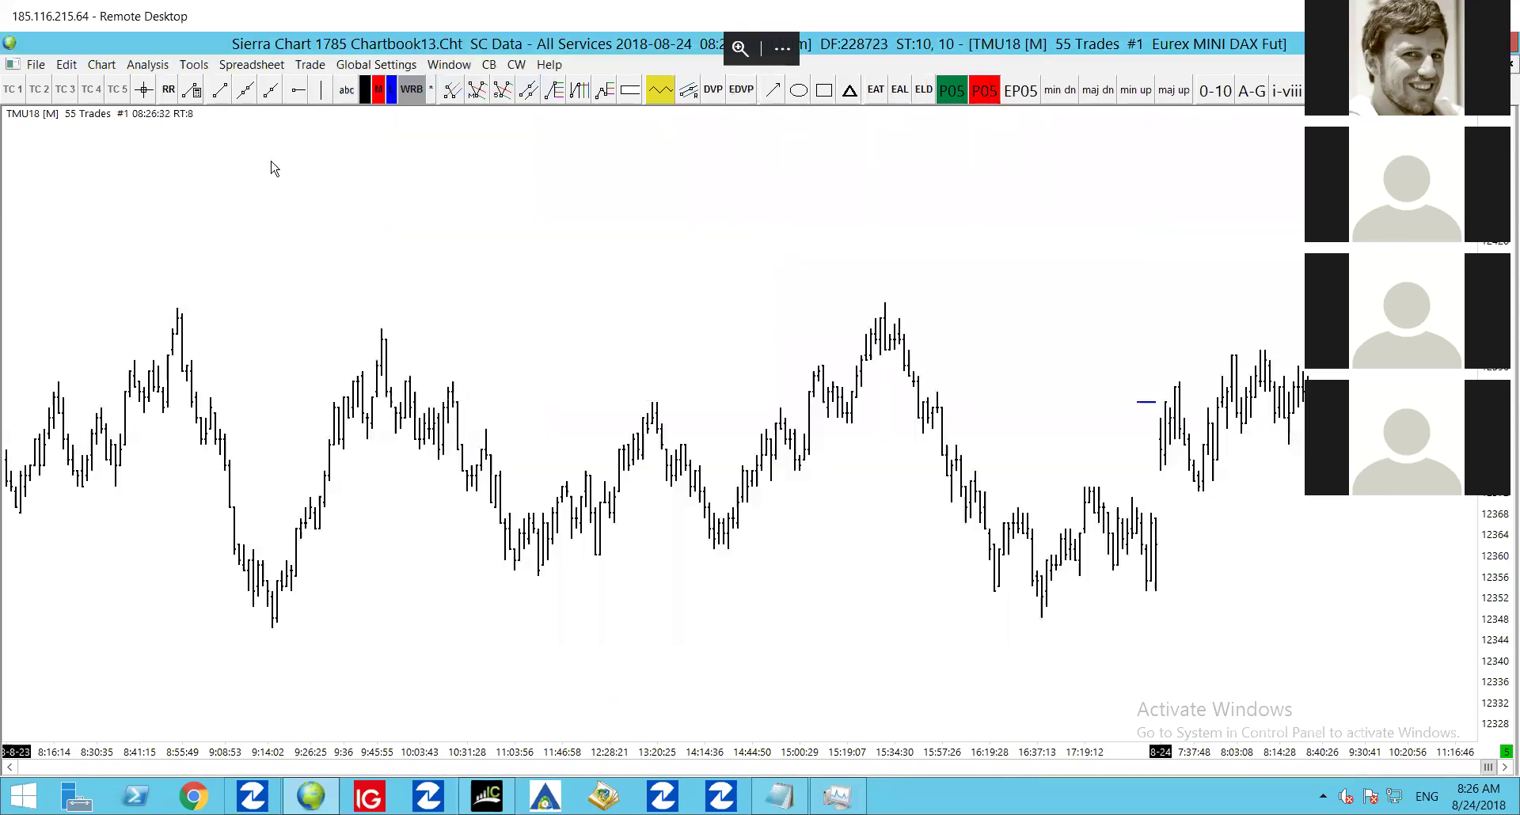
pyautogui.click(375, 65)
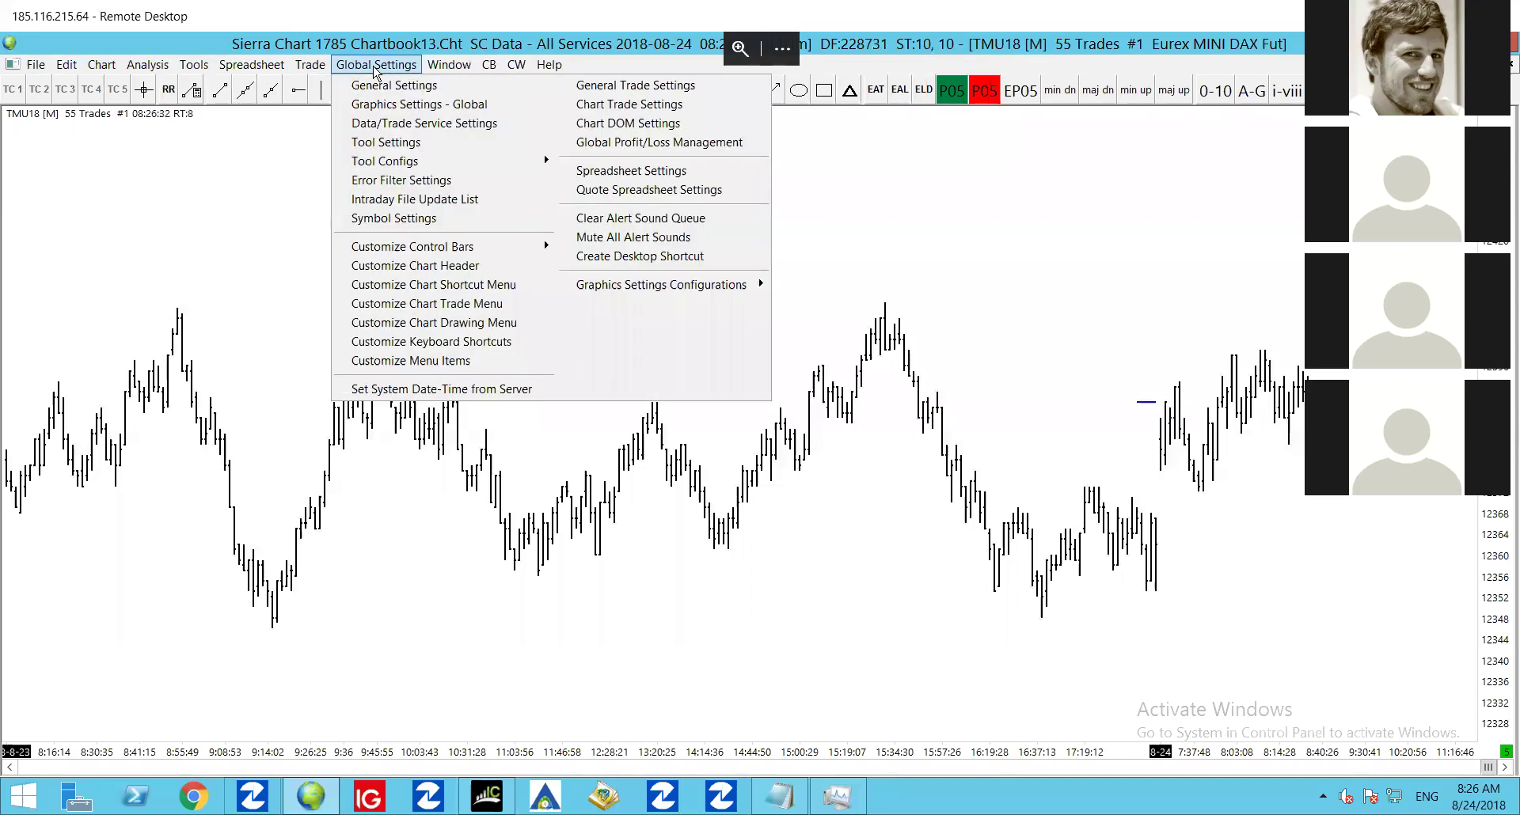
pyautogui.click(609, 85)
pyautogui.click(1159, 149)
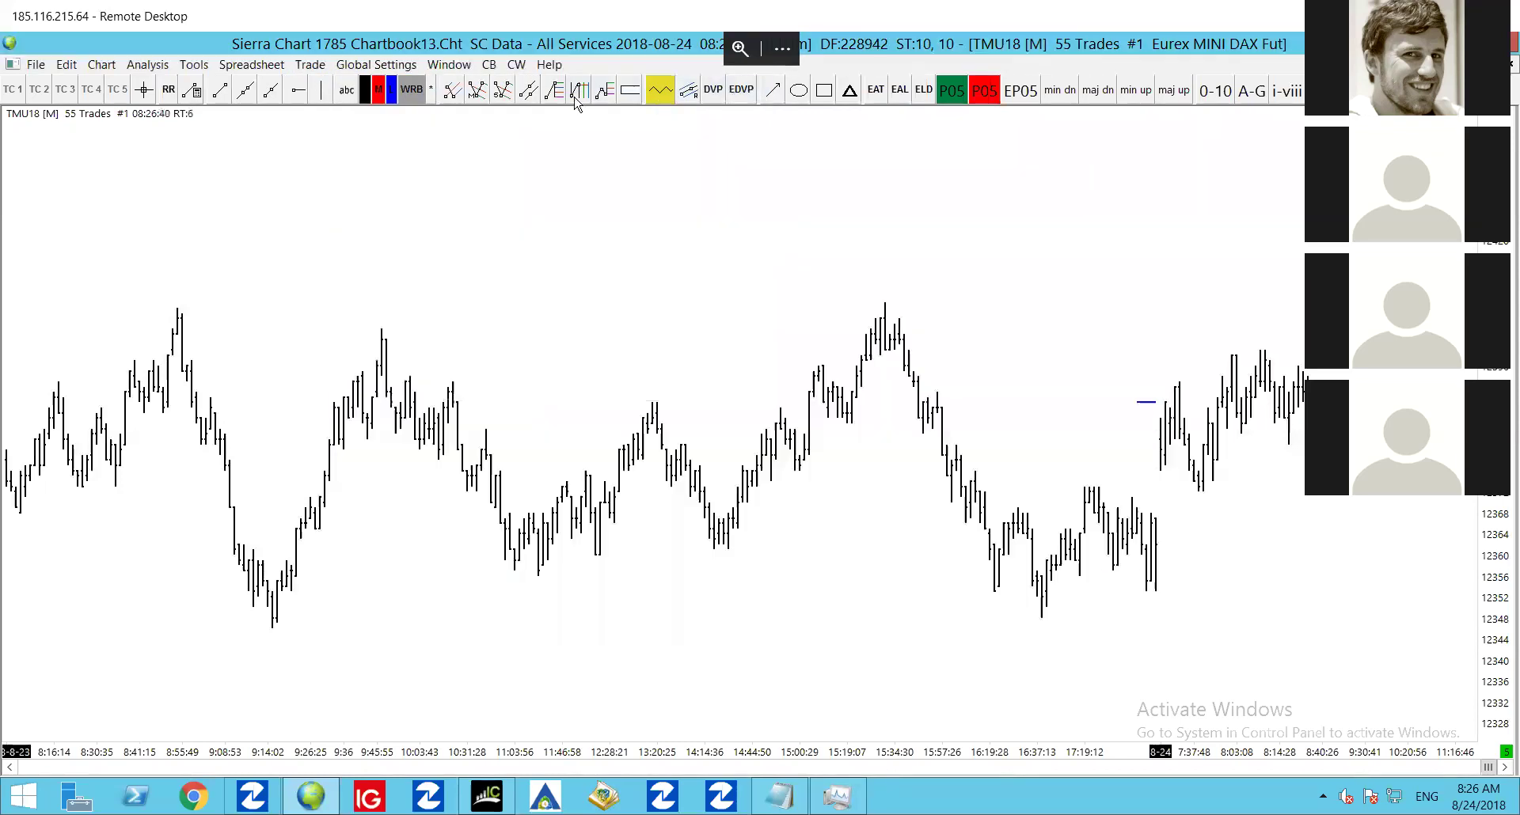
pyautogui.click(386, 66)
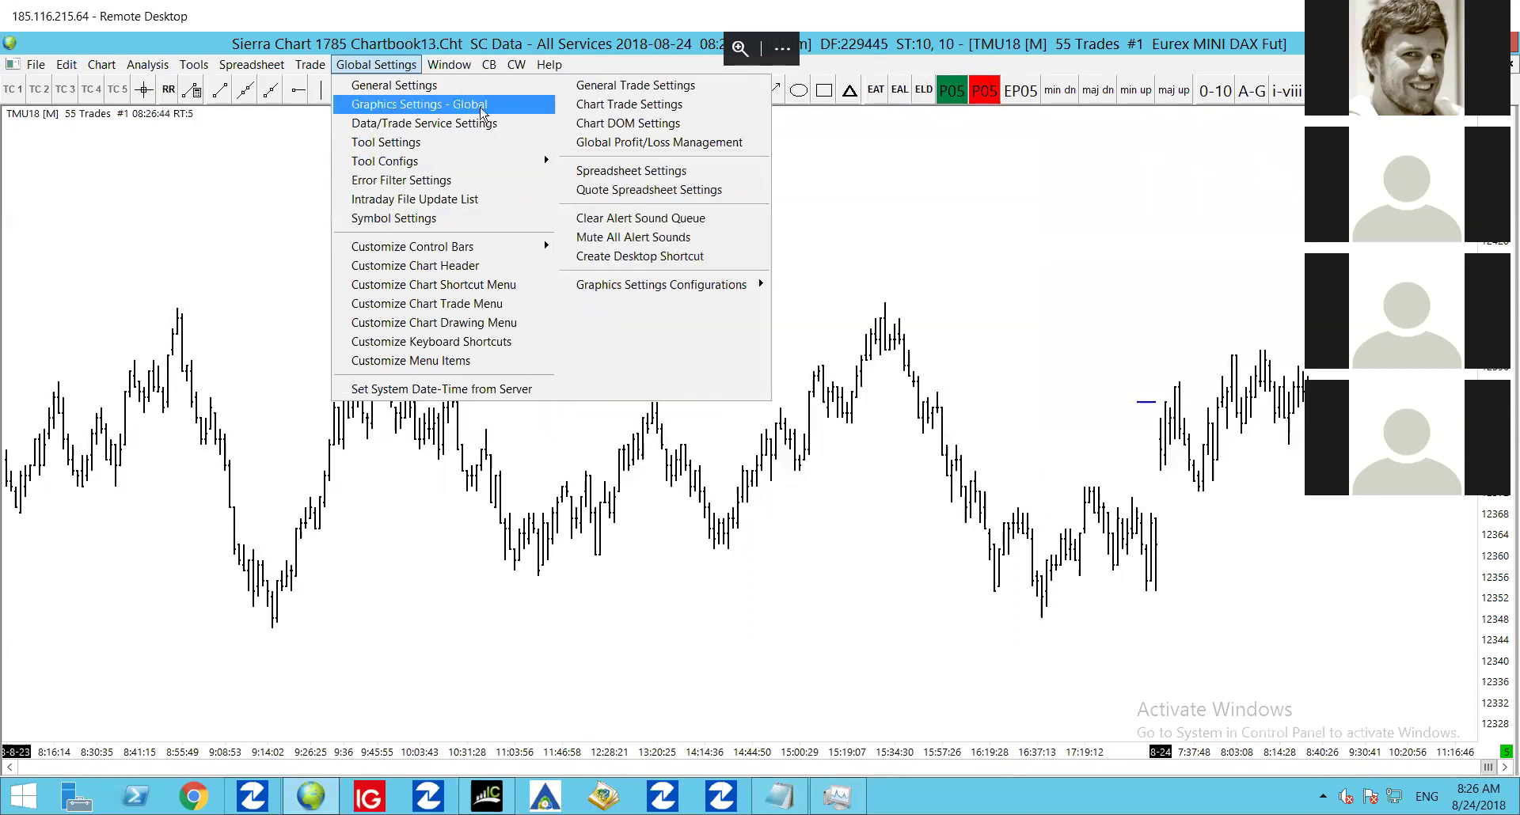
pyautogui.click(482, 104)
pyautogui.click(1065, 185)
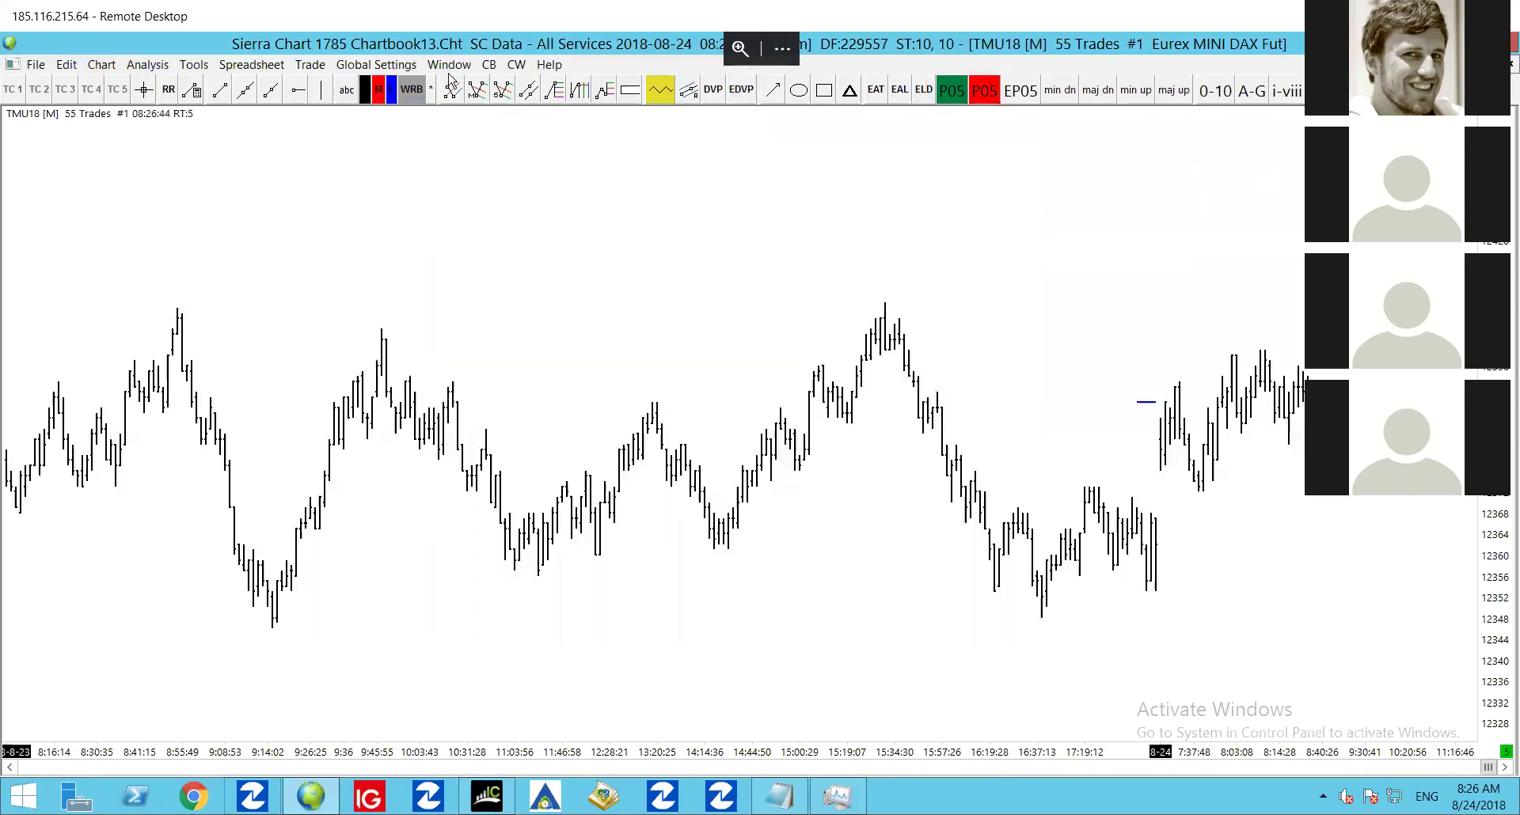
pyautogui.click(371, 65)
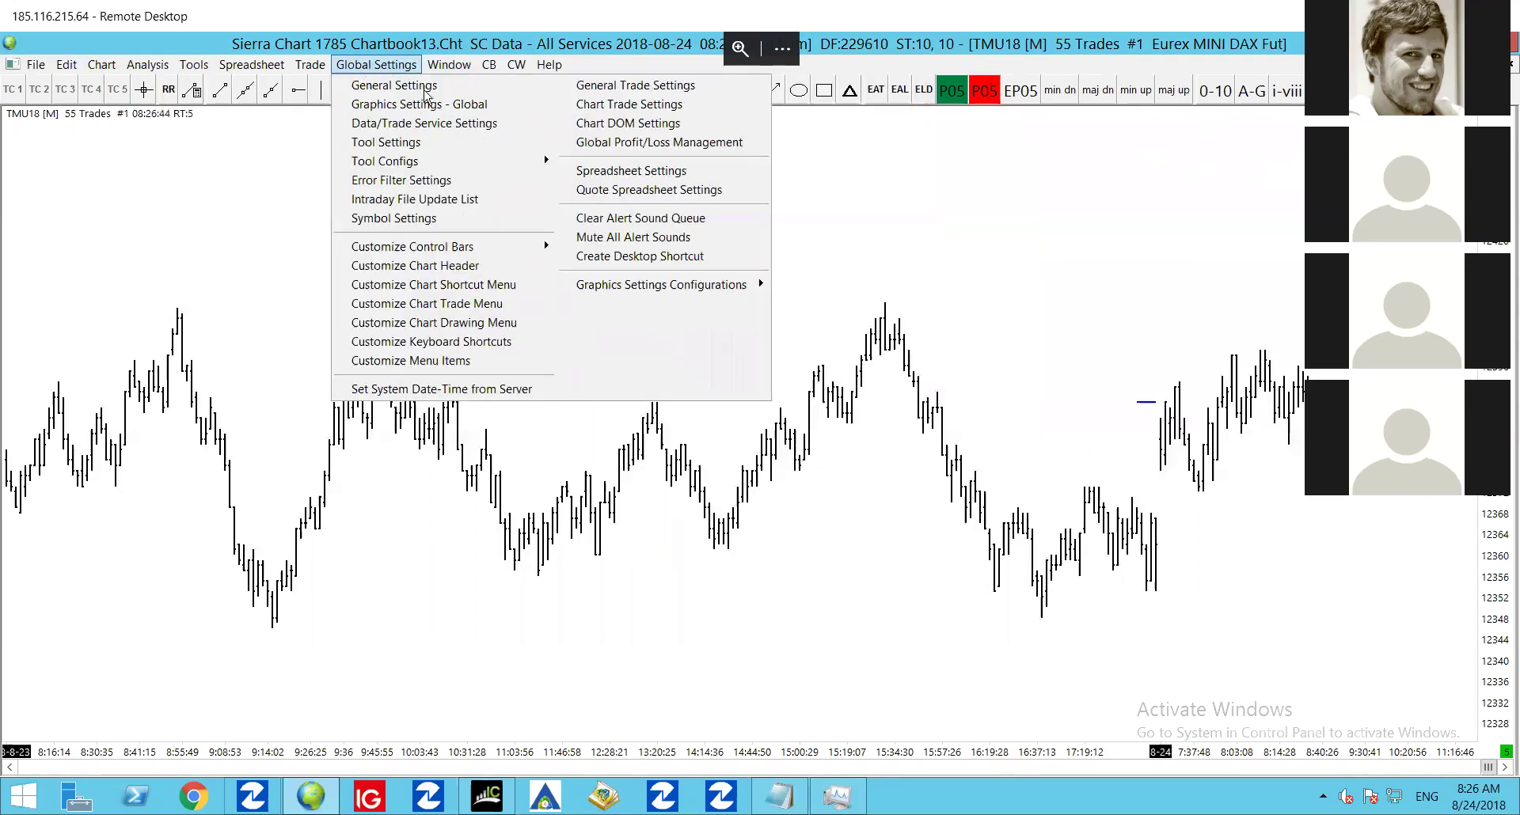
pyautogui.click(653, 105)
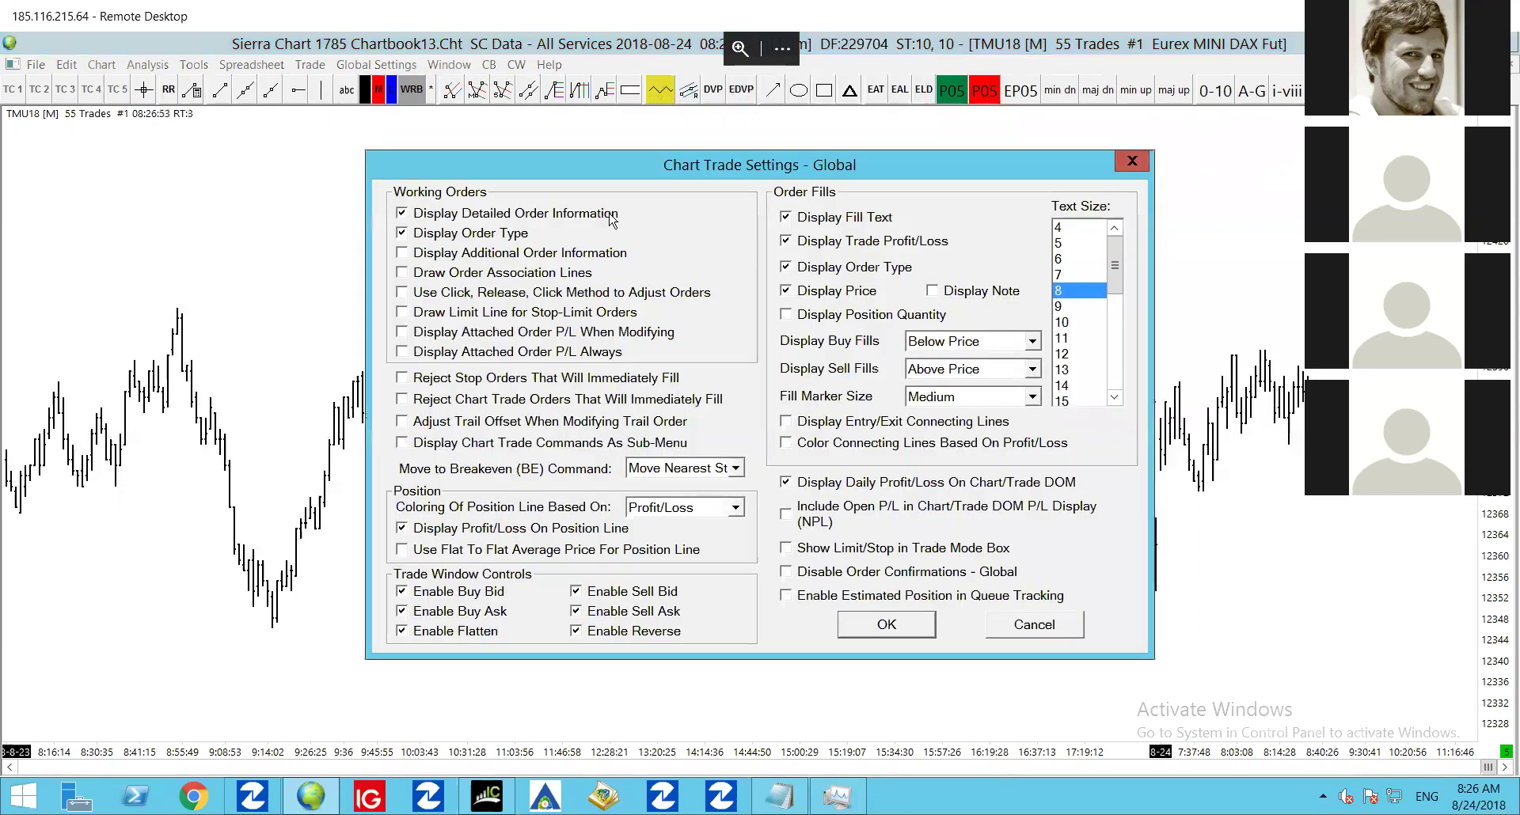
pyautogui.click(1016, 627)
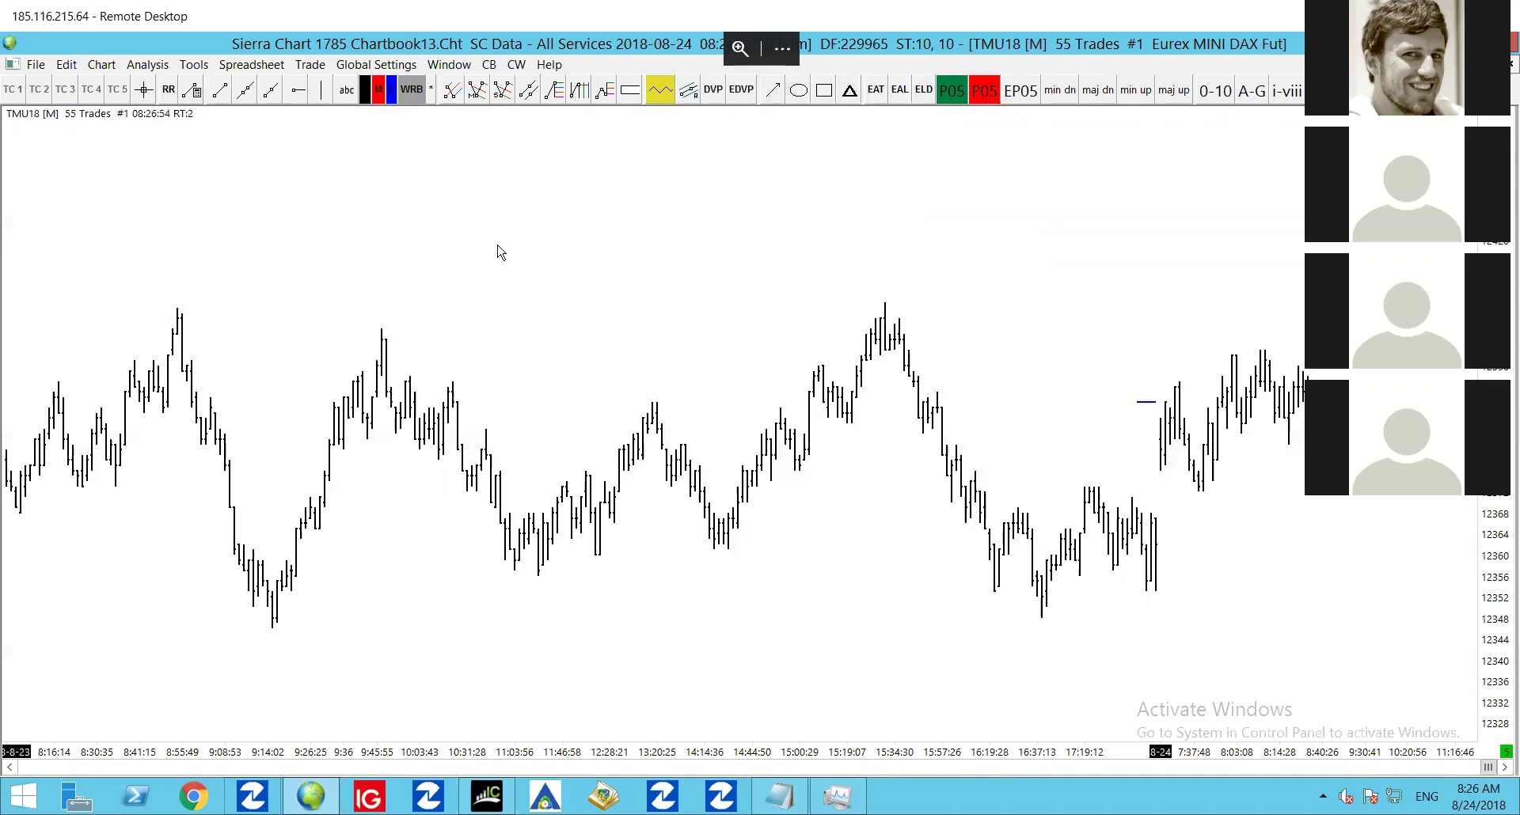
# In TMU18 Chart Settings, try Historical then Intraday data types, and cancel without changes
pyautogui.press('F5')
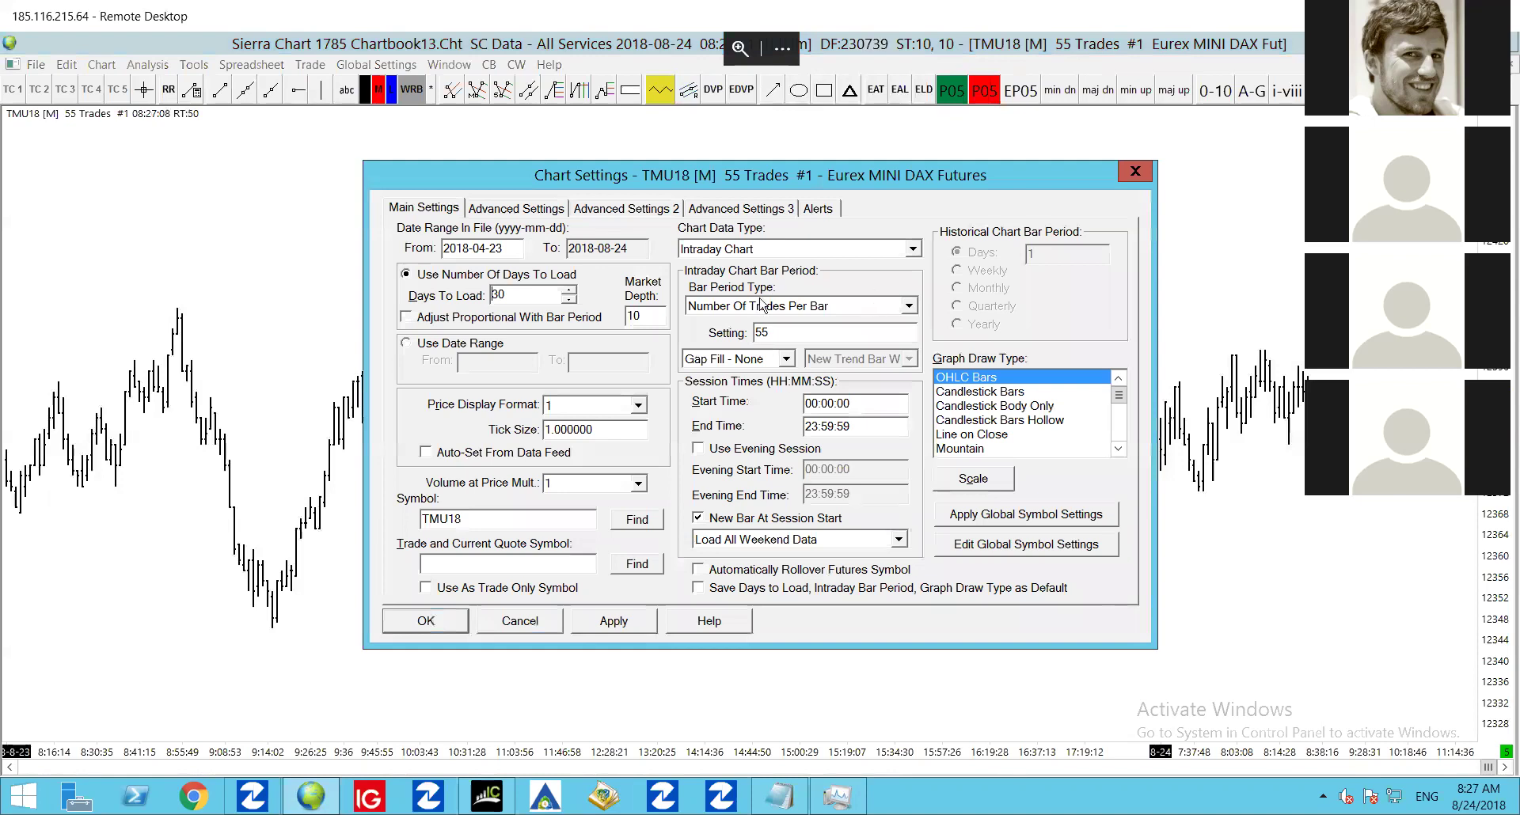
pyautogui.click(914, 251)
pyautogui.click(913, 251)
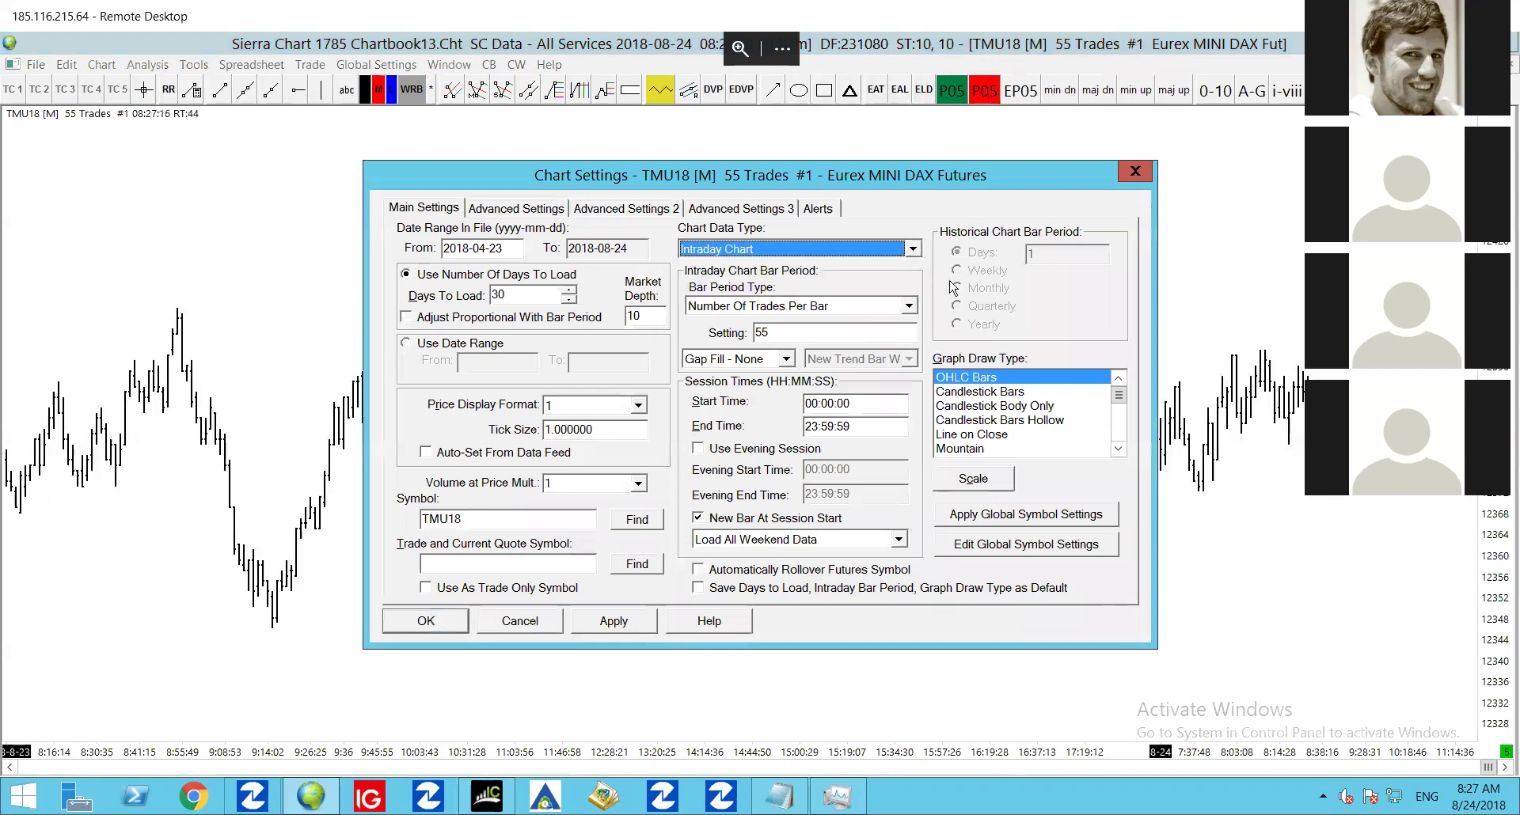
pyautogui.click(813, 255)
pyautogui.click(756, 268)
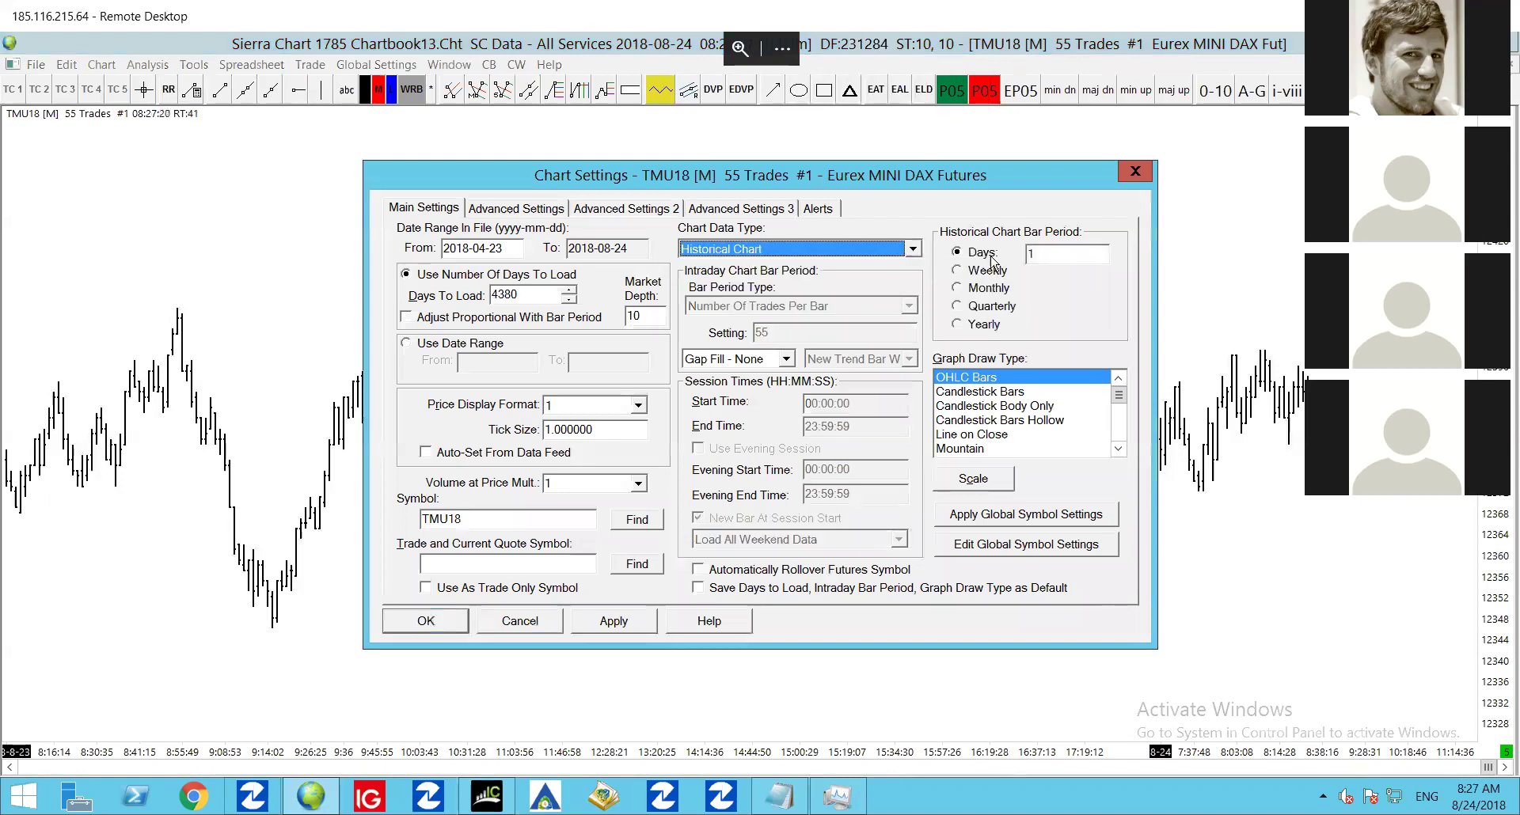
pyautogui.click(913, 249)
pyautogui.click(782, 280)
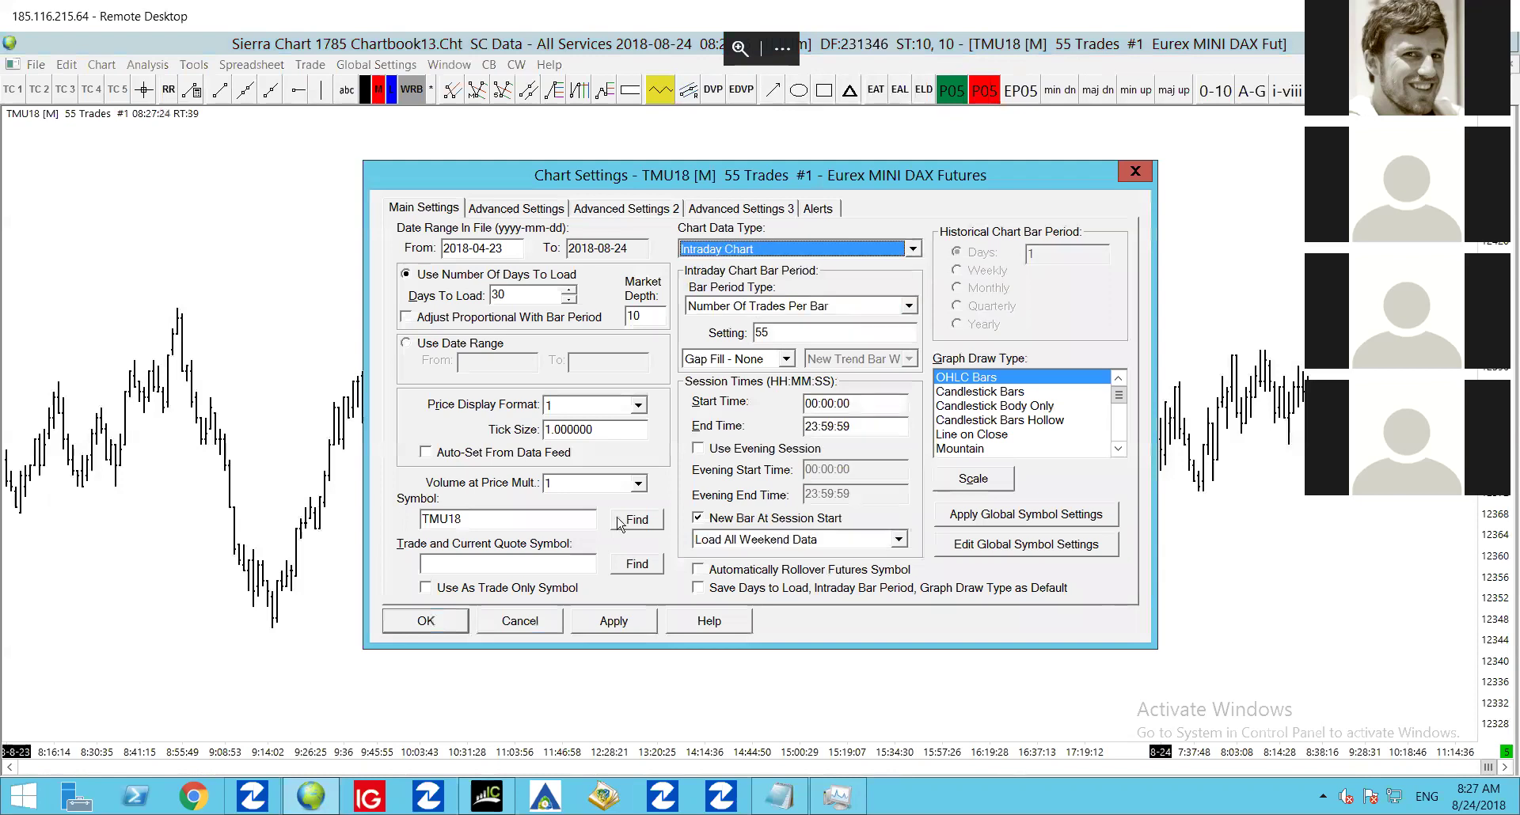
pyautogui.click(507, 625)
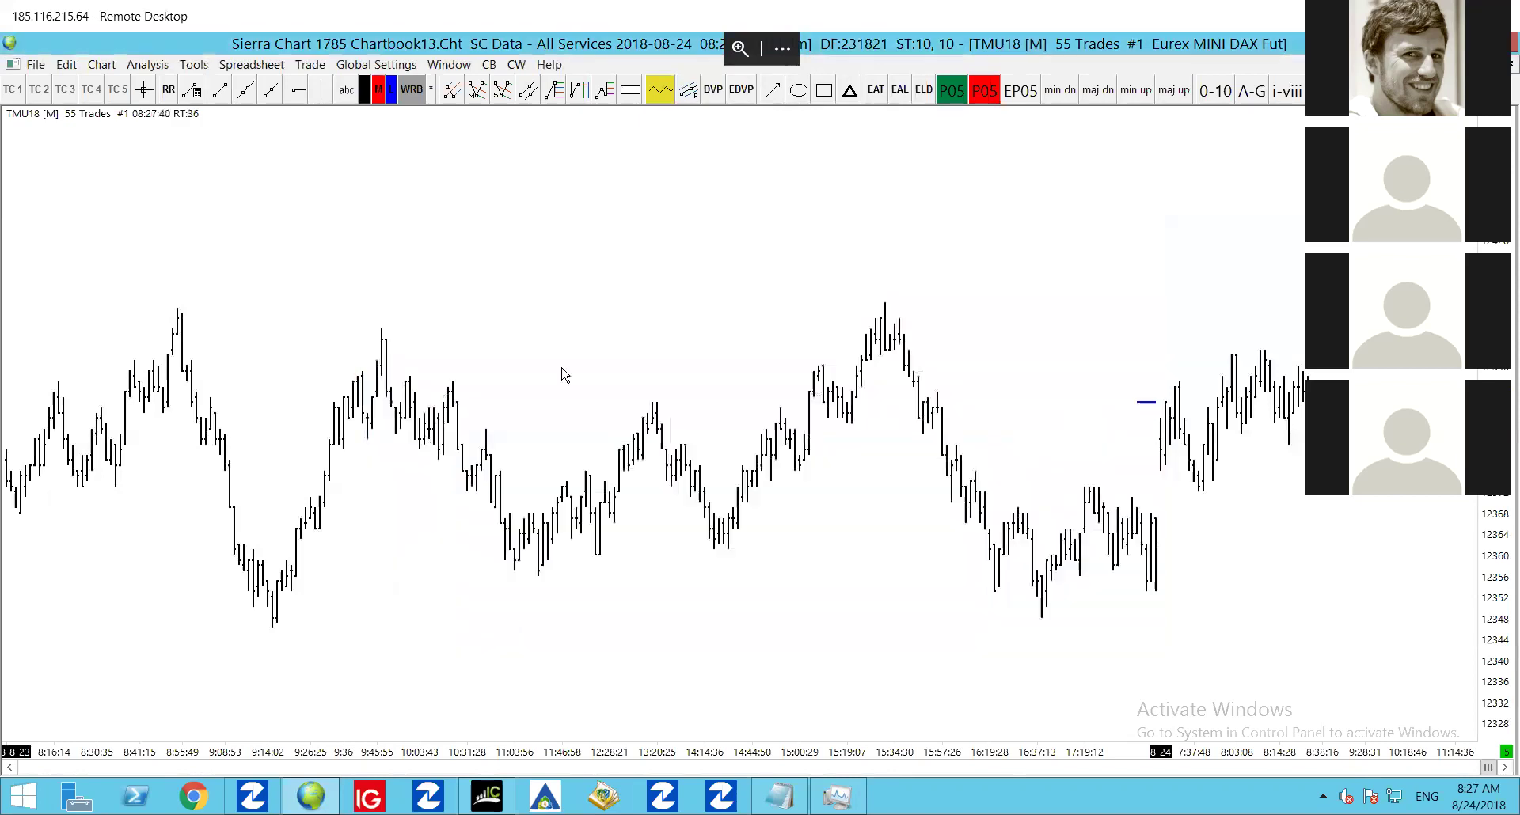
# Zoom out and adjust the TMU18 chart's bar spacing with the arrow keys
pyautogui.press('Down')
pyautogui.press('Down')
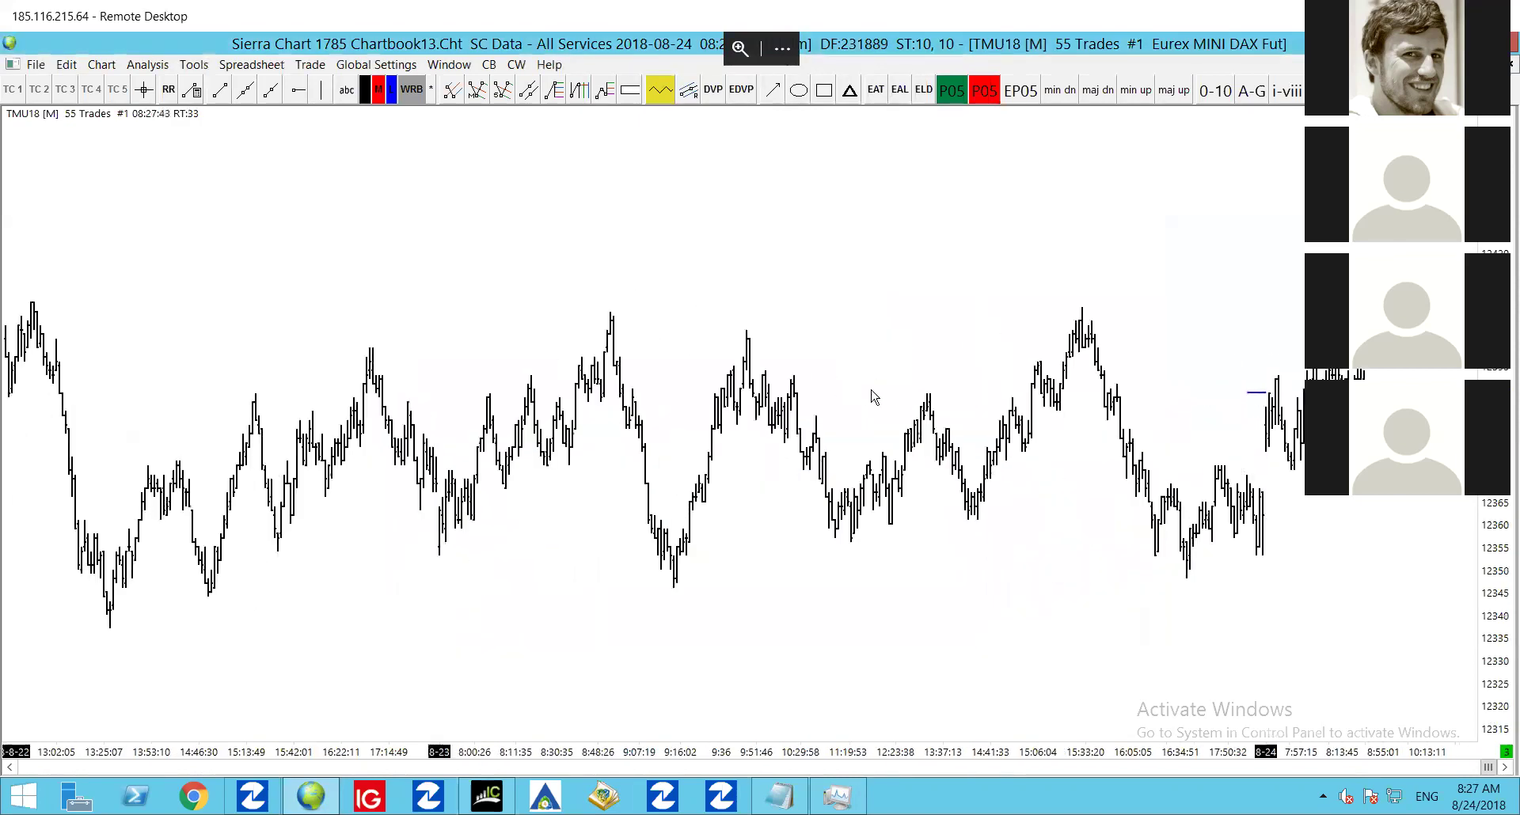
pyautogui.press('Up')
pyautogui.press('Down')
pyautogui.press('Up')
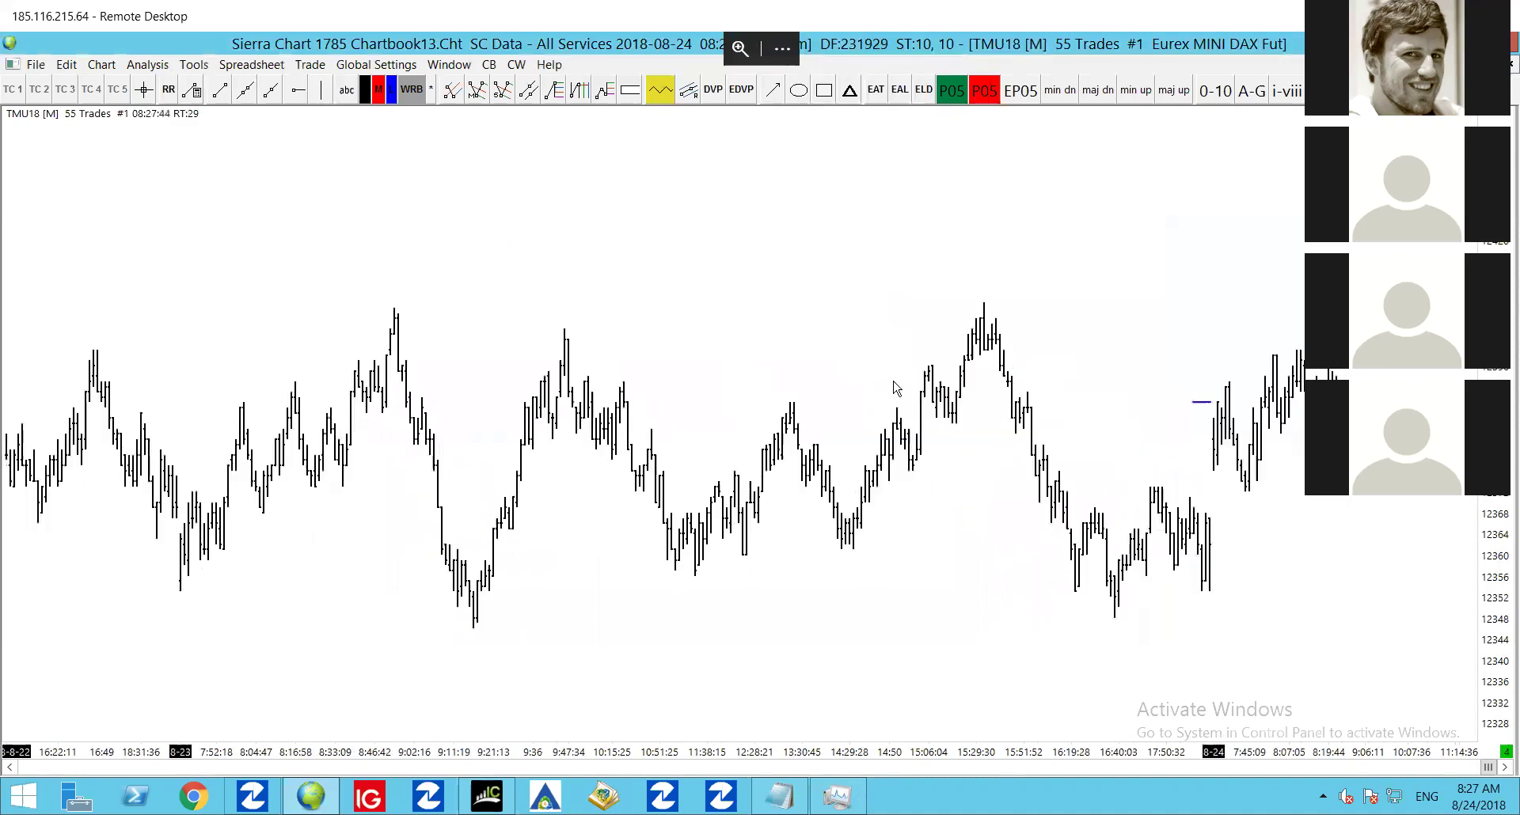
pyautogui.press('Down')
pyautogui.press('Up')
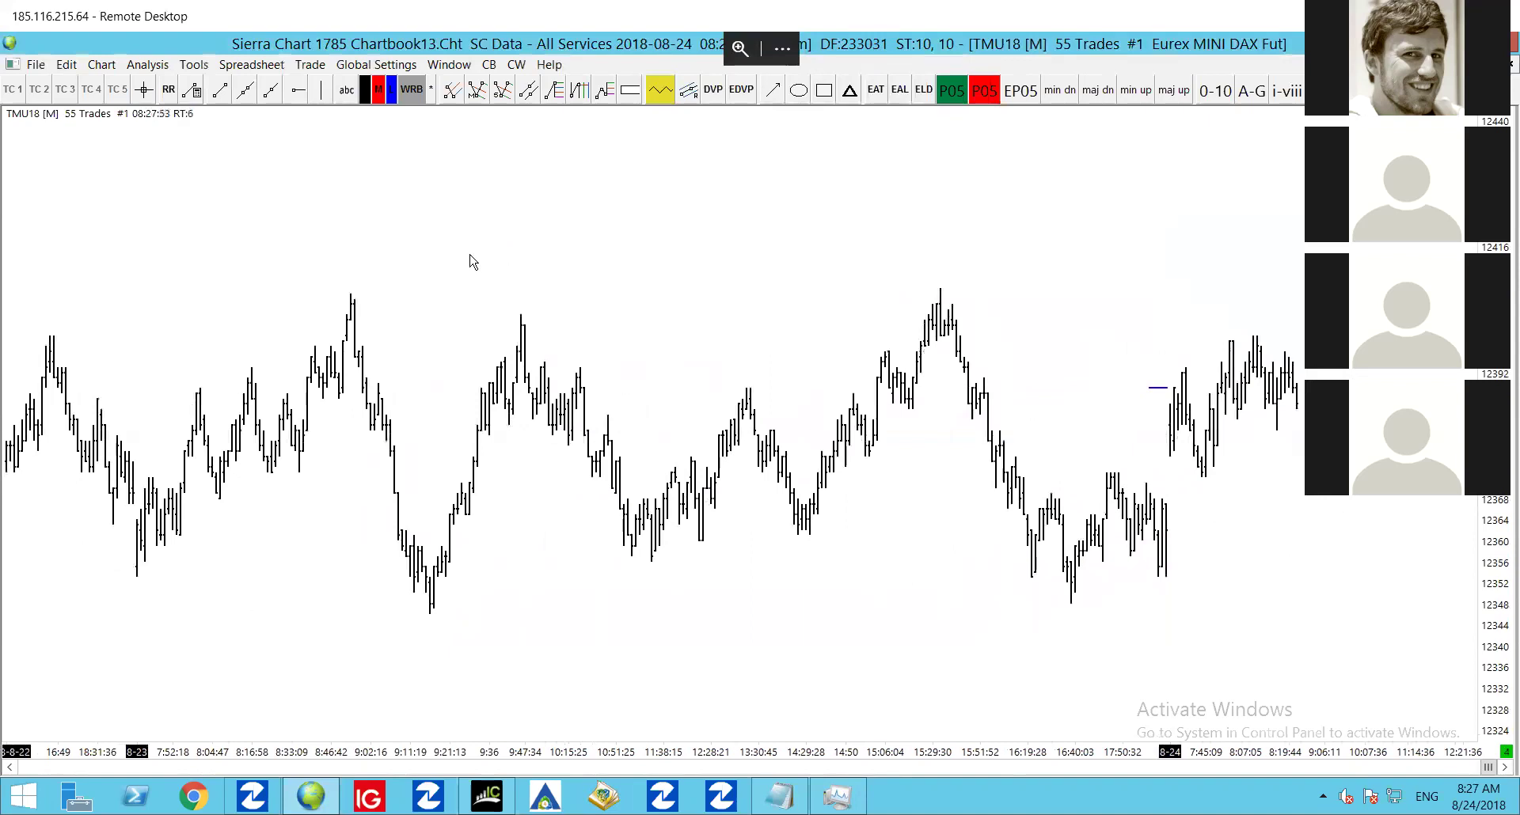
pyautogui.scroll(3, 404, 253)
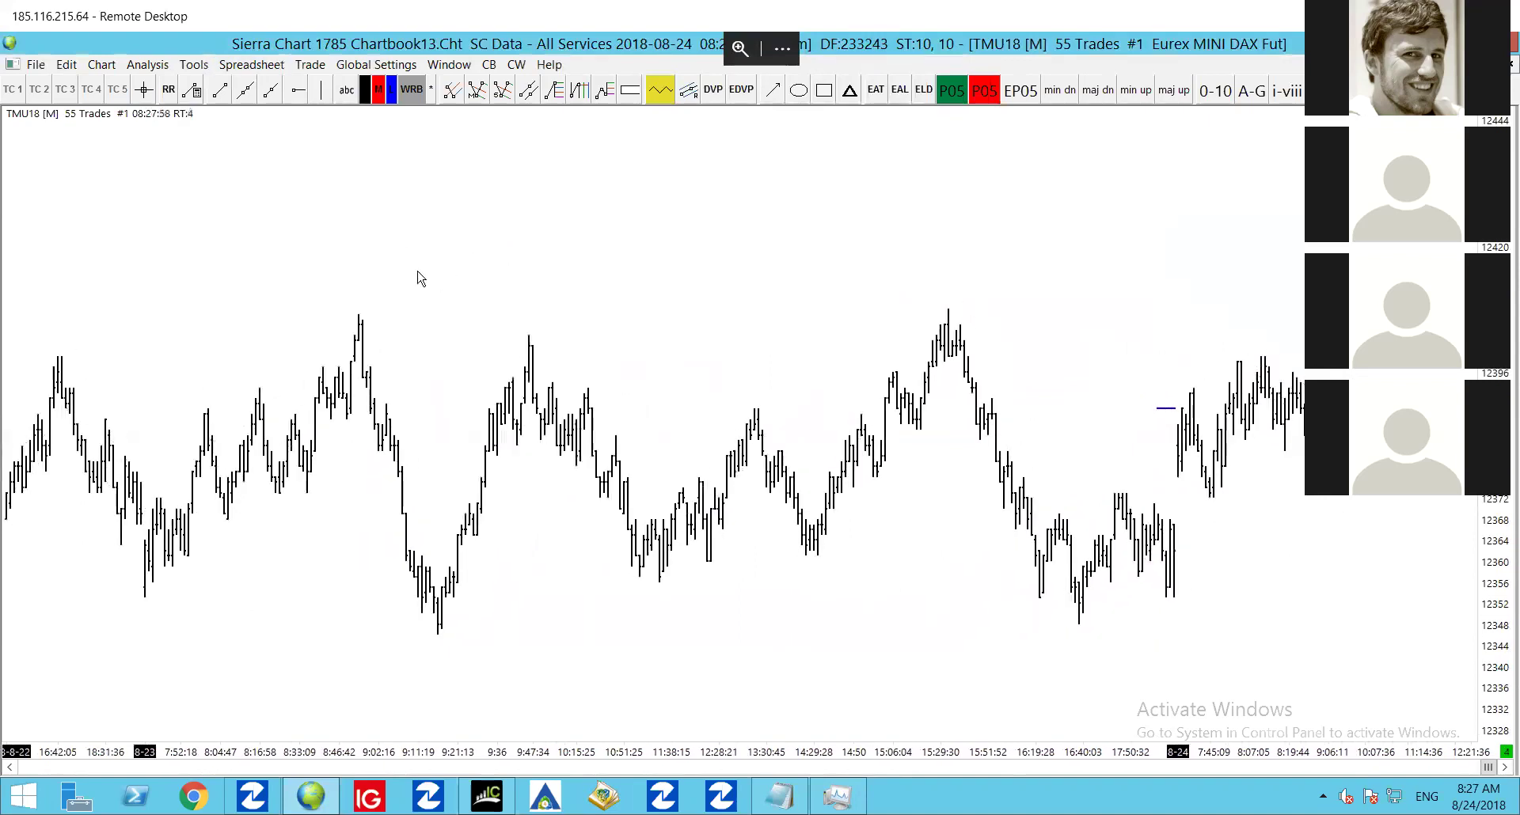
# Browse the available trading symbols in File > Find Symbol, then close the finder
pyautogui.click(36, 65)
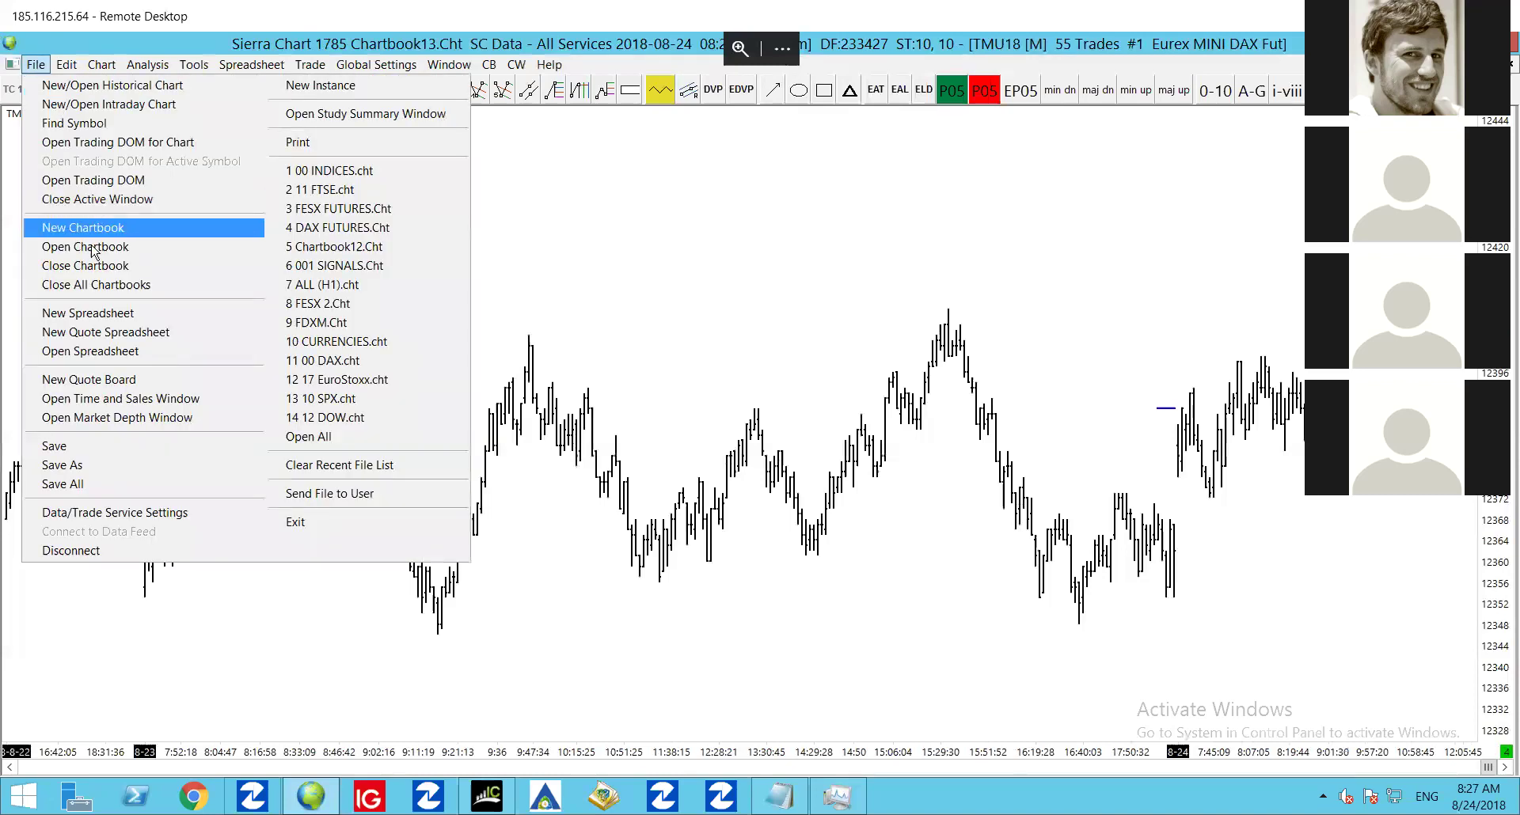
pyautogui.click(76, 123)
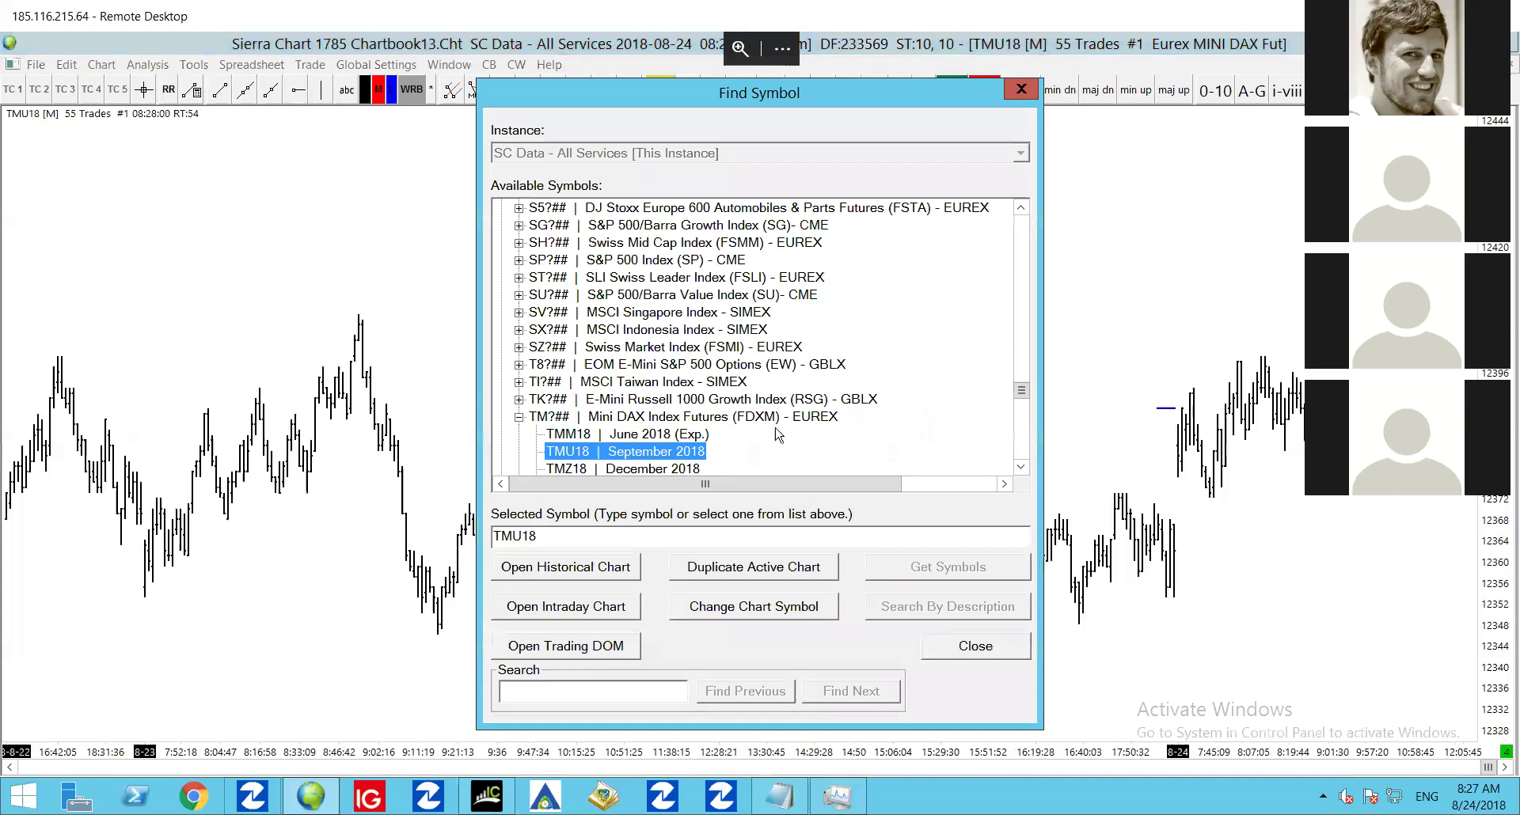
pyautogui.click(1021, 91)
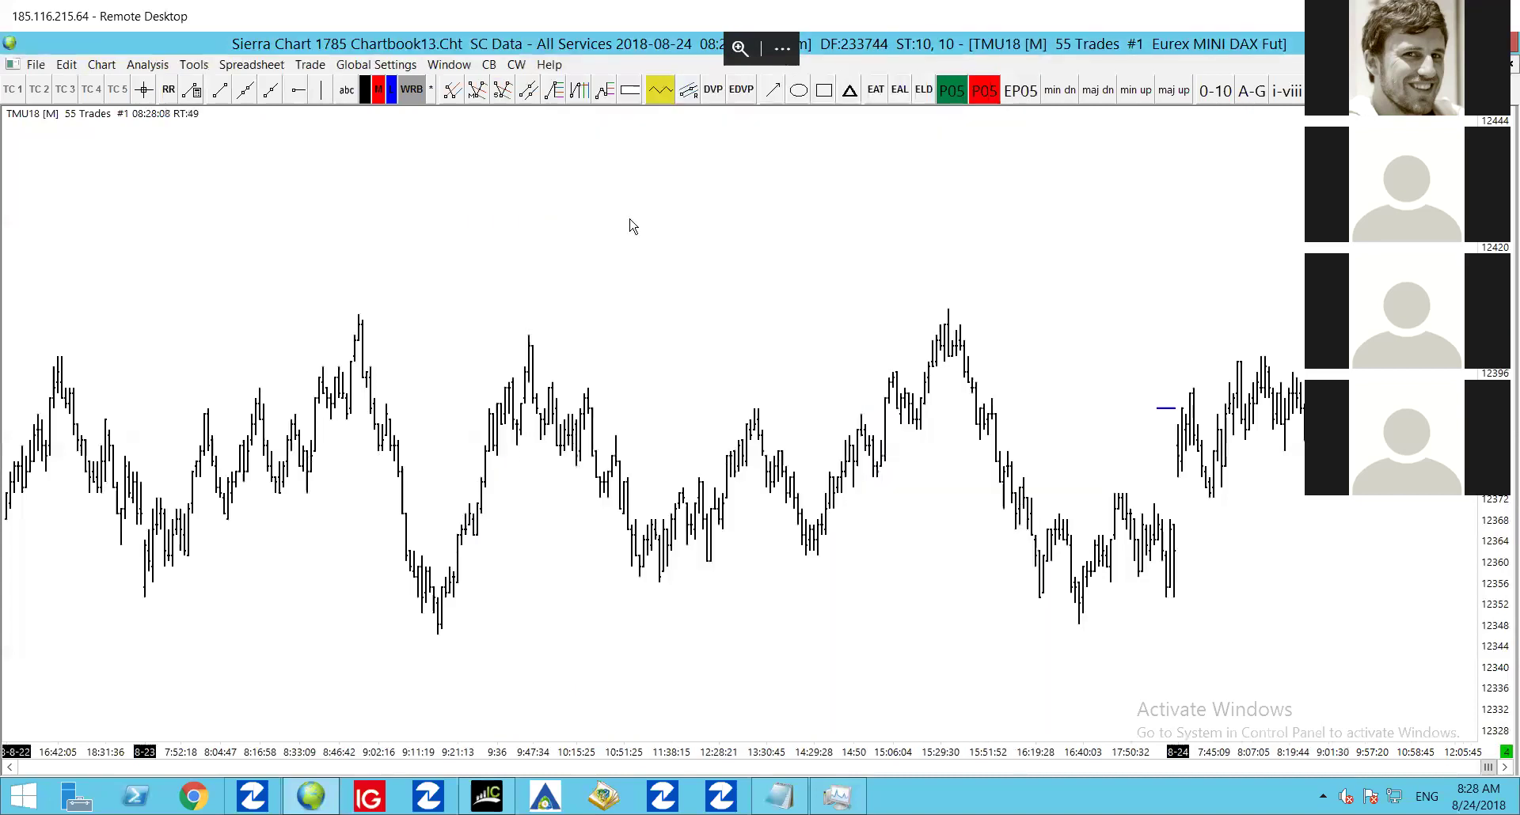
# Glance at the Window menu without choosing anything and close the Message Log
pyautogui.click(449, 64)
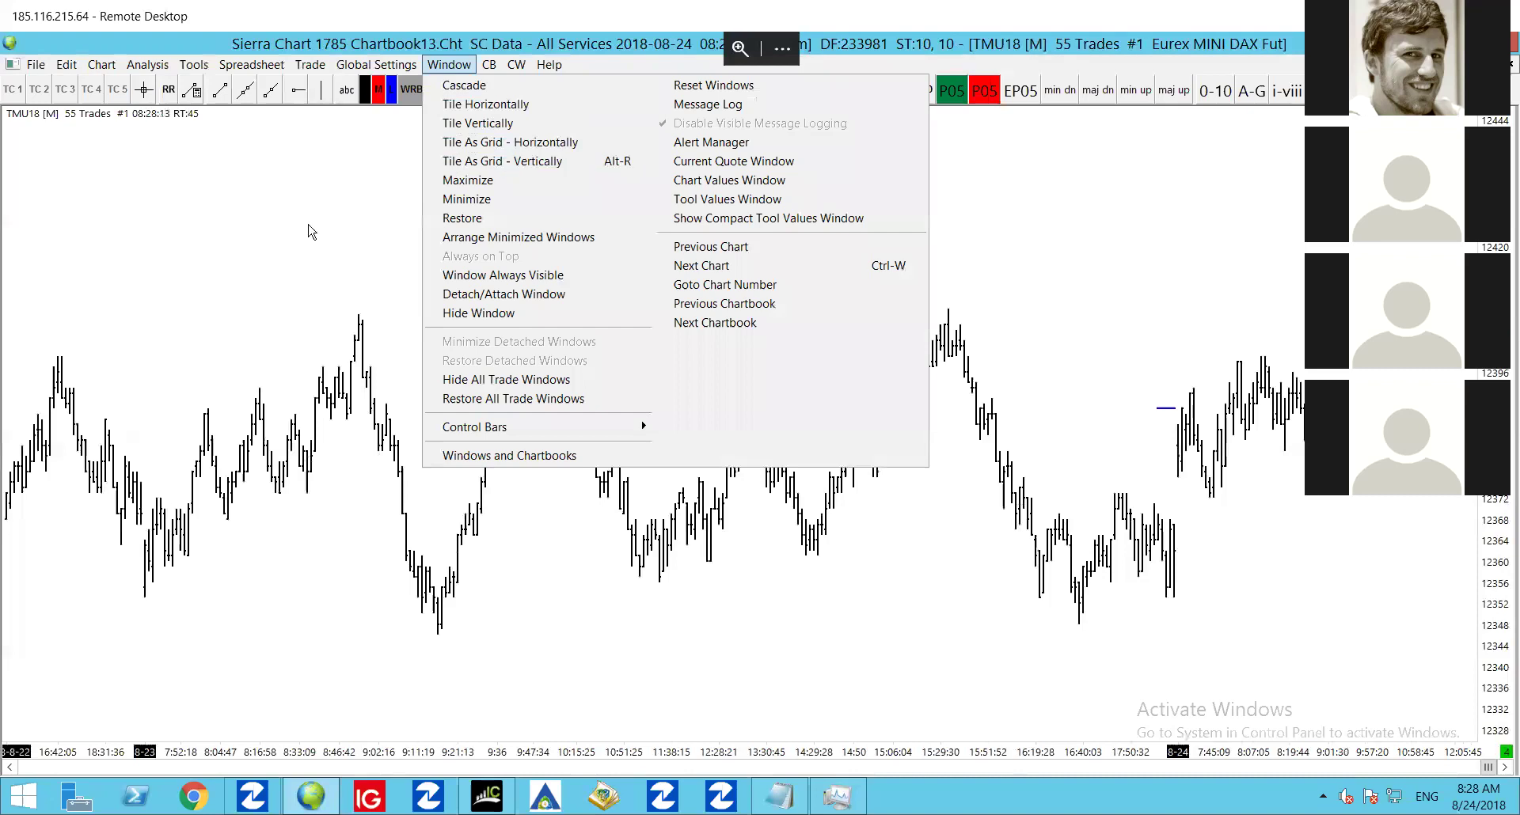
pyautogui.click(287, 263)
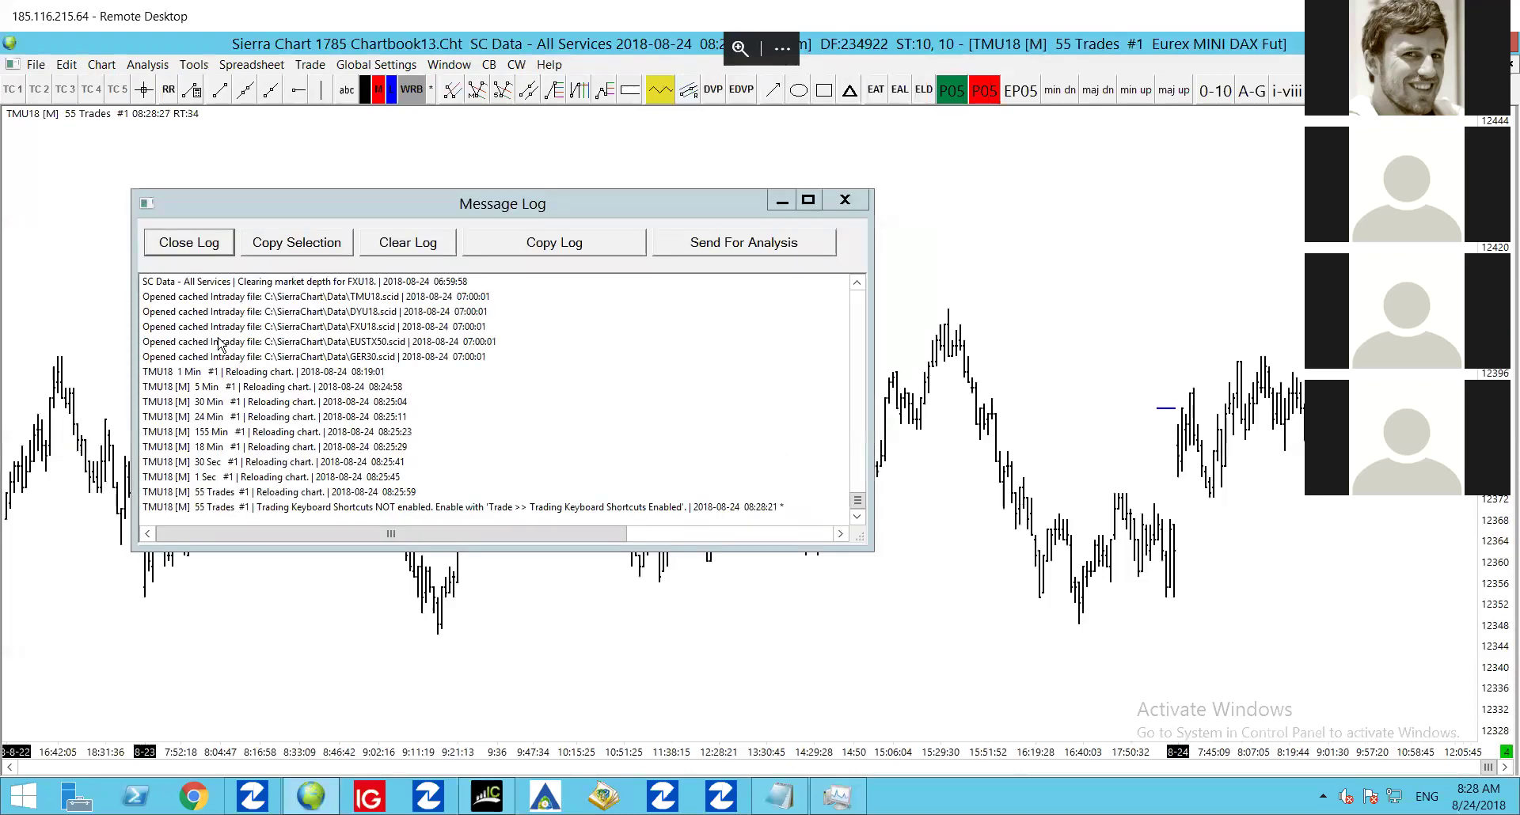
pyautogui.click(862, 201)
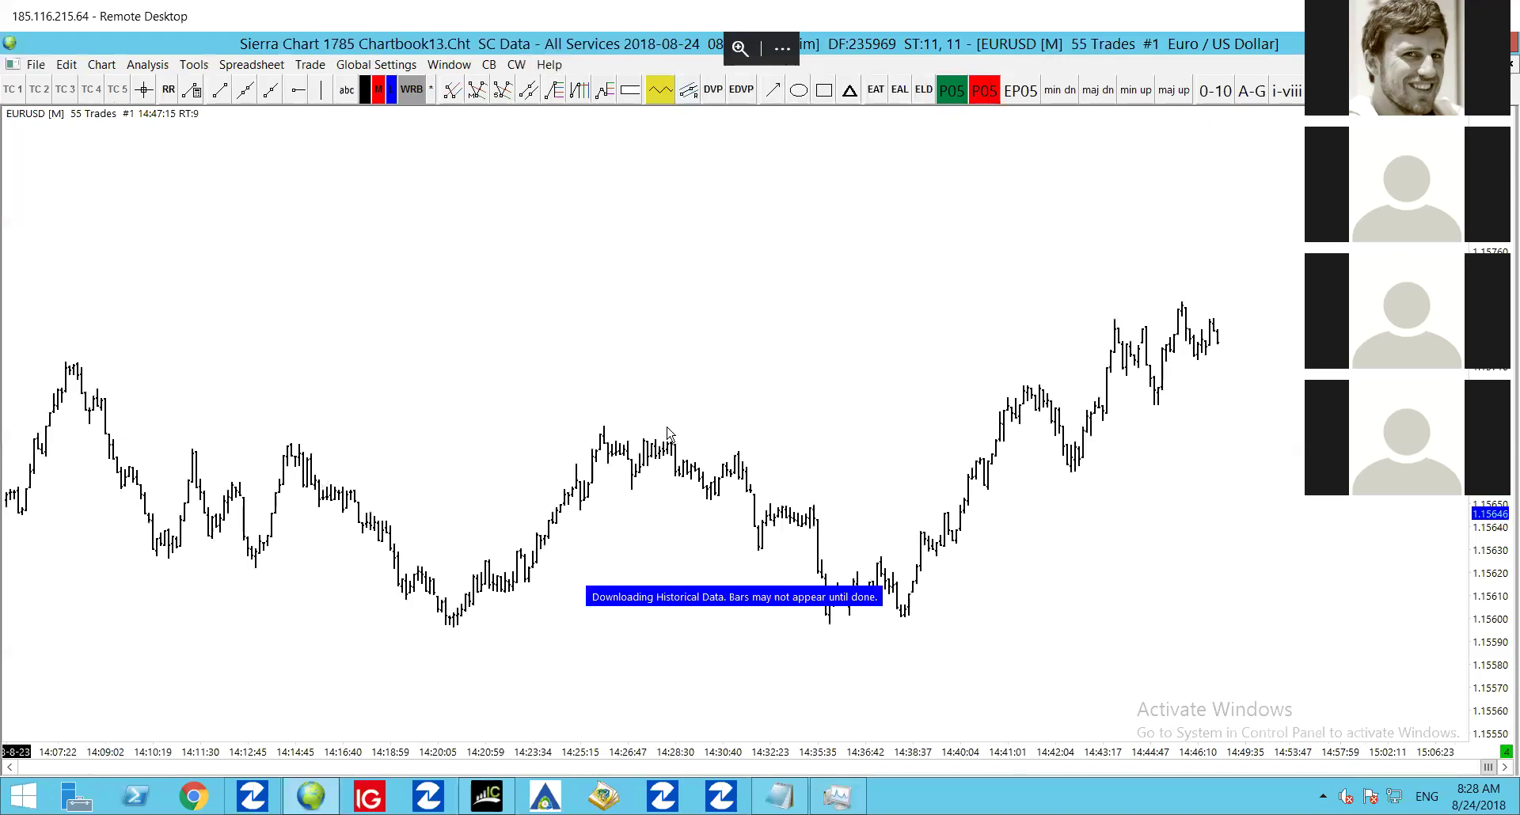
# Cycle through the open charts, panning UK100 to later bars, then return to TMU18 zoomed out
pyautogui.hotkey('ctrl', 'Tab')
pyautogui.hotkey('ctrl', 'Tab')
pyautogui.hotkey('ctrl', 'Tab')
pyautogui.hotkey('ctrl', 'Tab')
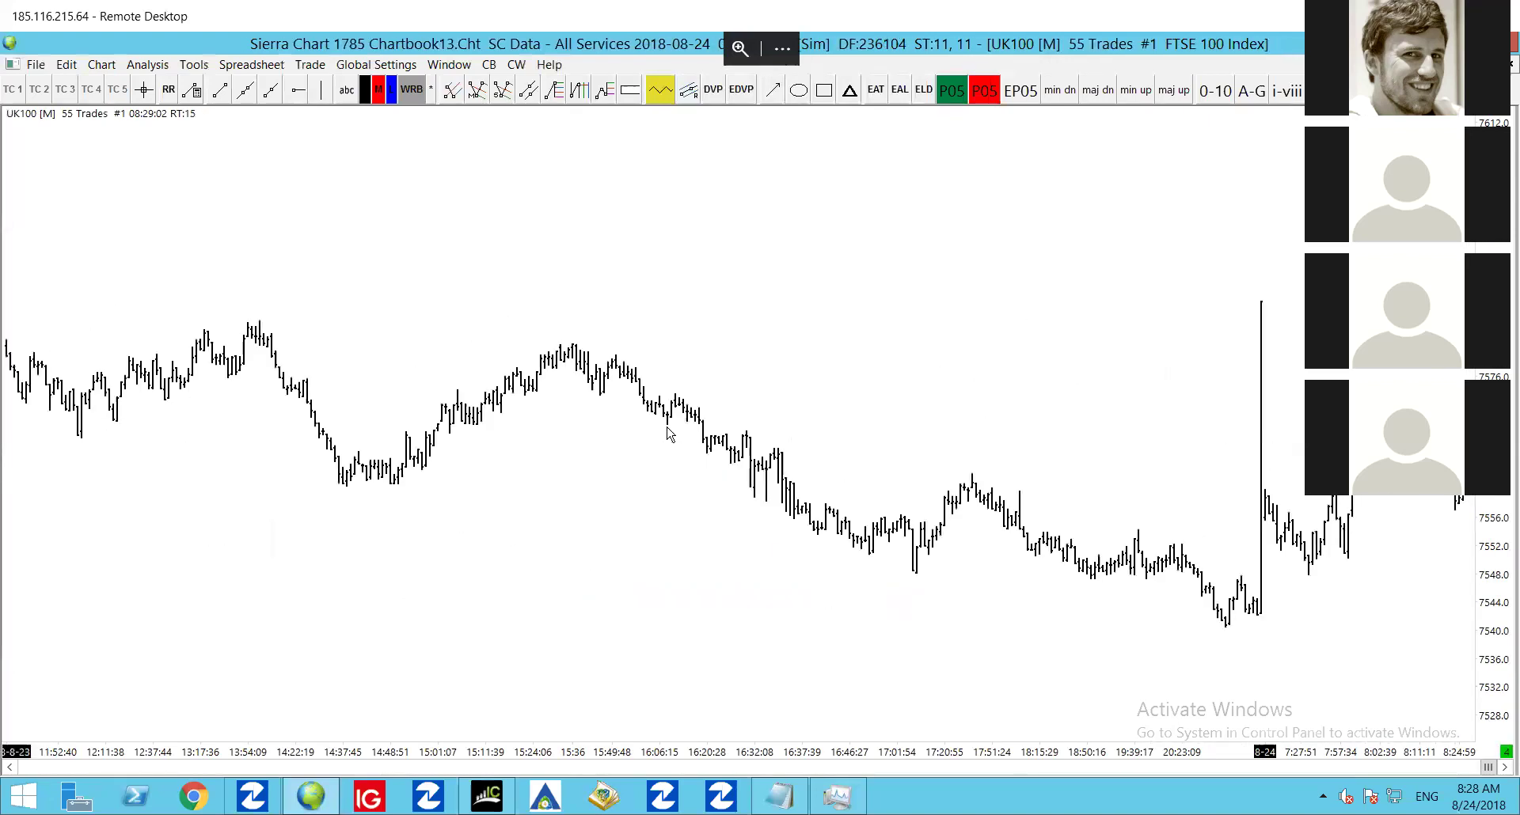
pyautogui.moveTo(862, 424); pyautogui.dragTo(641, 390)
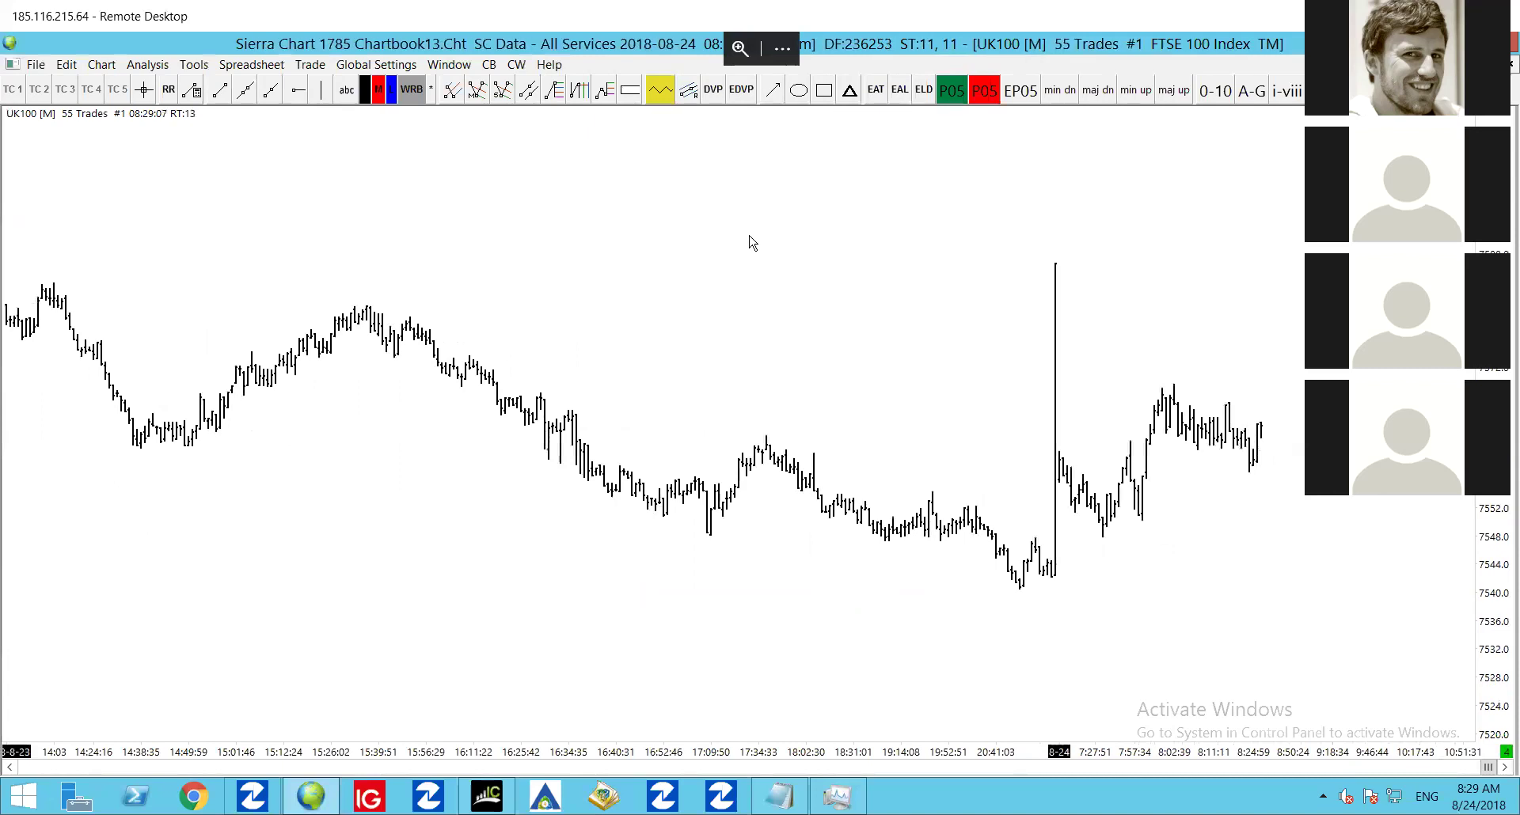
pyautogui.hotkey('ctrl', 'Tab')
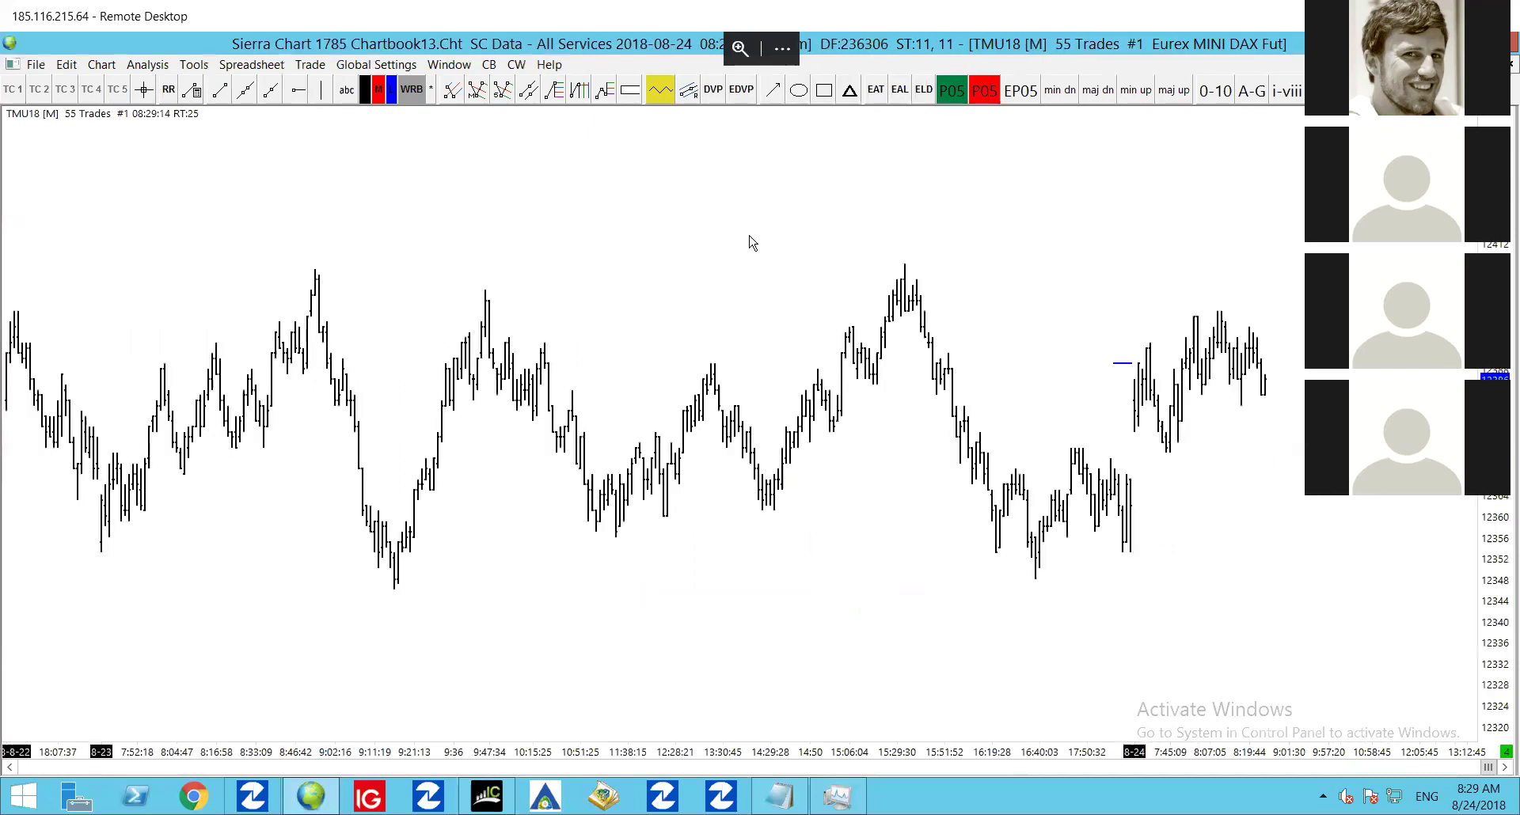
pyautogui.press('Down')
pyautogui.press('Down')
pyautogui.press('Down')
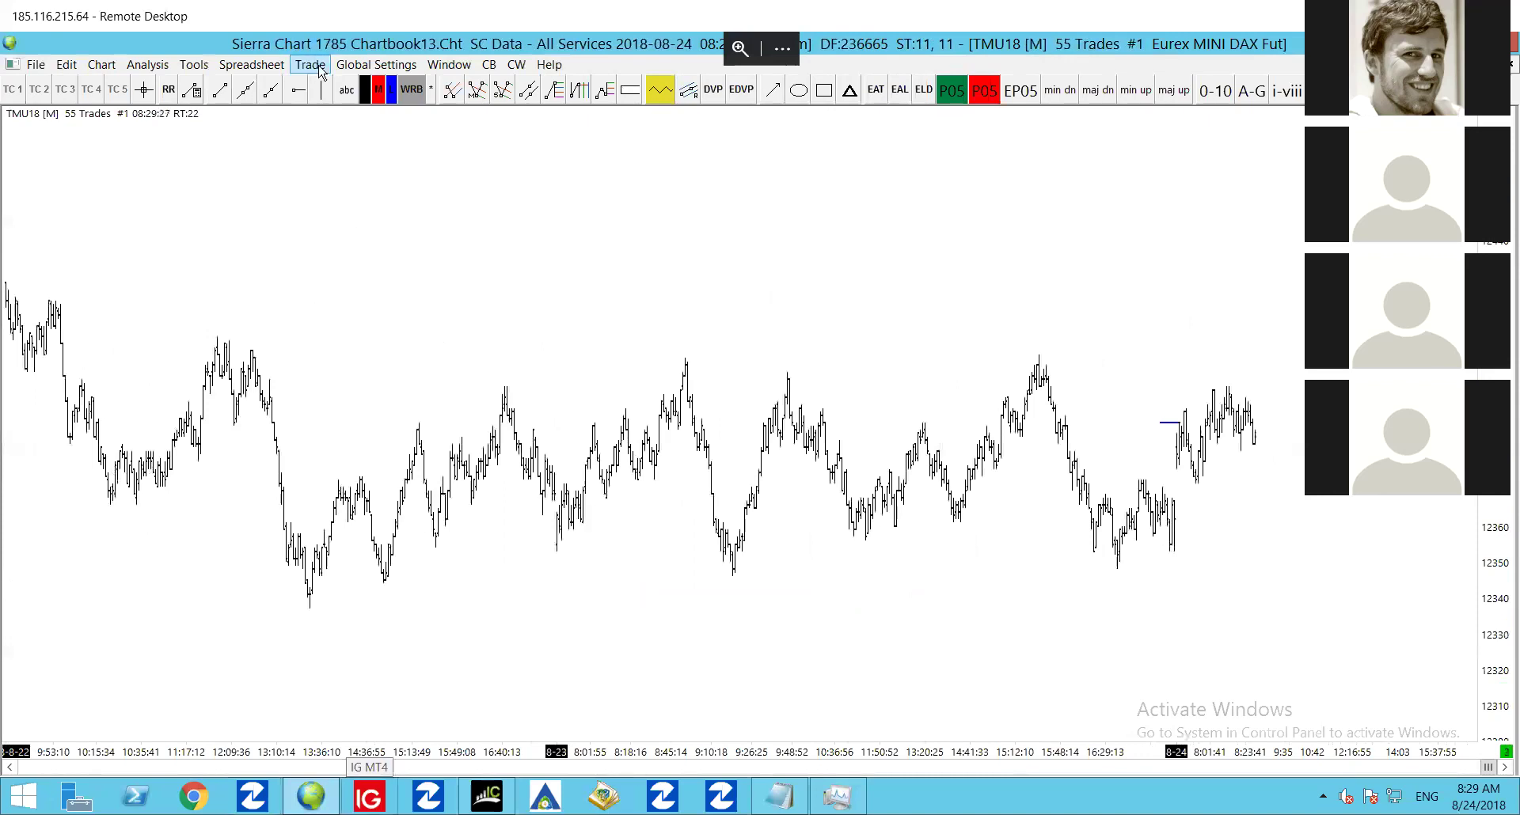
# Inspect Graphics Settings - Global and close the dialog without changes
pyautogui.click(365, 66)
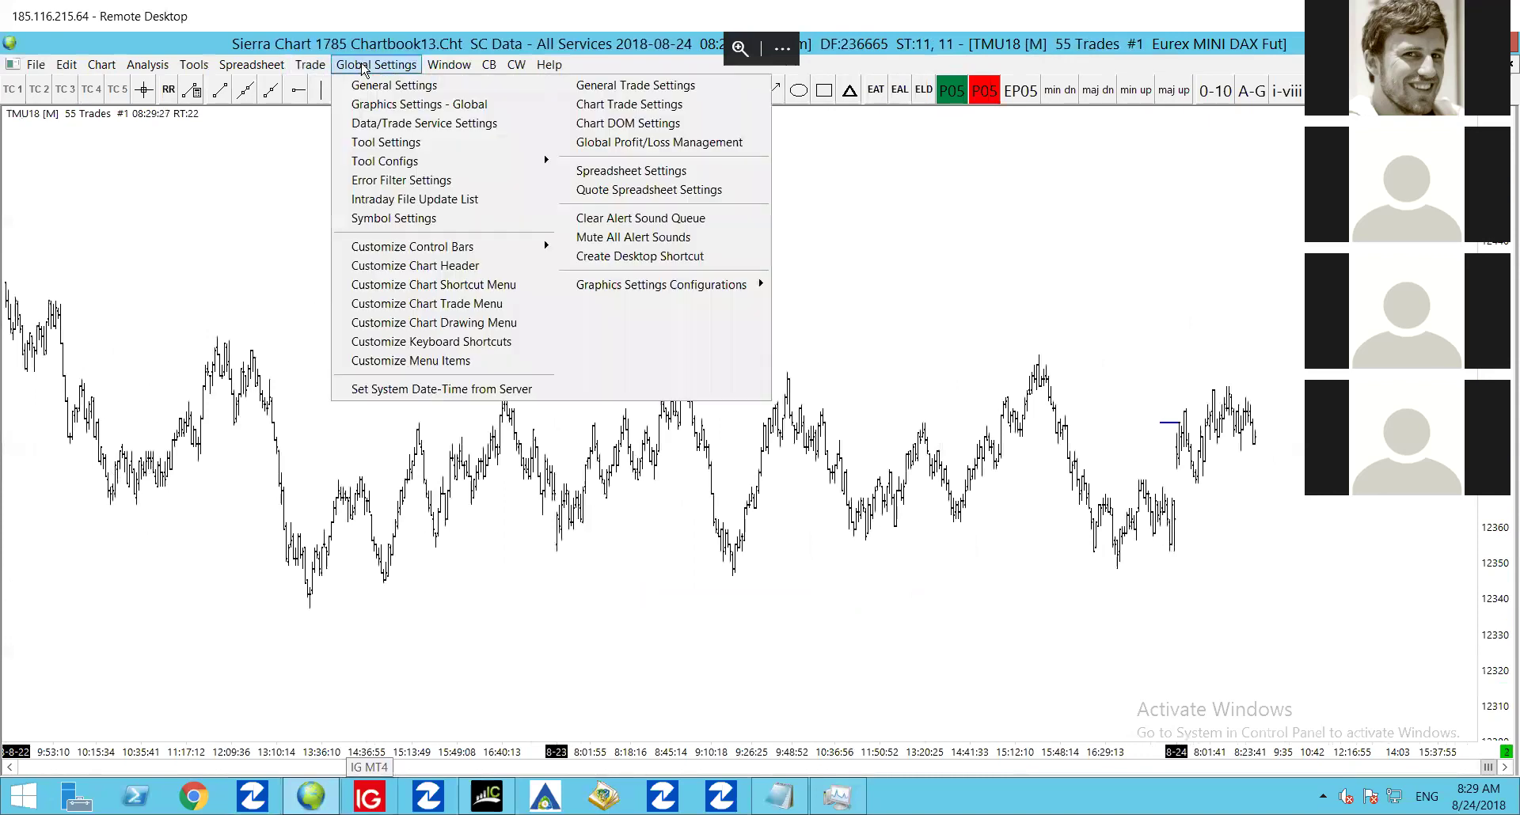
pyautogui.click(435, 105)
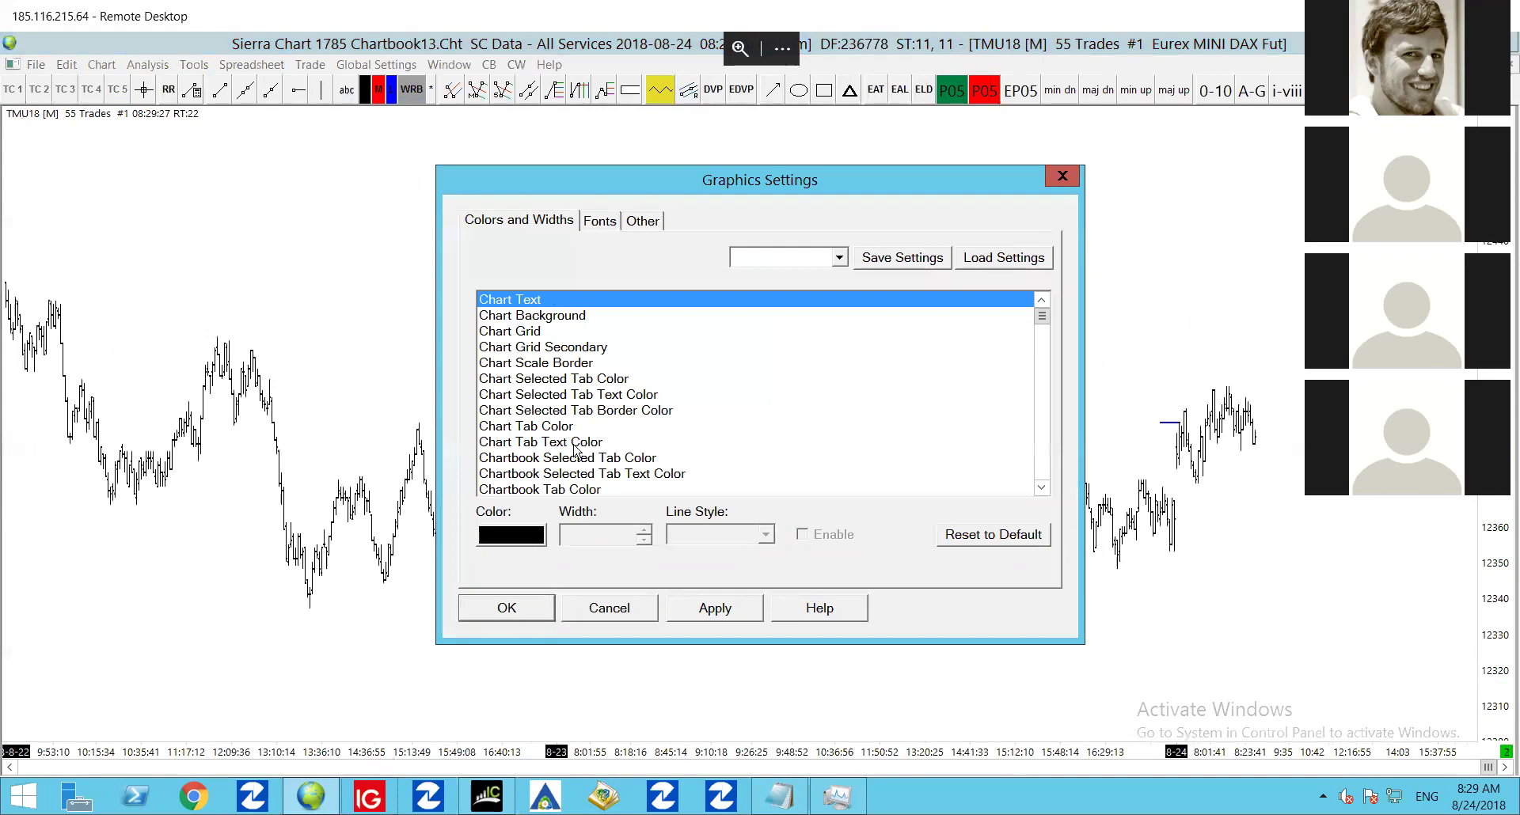
pyautogui.click(609, 608)
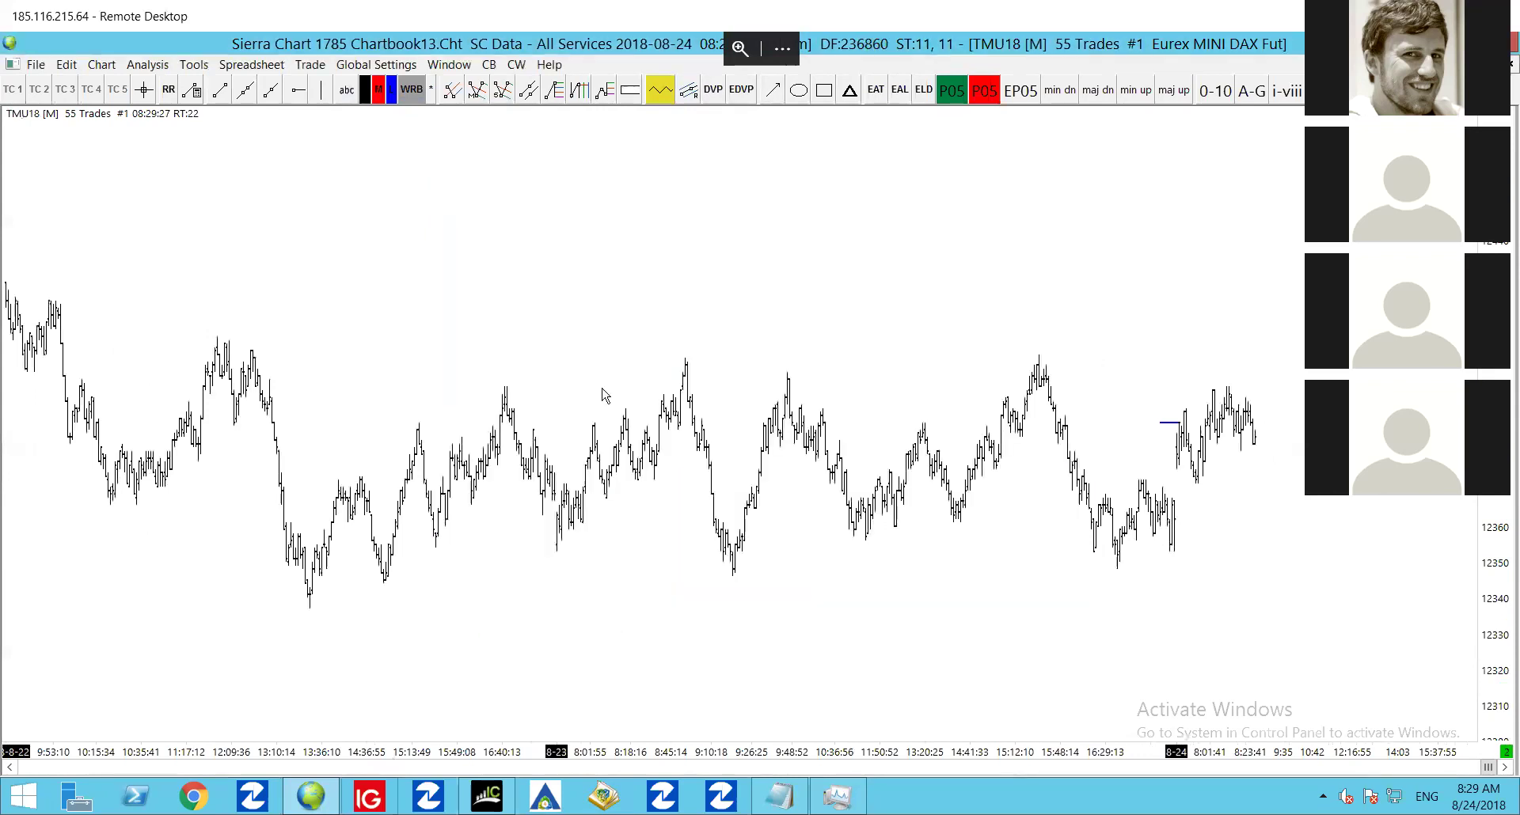
# Zoom and pan the TMU18 chart so it spans roughly 8-16 through 8-24
pyautogui.scroll(-3, 580, 346)
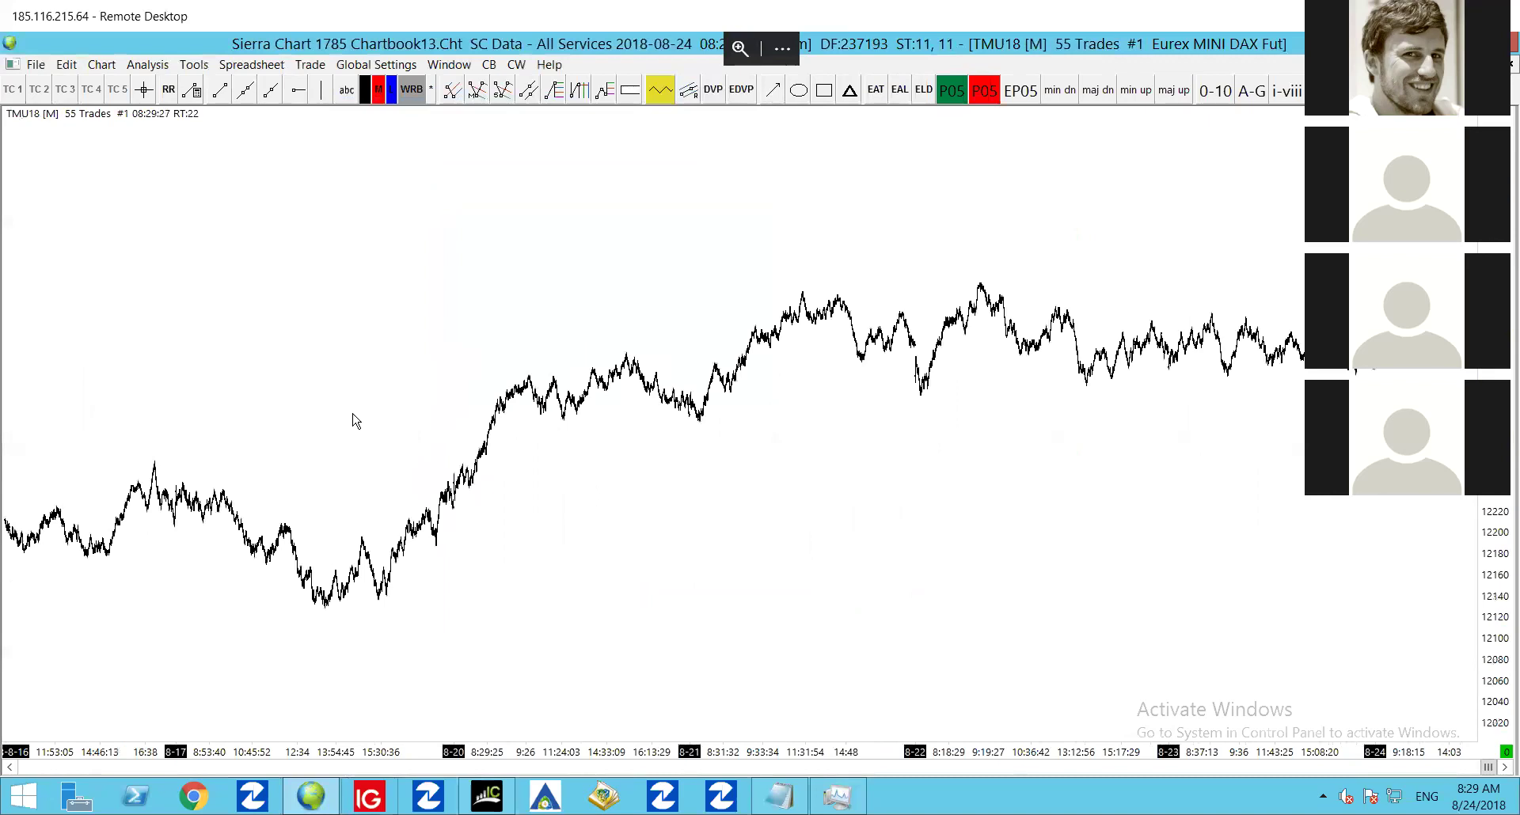
pyautogui.moveTo(385, 428); pyautogui.dragTo(489, 344)
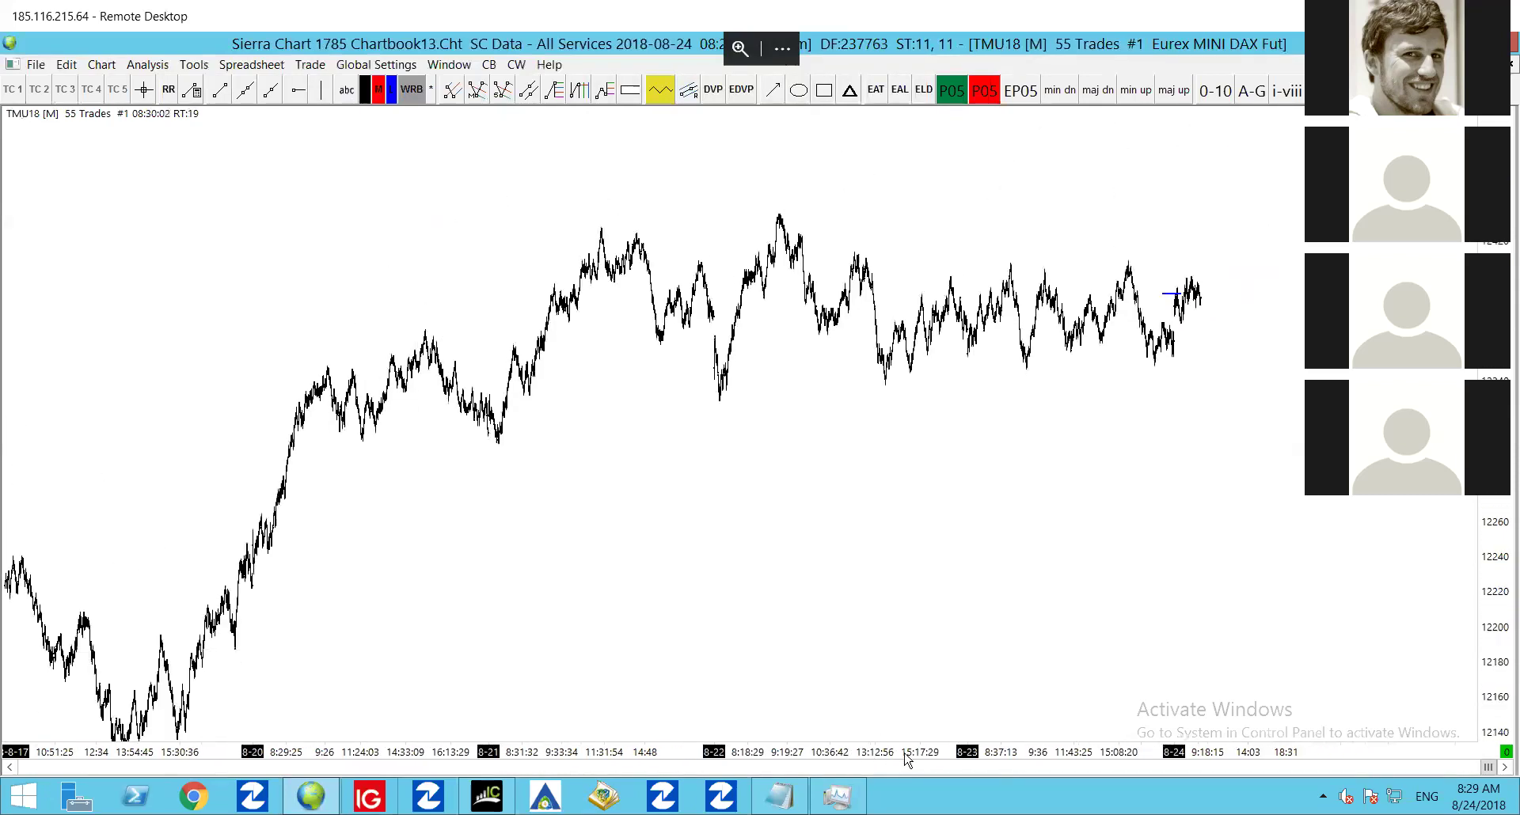
pyautogui.moveTo(949, 756); pyautogui.dragTo(828, 745)
pyautogui.moveTo(866, 509); pyautogui.dragTo(972, 484)
pyautogui.scroll(5, 972, 484)
pyautogui.scroll(-6, 972, 485)
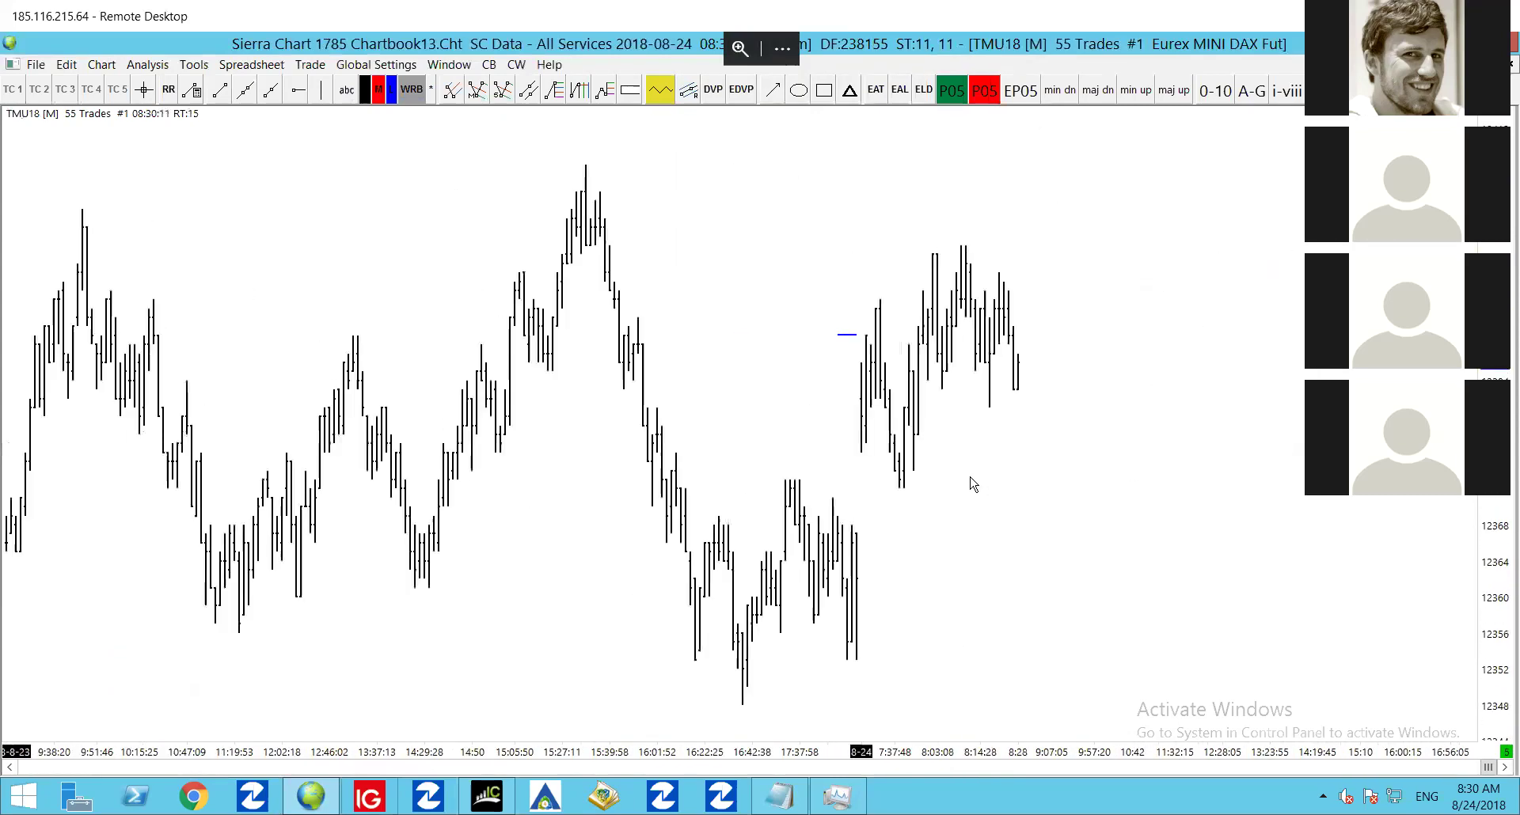
pyautogui.moveTo(751, 527); pyautogui.dragTo(814, 521)
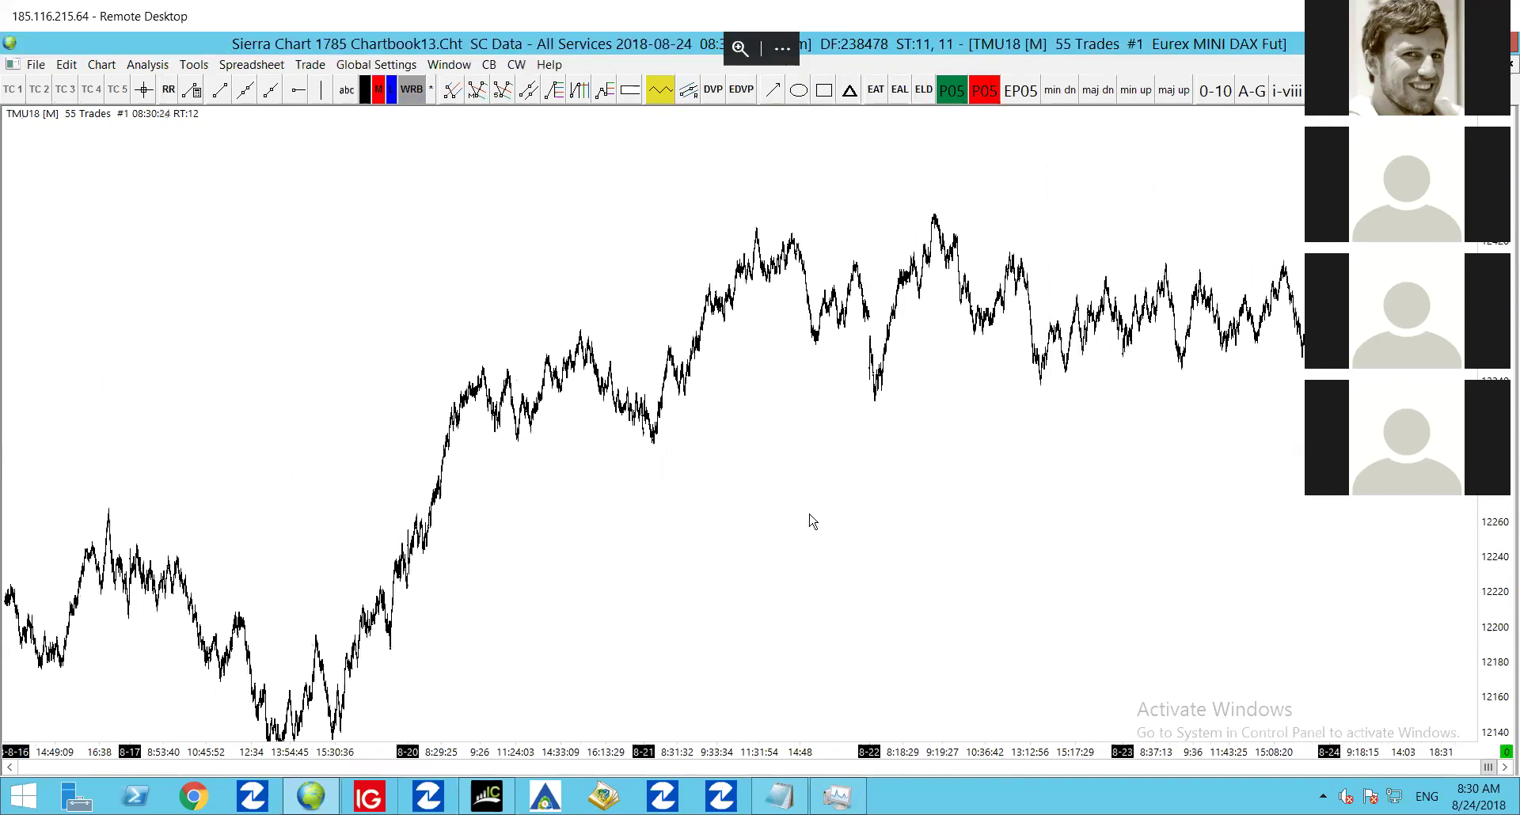
# Zoom in to widely spaced bars and try the Candlestick, then green Mountain styles
pyautogui.rightClick(559, 259)
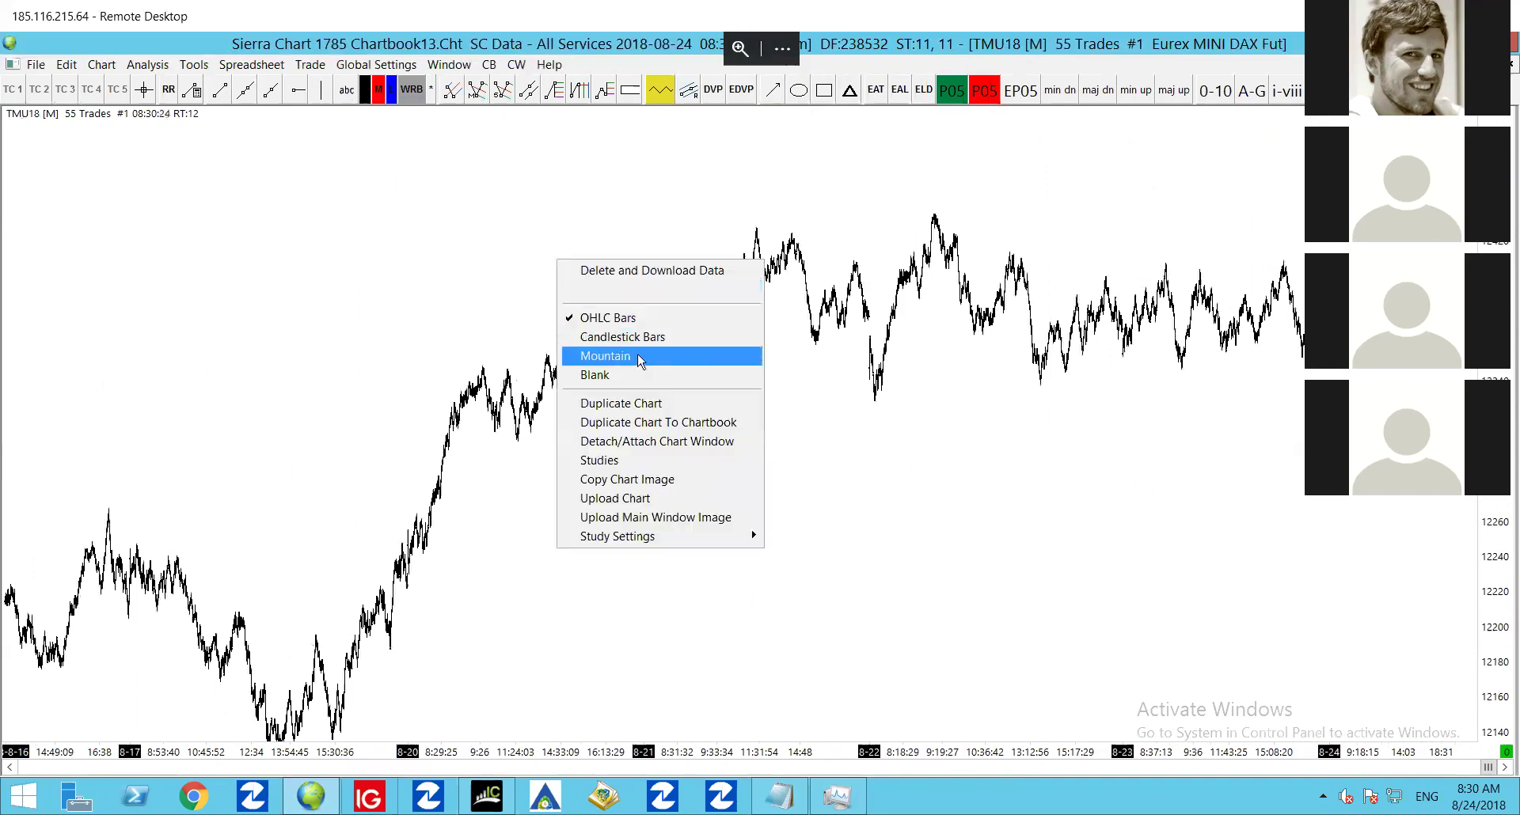
pyautogui.click(1227, 515)
pyautogui.press('Up')
pyautogui.press('Up')
pyautogui.press('Up')
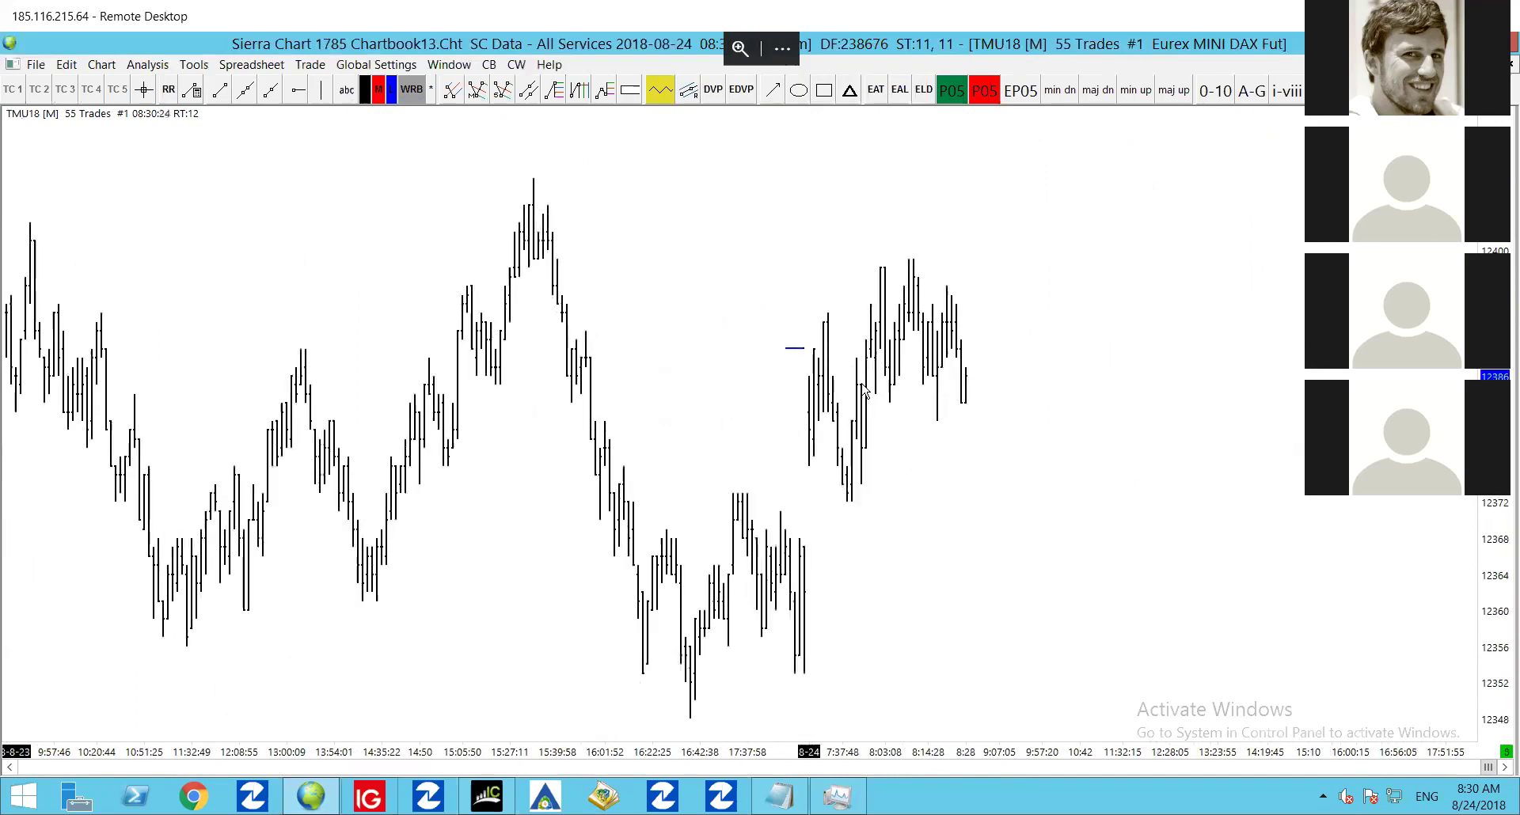
pyautogui.rightClick(598, 220)
pyautogui.click(679, 301)
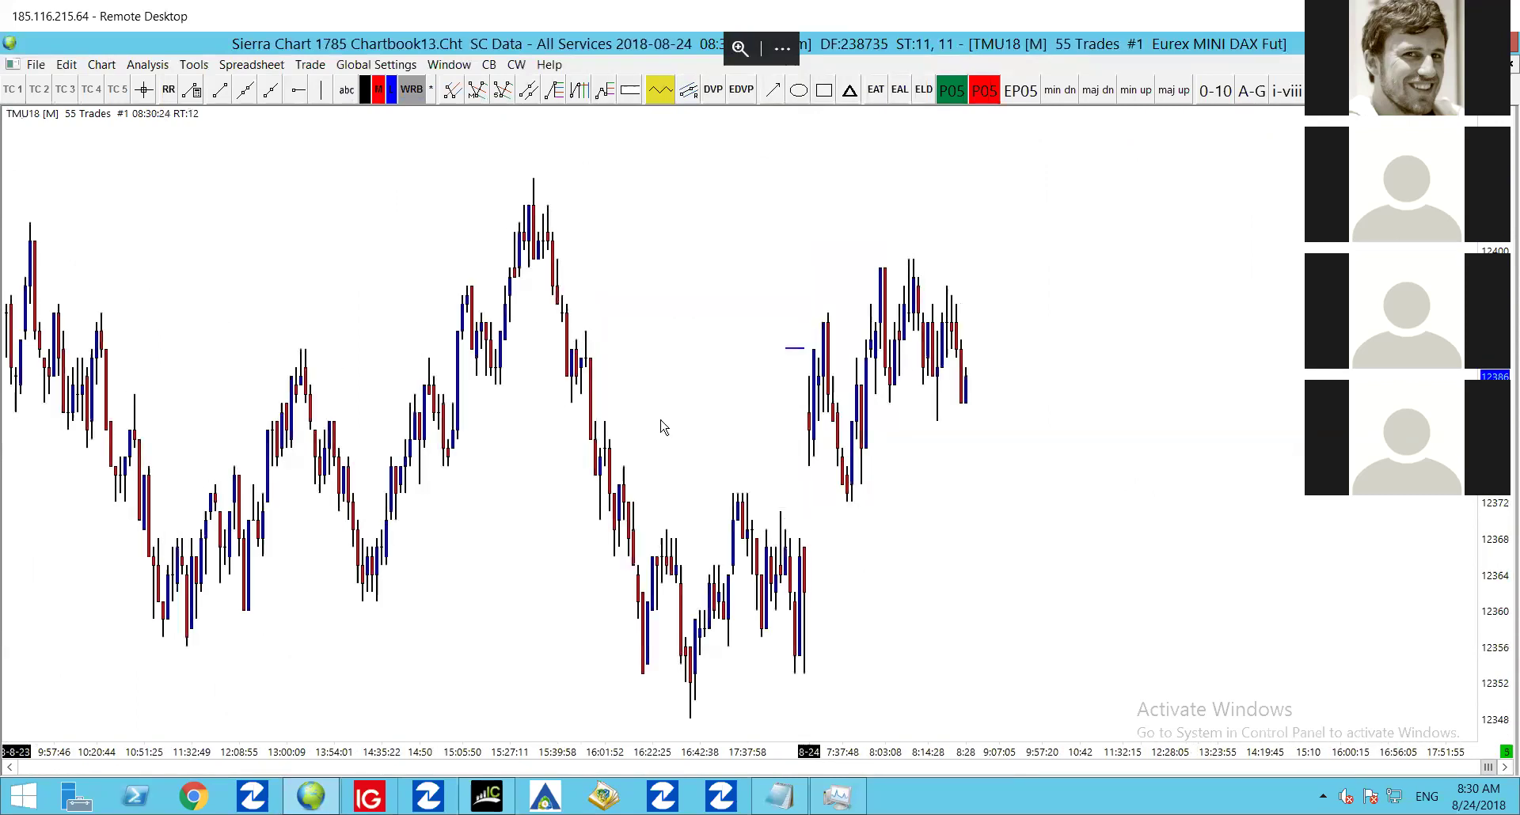
pyautogui.rightClick(725, 223)
pyautogui.click(740, 315)
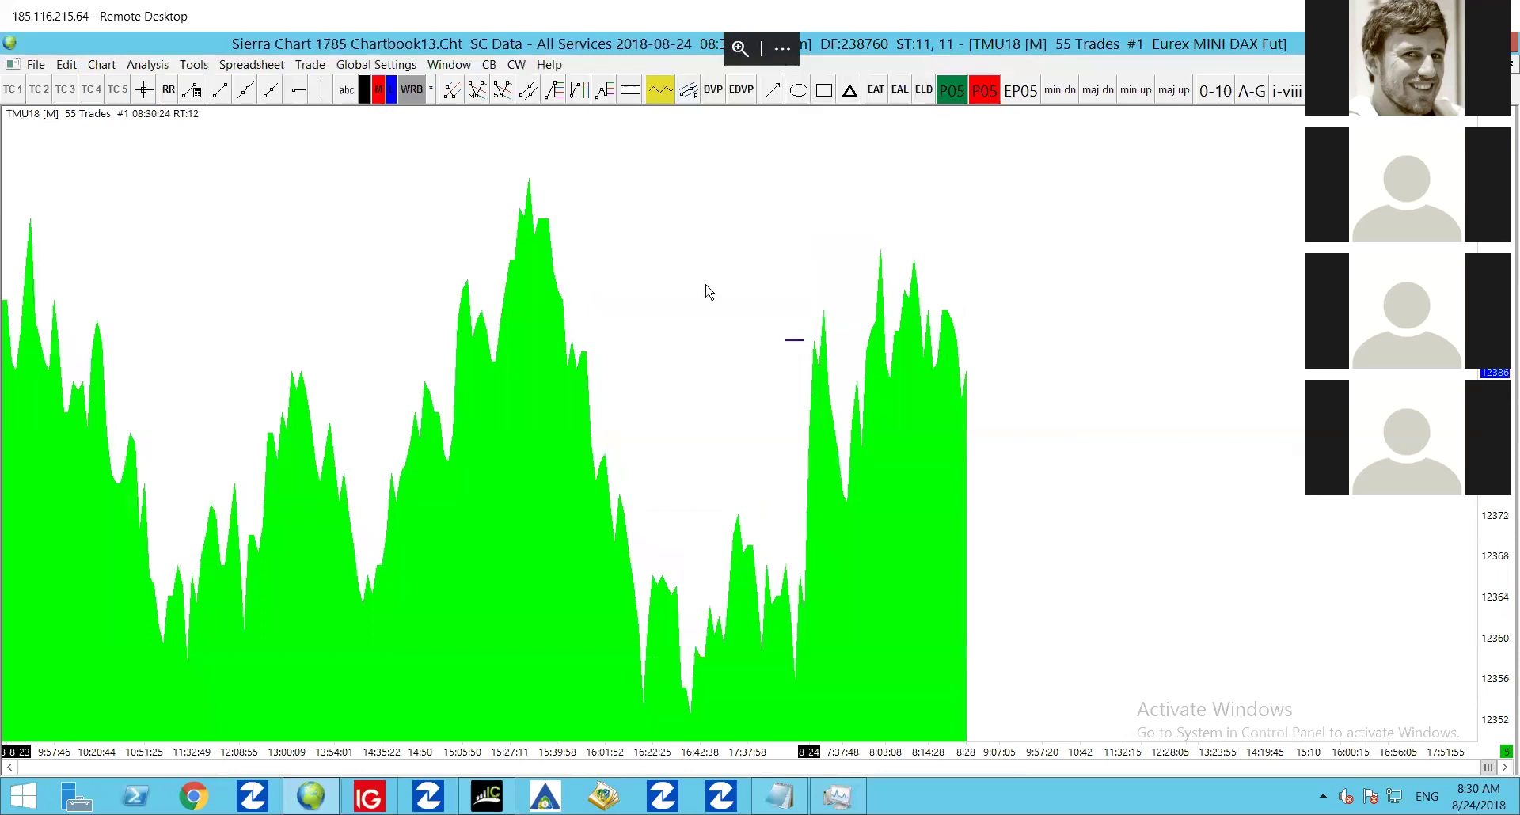
# Switch back to OHLC bars, try the Blank style, then restore OHLC bars
pyautogui.rightClick(705, 281)
pyautogui.click(733, 337)
pyautogui.rightClick(980, 239)
pyautogui.click(1028, 360)
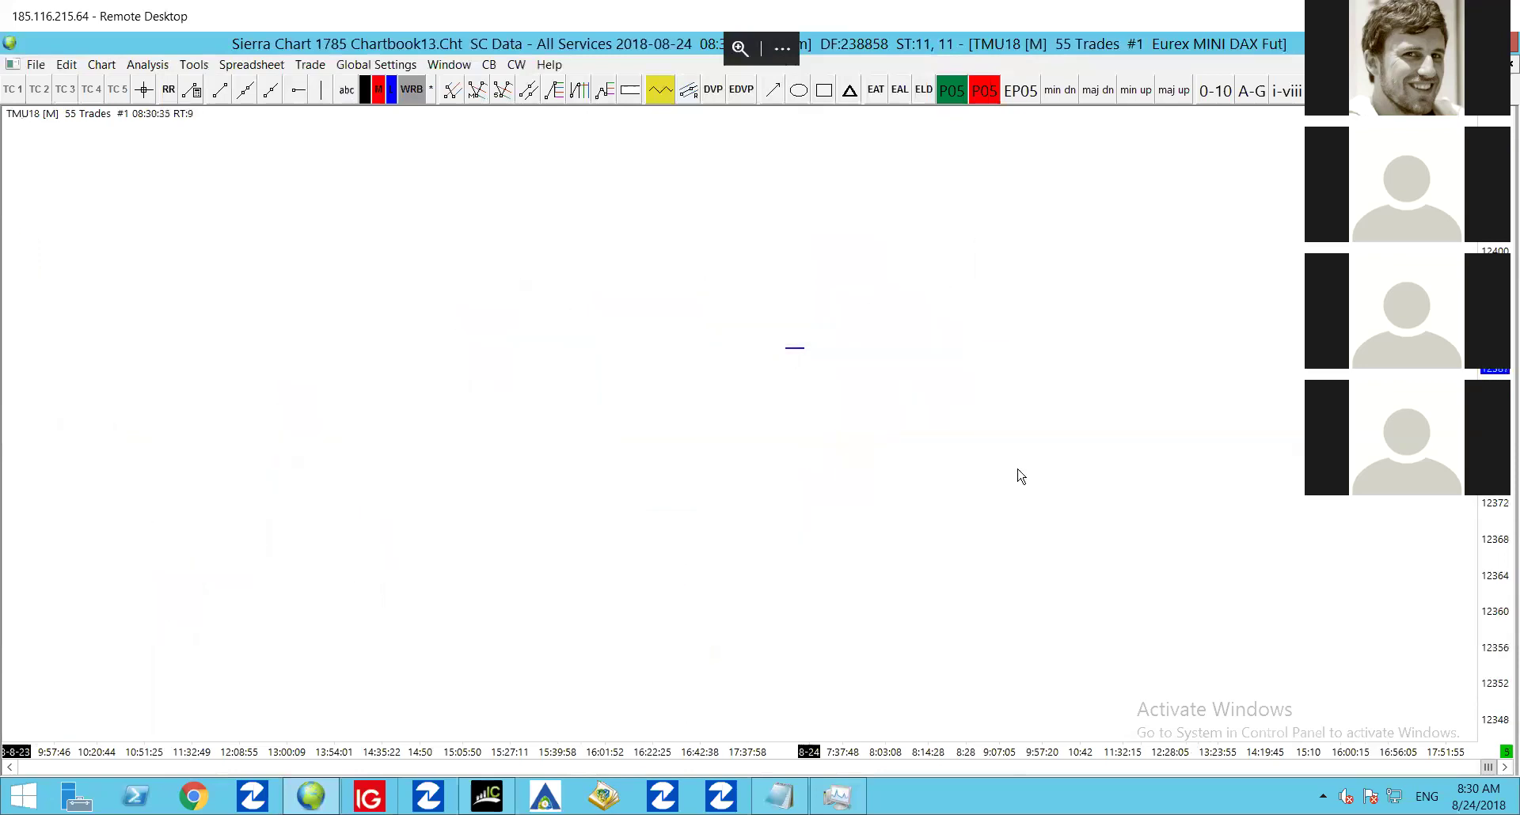
pyautogui.rightClick(965, 298)
pyautogui.click(1018, 360)
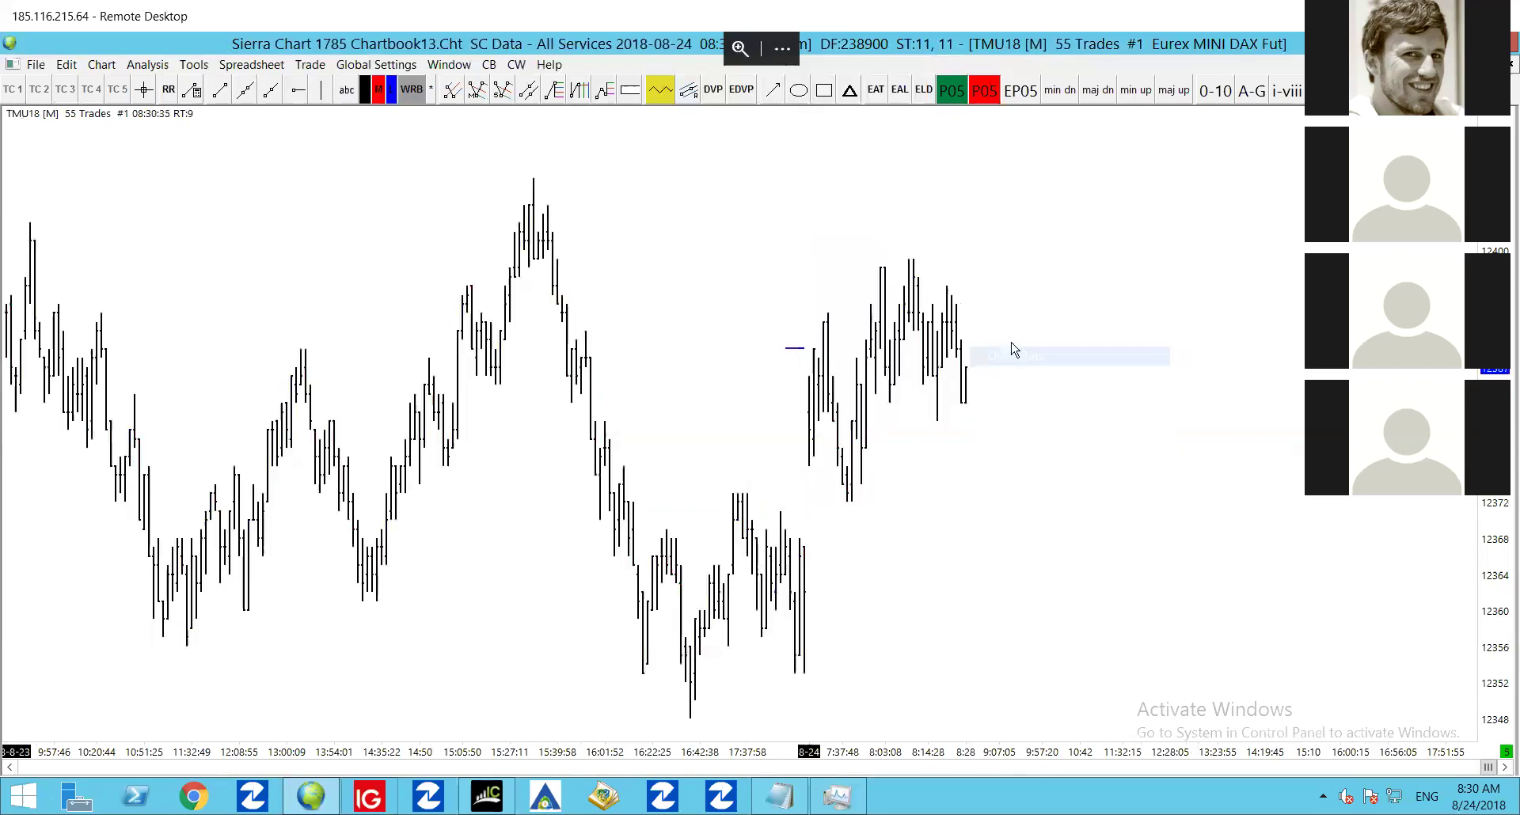
pyautogui.rightClick(1046, 211)
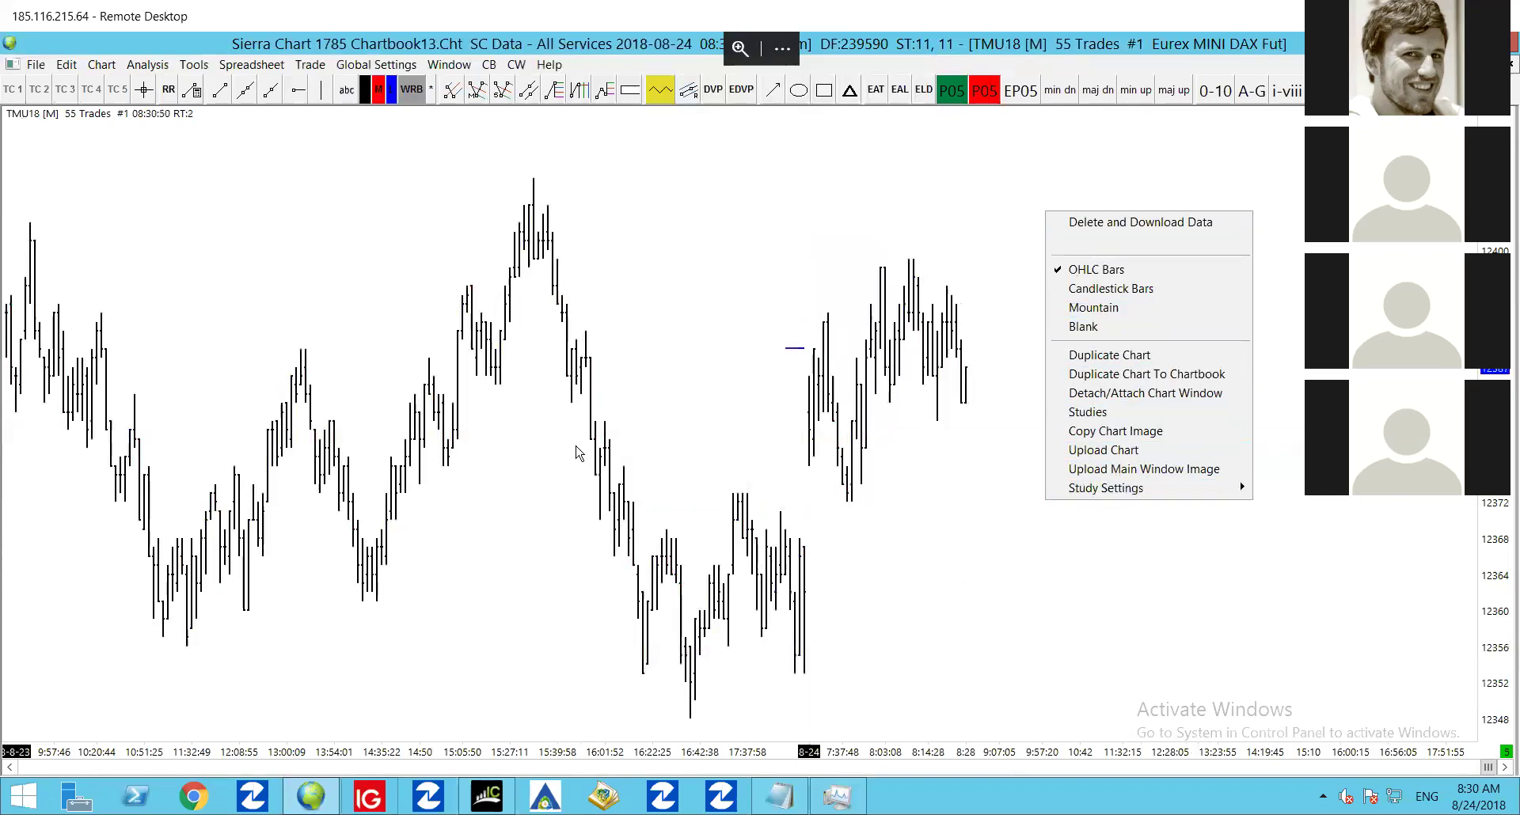
pyautogui.click(515, 248)
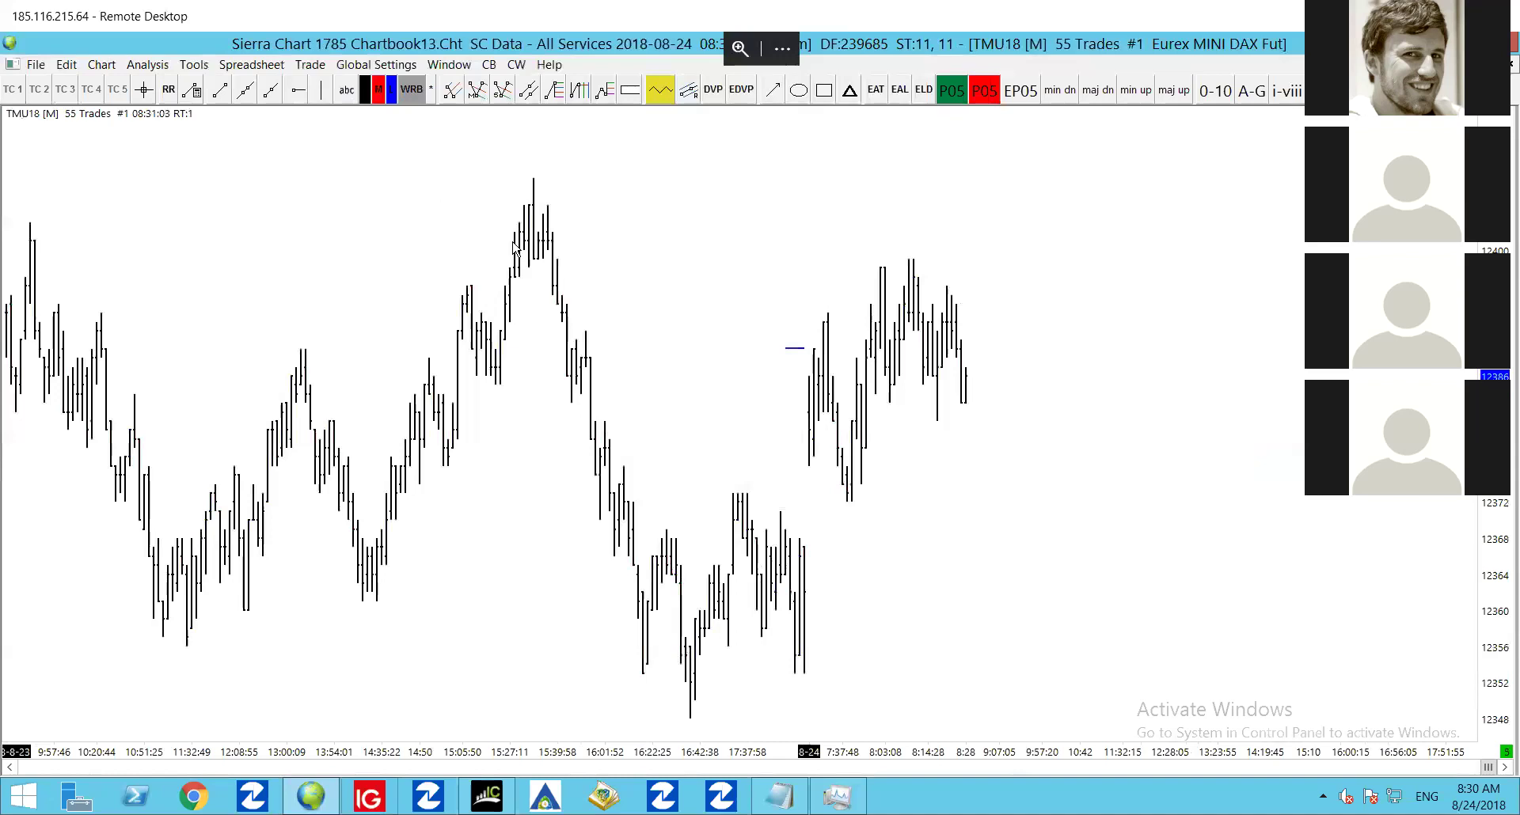
pyautogui.moveTo(562, 214); pyautogui.dragTo(641, 227)
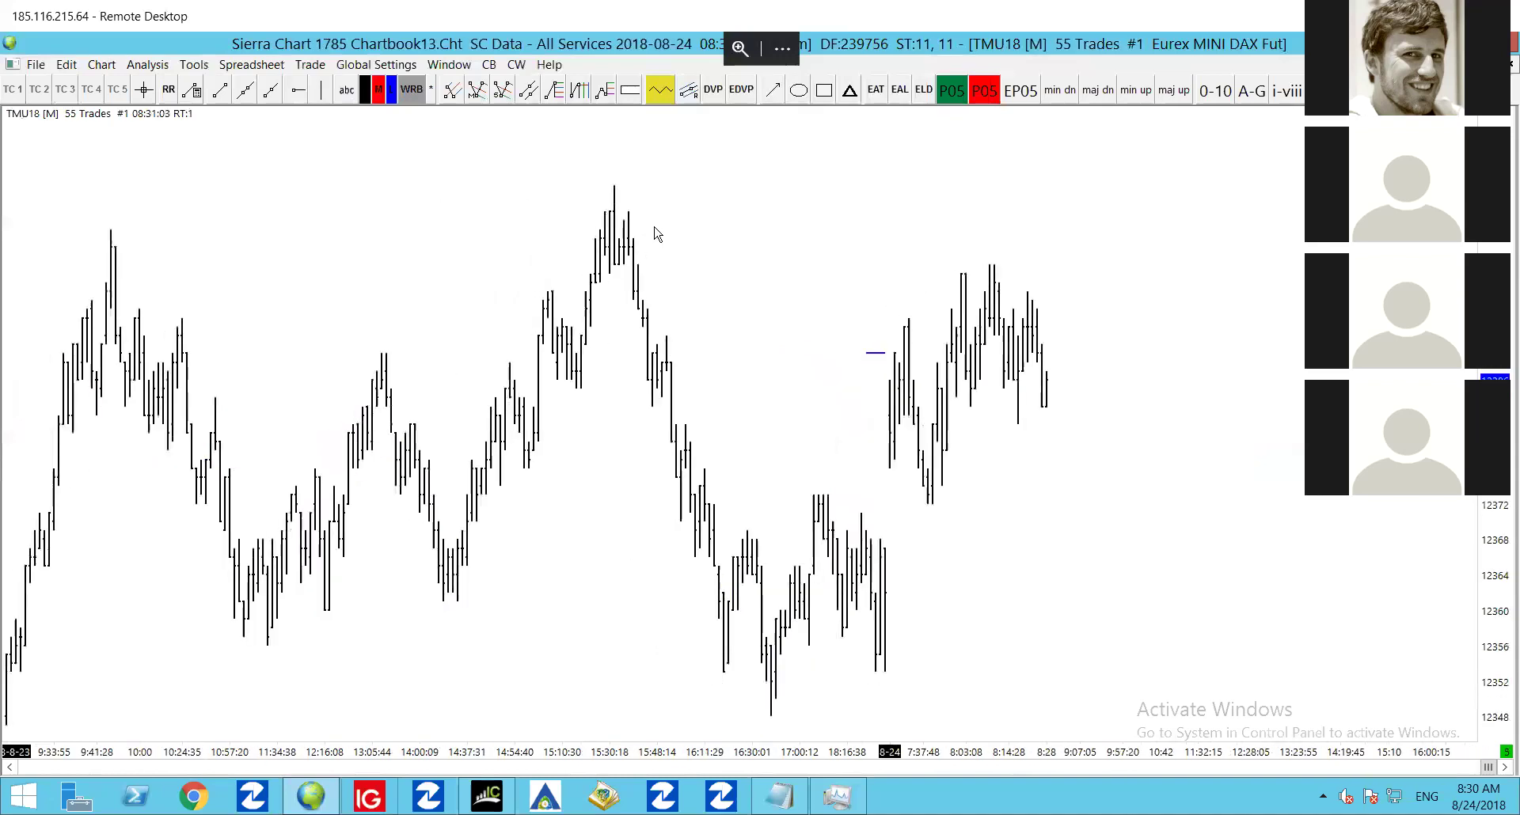
pyautogui.rightClick(715, 191)
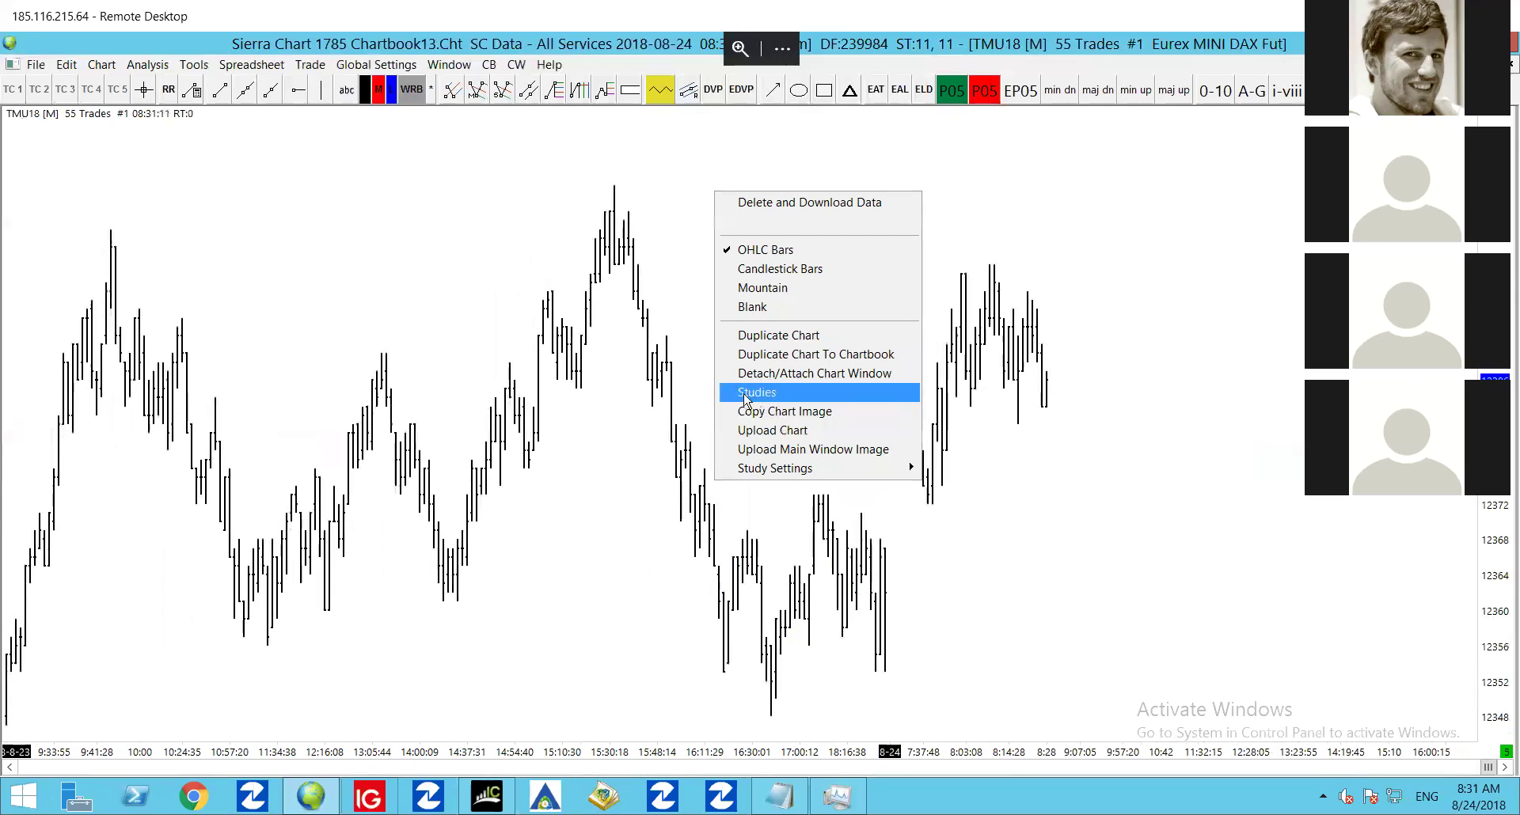
pyautogui.click(441, 305)
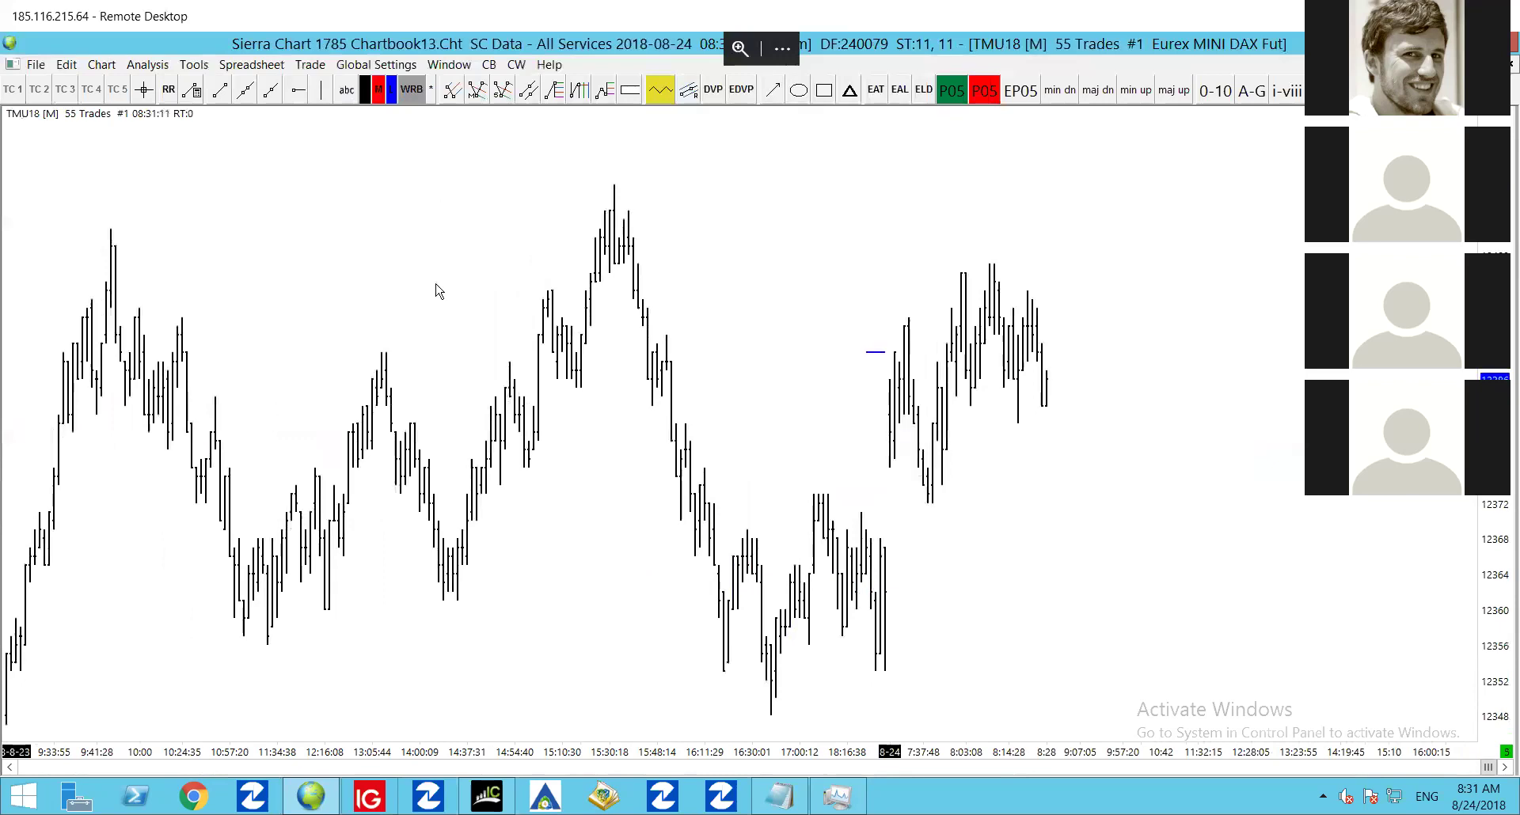
pyautogui.moveTo(439, 289); pyautogui.dragTo(489, 313)
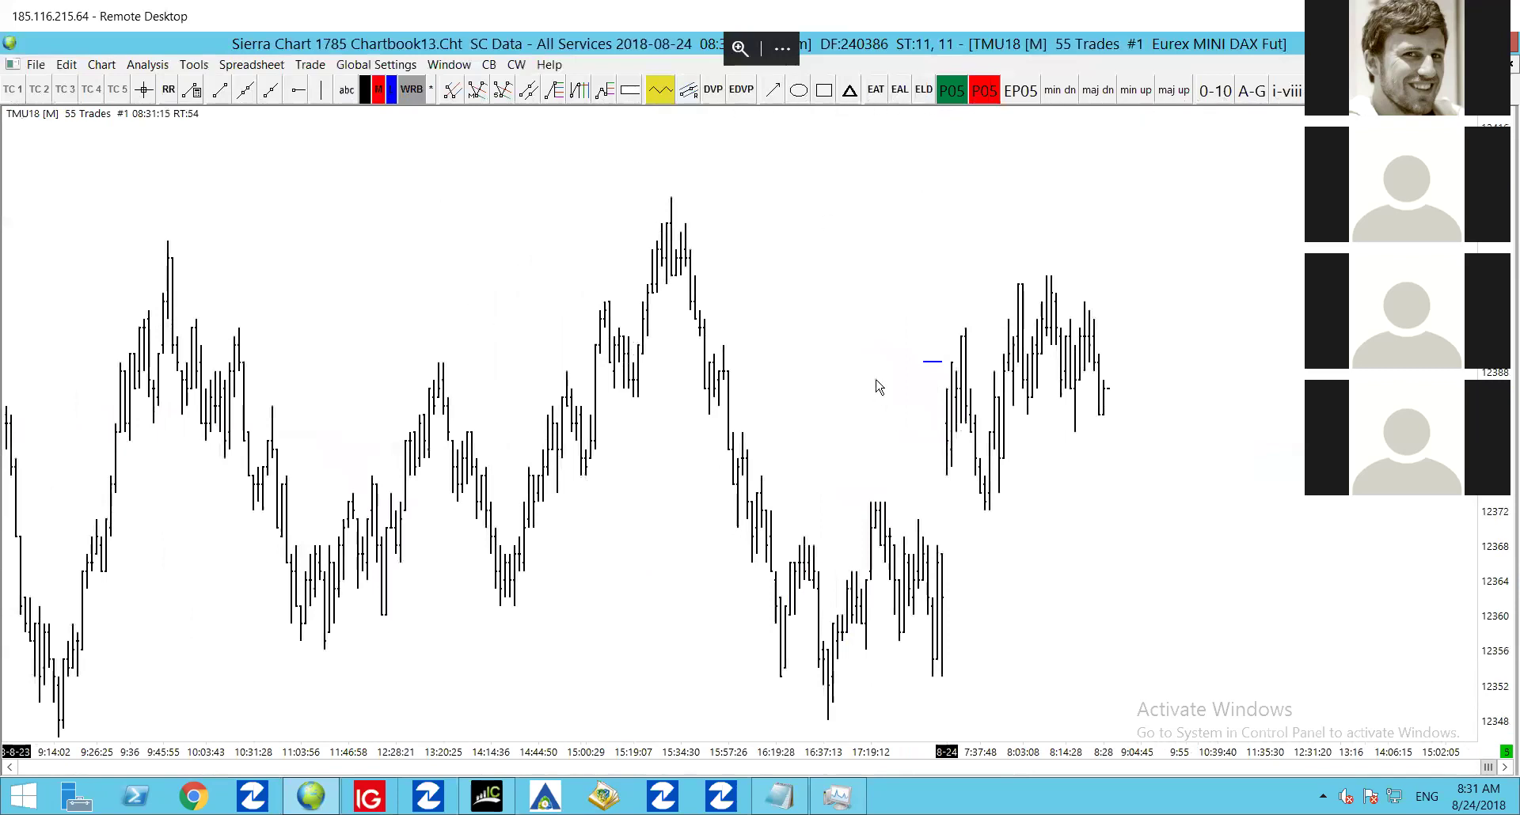
pyautogui.rightClick(807, 210)
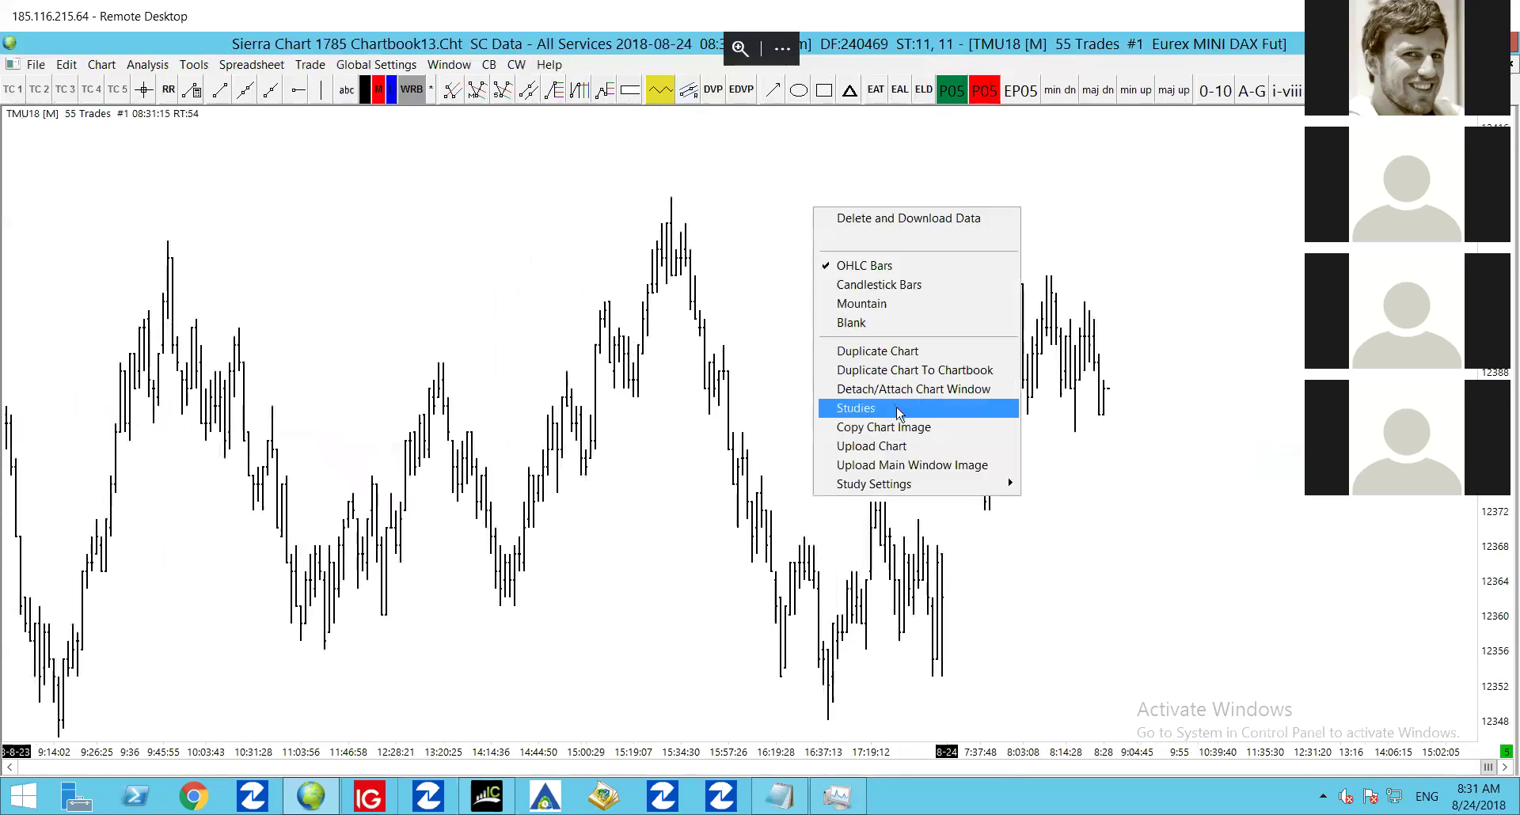
pyautogui.click(445, 261)
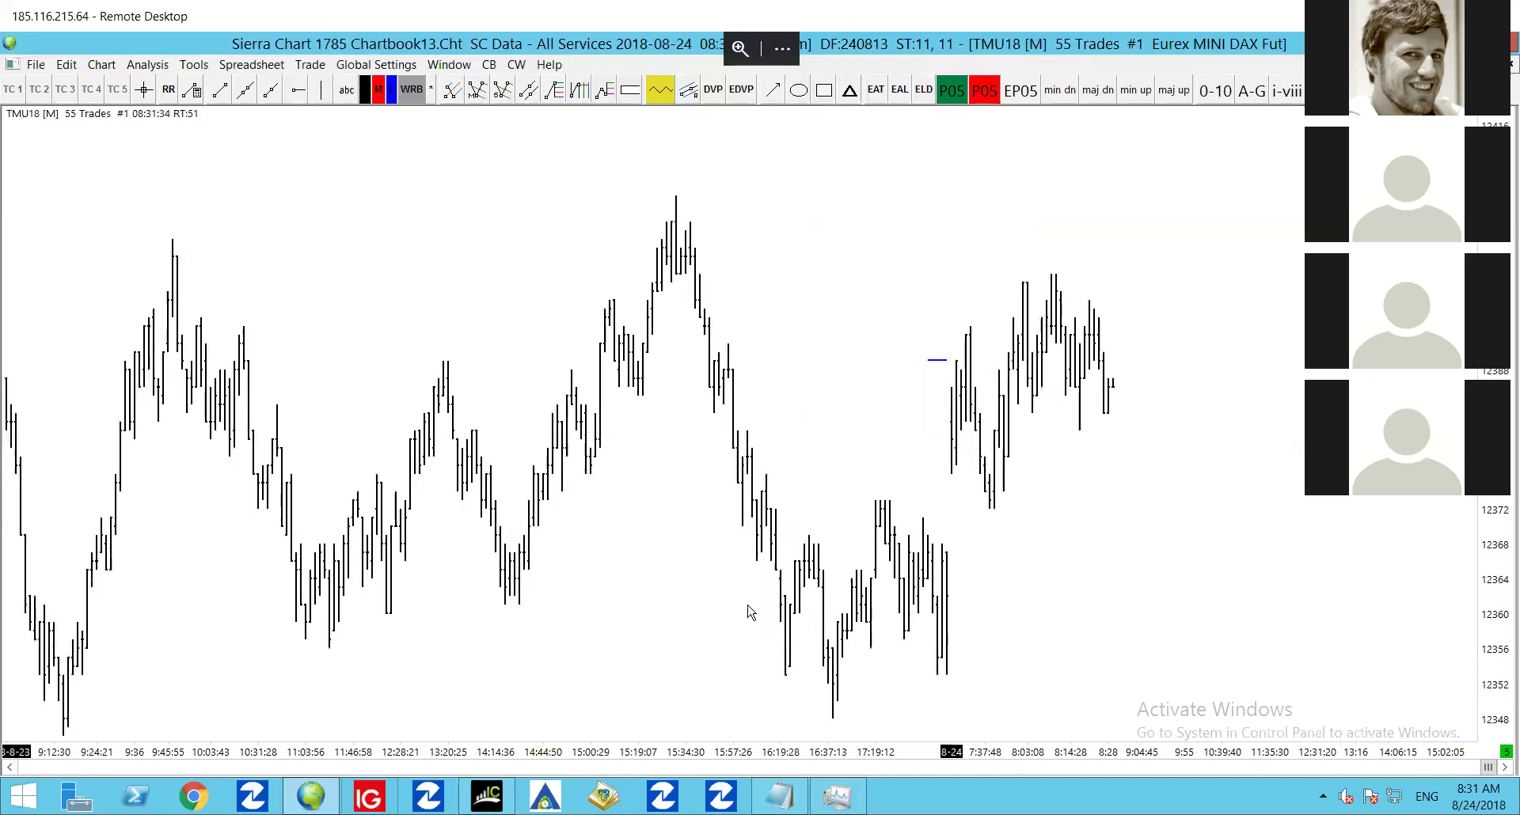
pyautogui.click(36, 64)
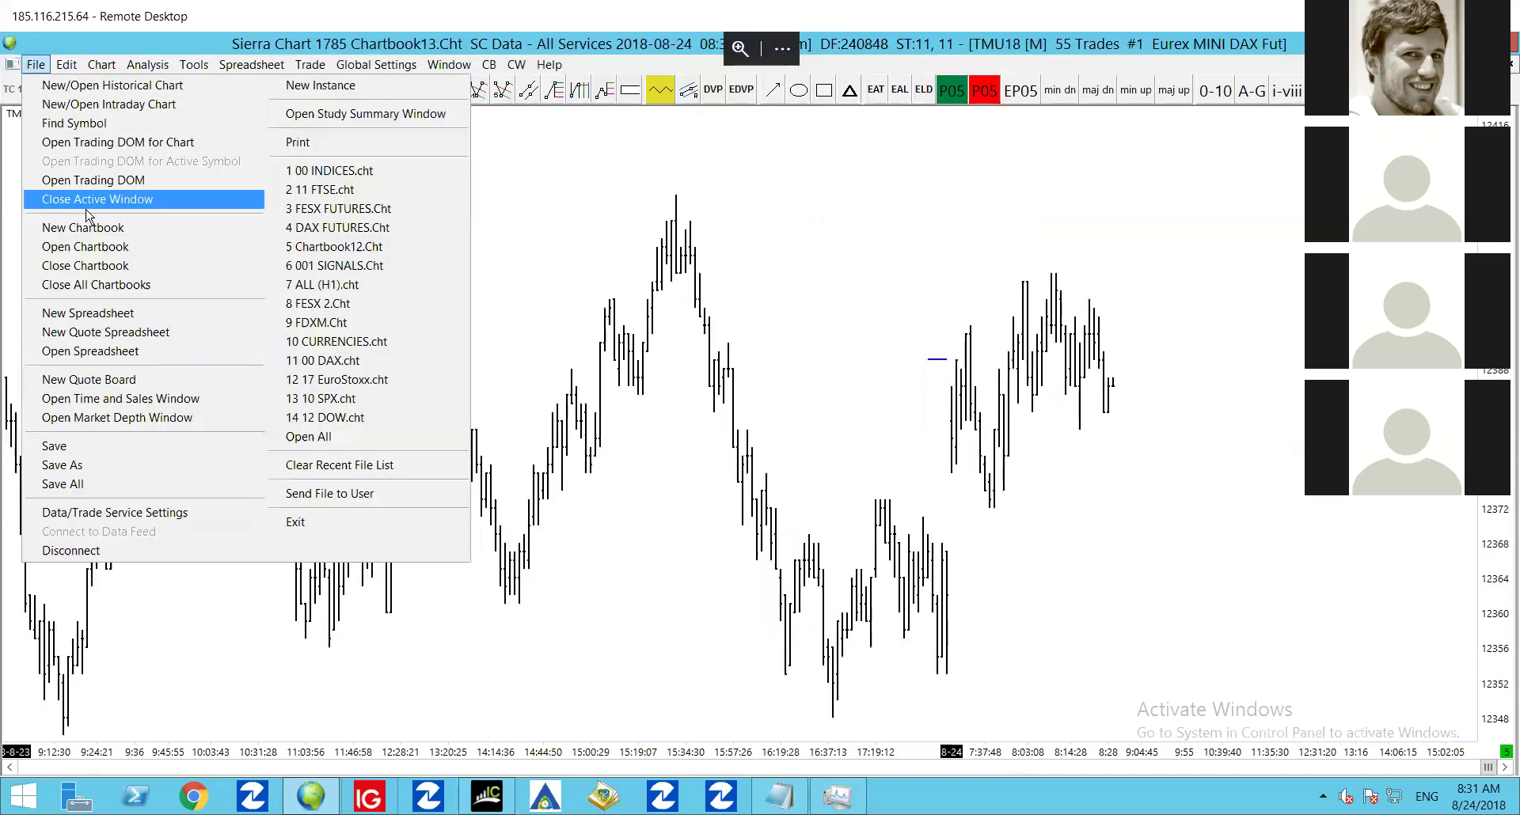
# Duplicate the TMU18 chart three times and tile the four copies into a grid
pyautogui.click(681, 174)
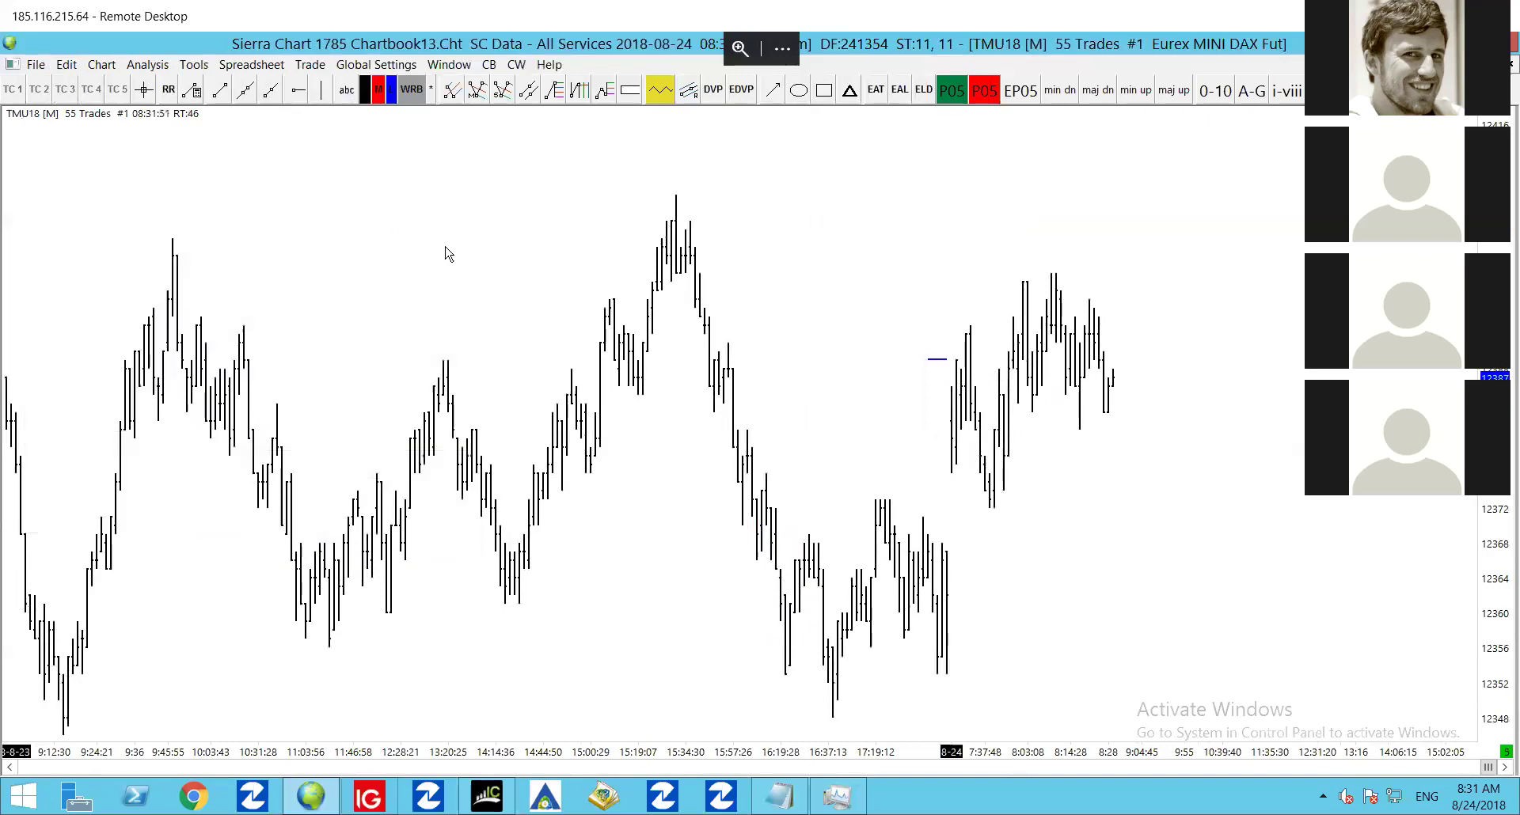
pyautogui.rightClick(269, 220)
pyautogui.click(420, 362)
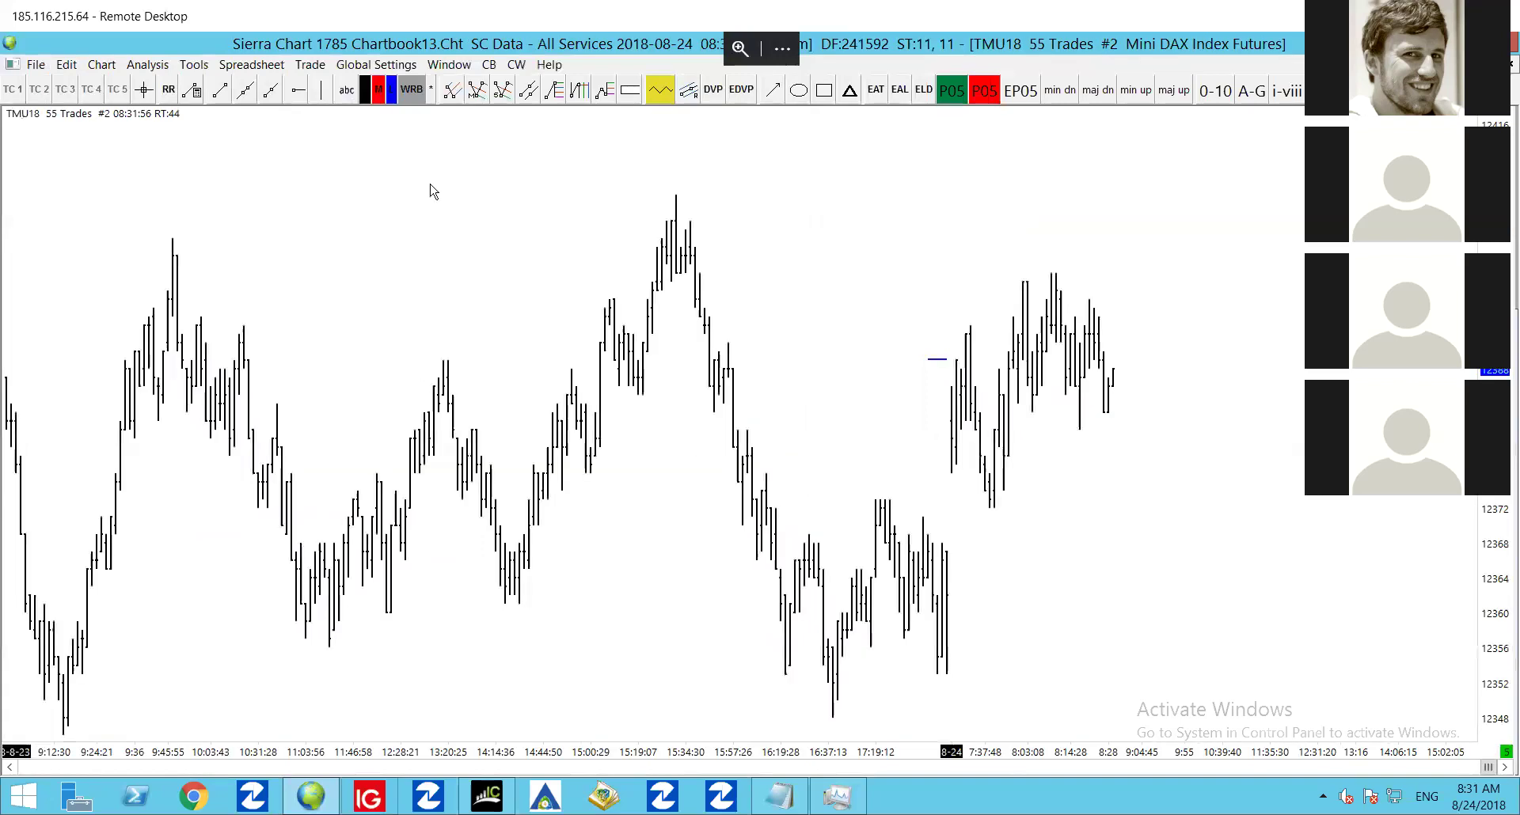
pyautogui.rightClick(429, 183)
pyautogui.click(502, 329)
pyautogui.rightClick(478, 232)
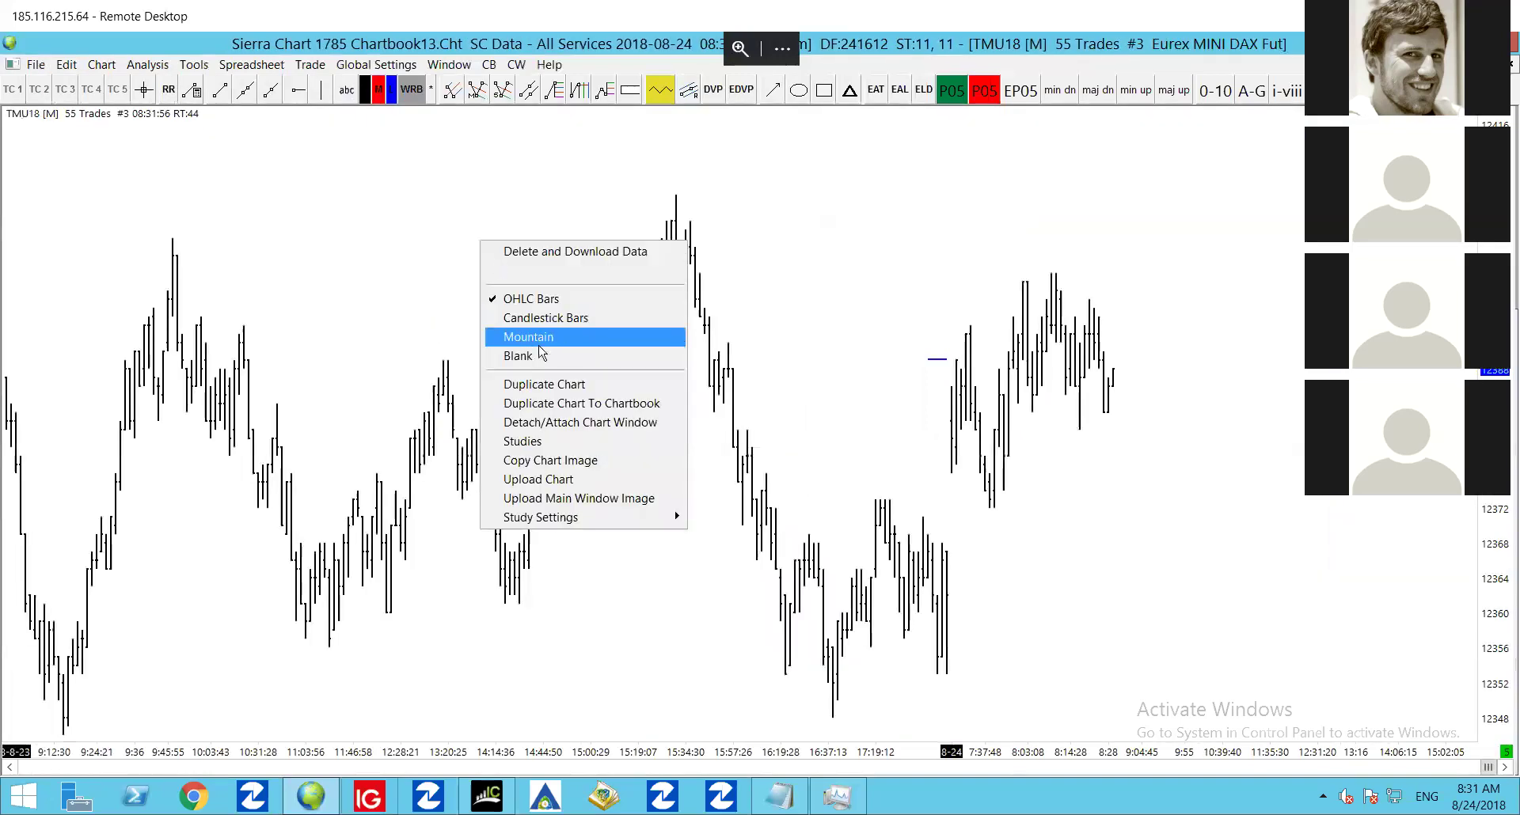
pyautogui.click(545, 384)
pyautogui.hotkey('ctrl', 'shift', 't')
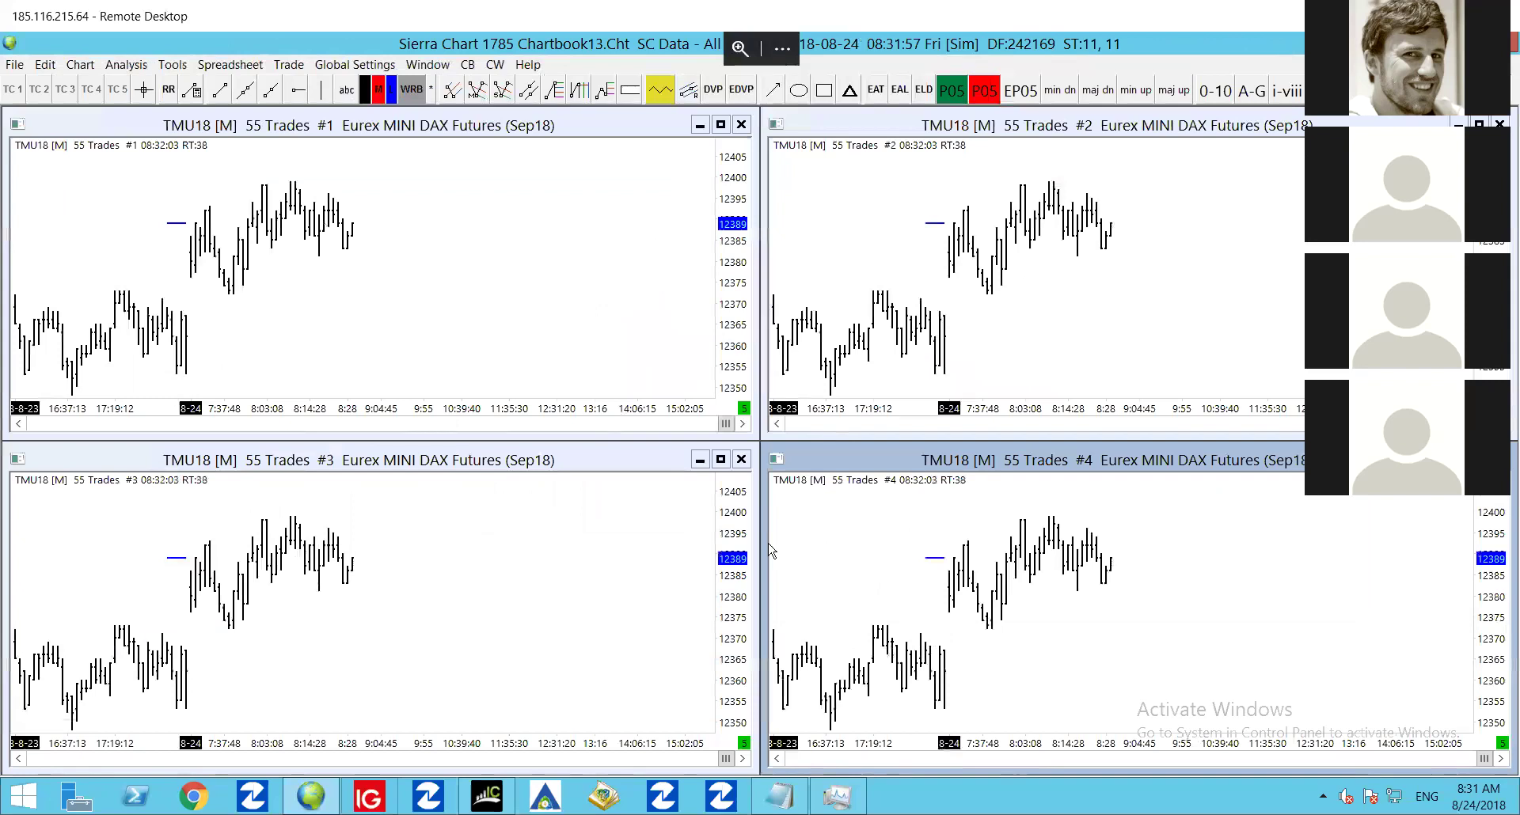
pyautogui.click(428, 67)
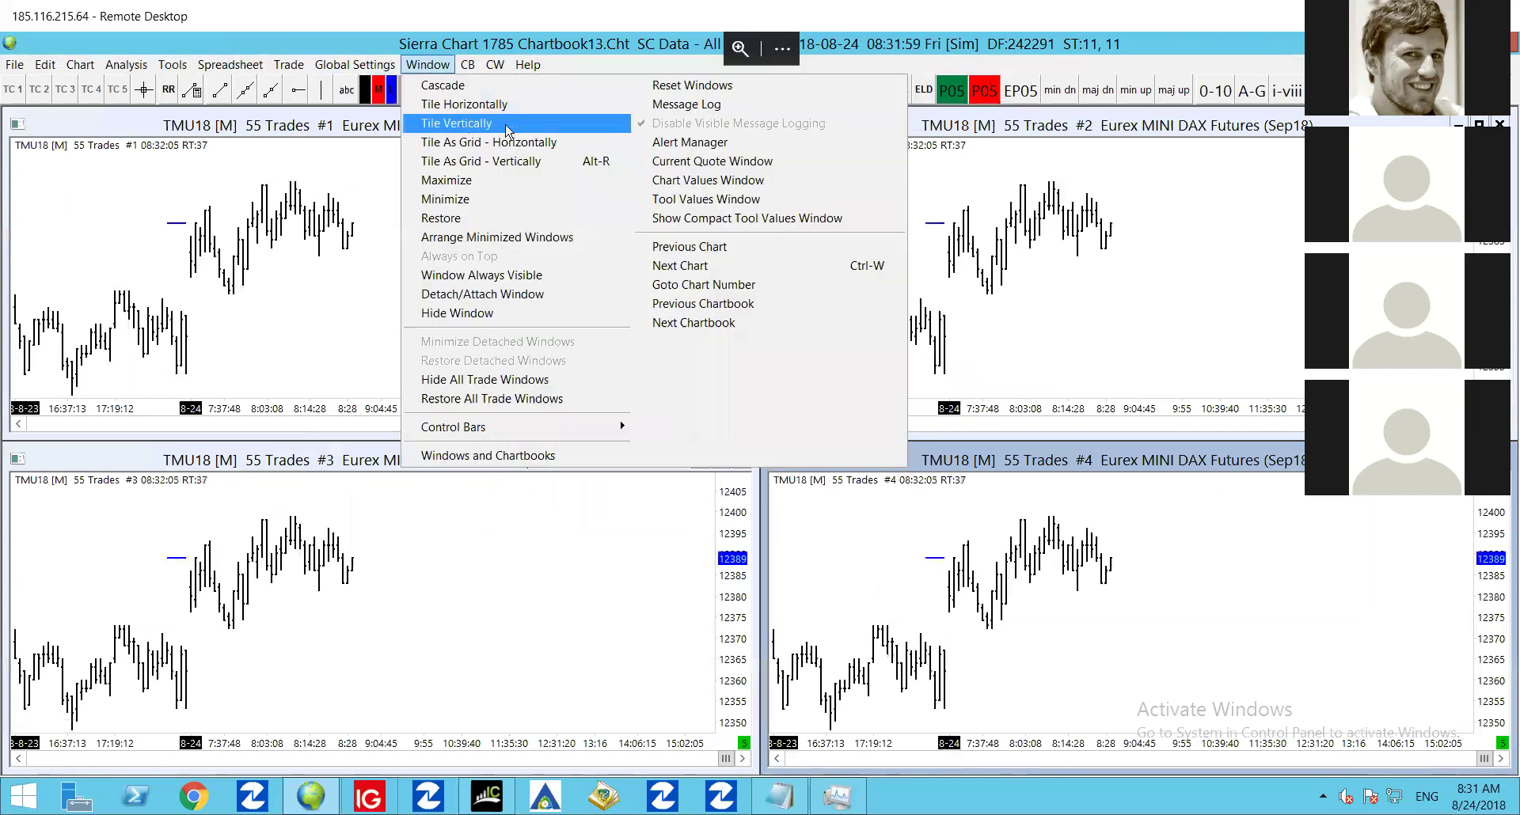
pyautogui.click(513, 162)
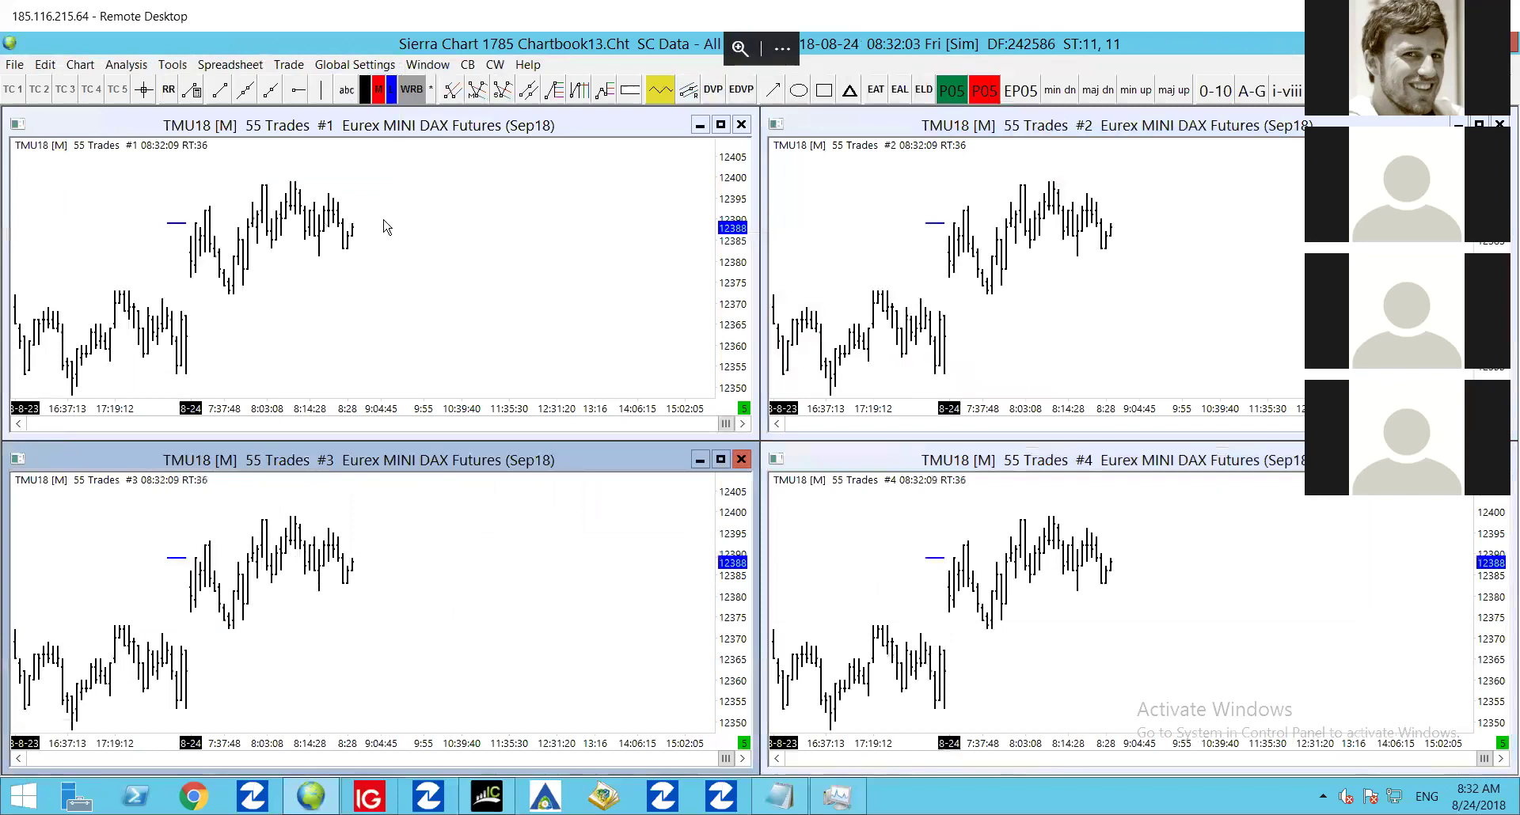
pyautogui.click(489, 562)
pyautogui.click(389, 255)
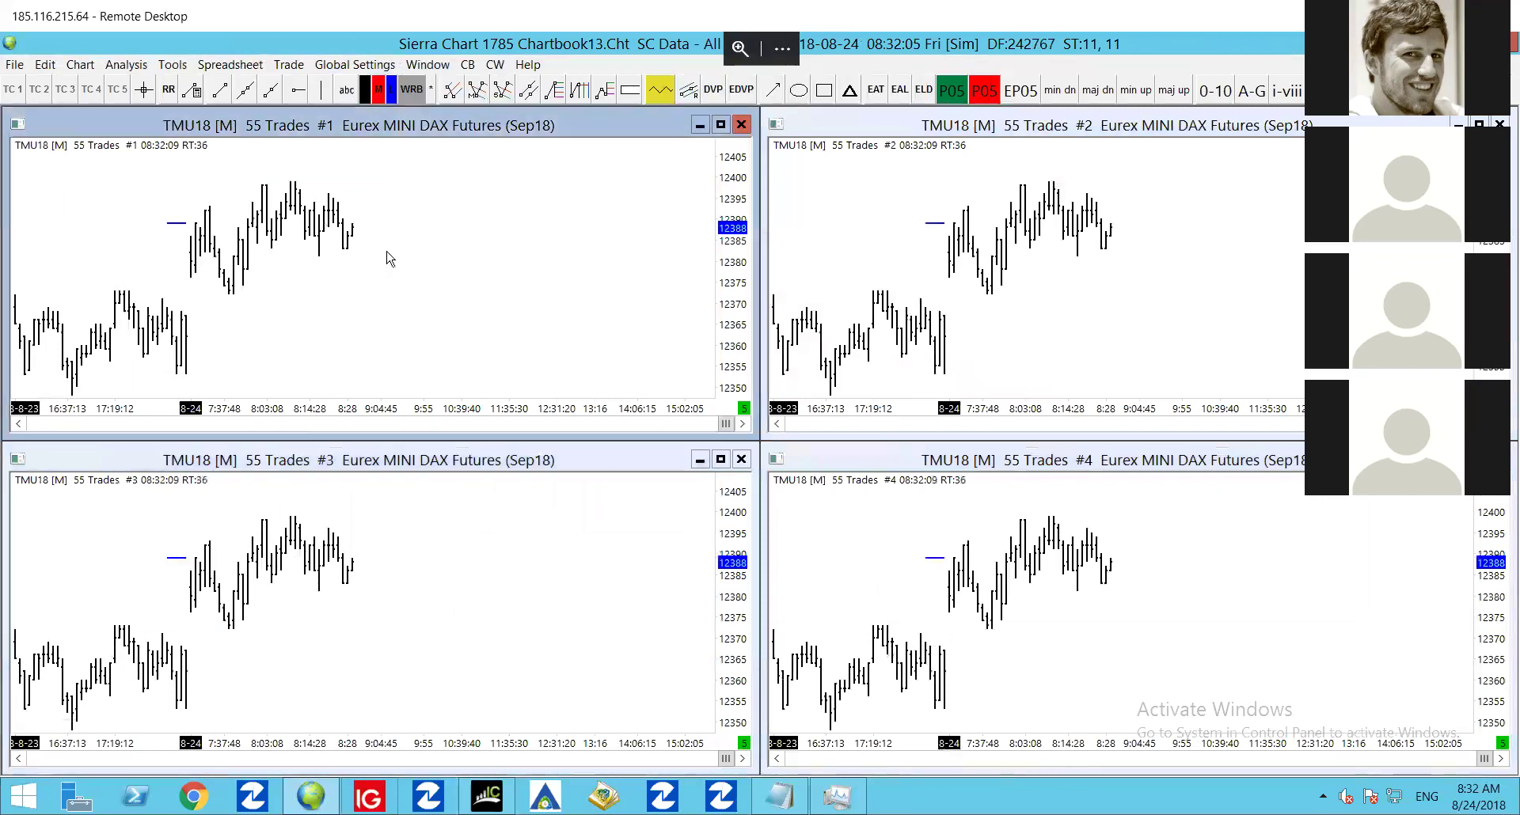
pyautogui.click(428, 586)
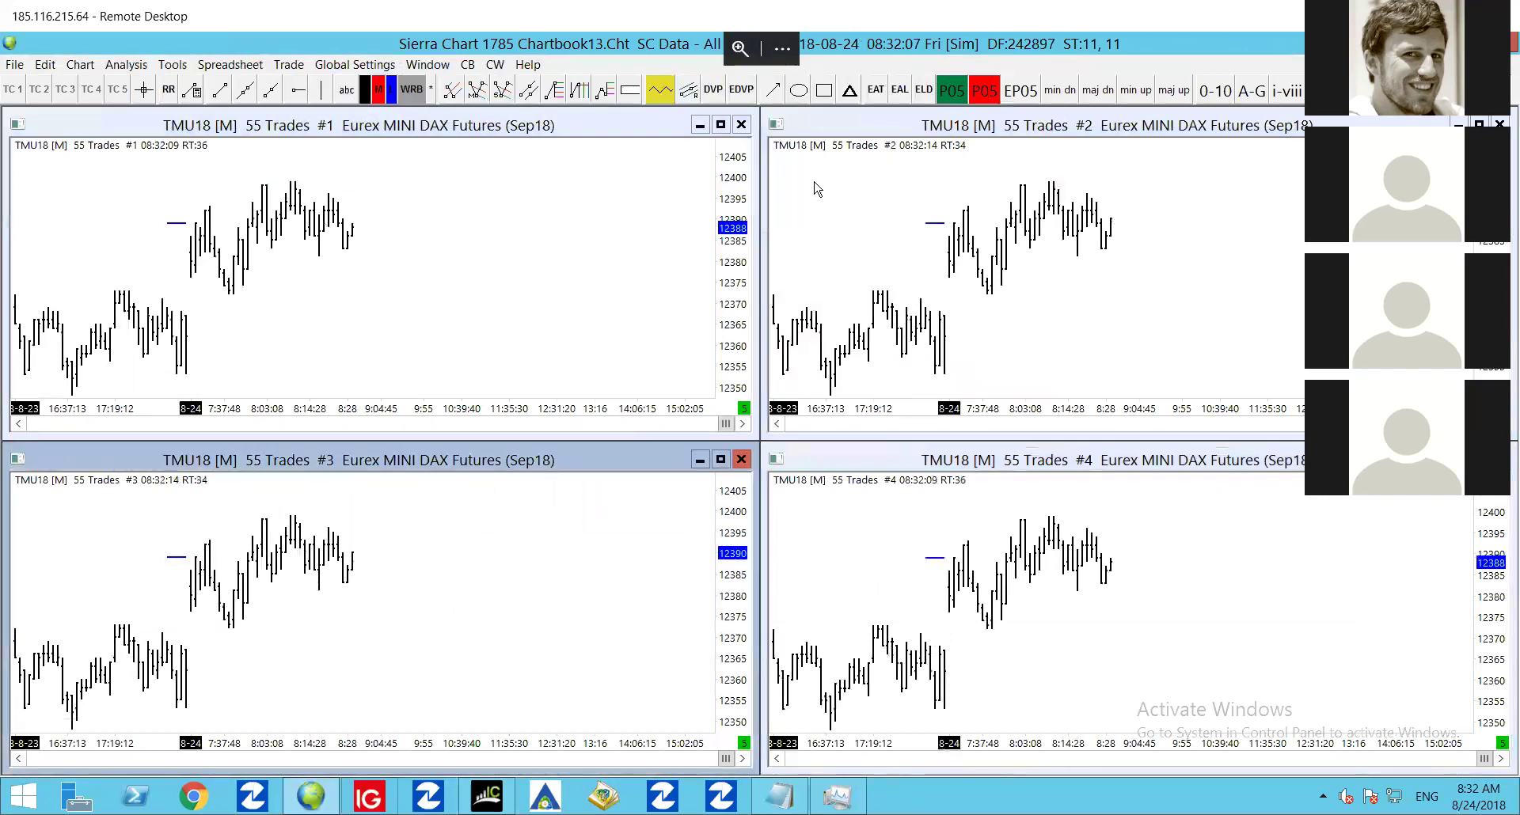
pyautogui.click(1001, 312)
pyautogui.click(1140, 564)
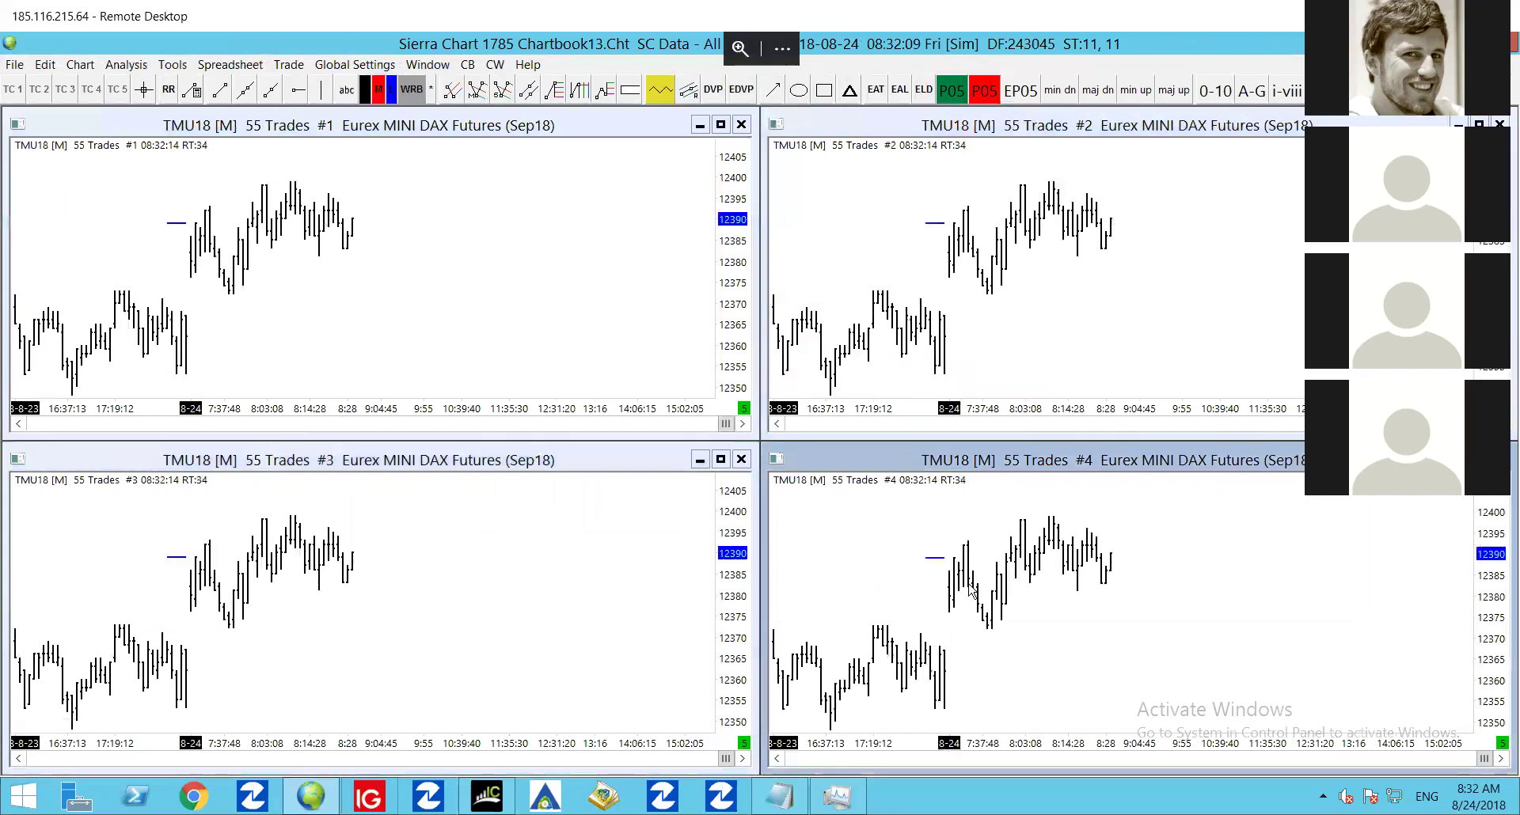
pyautogui.click(14, 66)
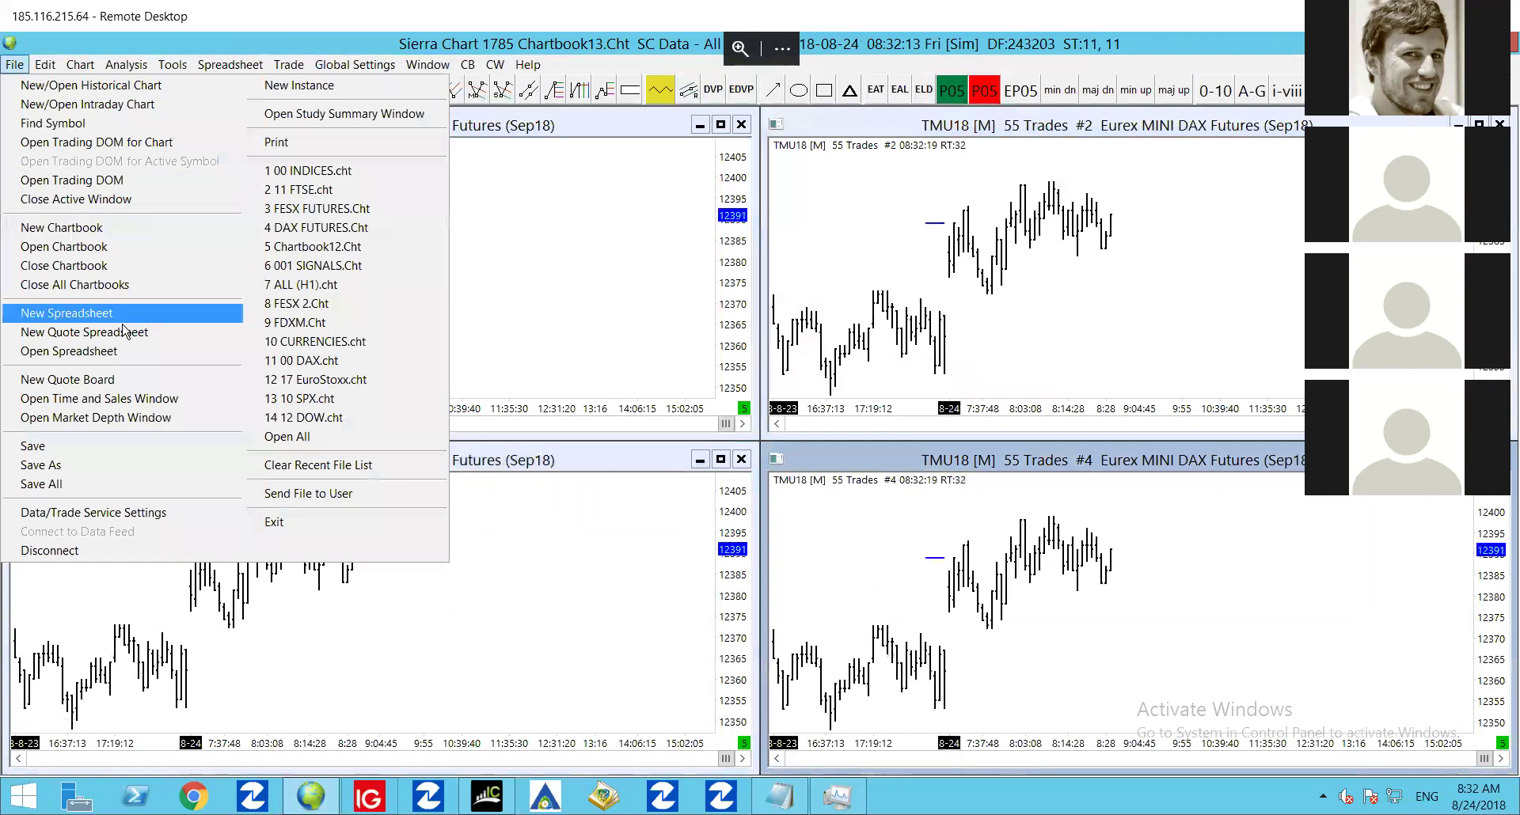
pyautogui.click(1135, 226)
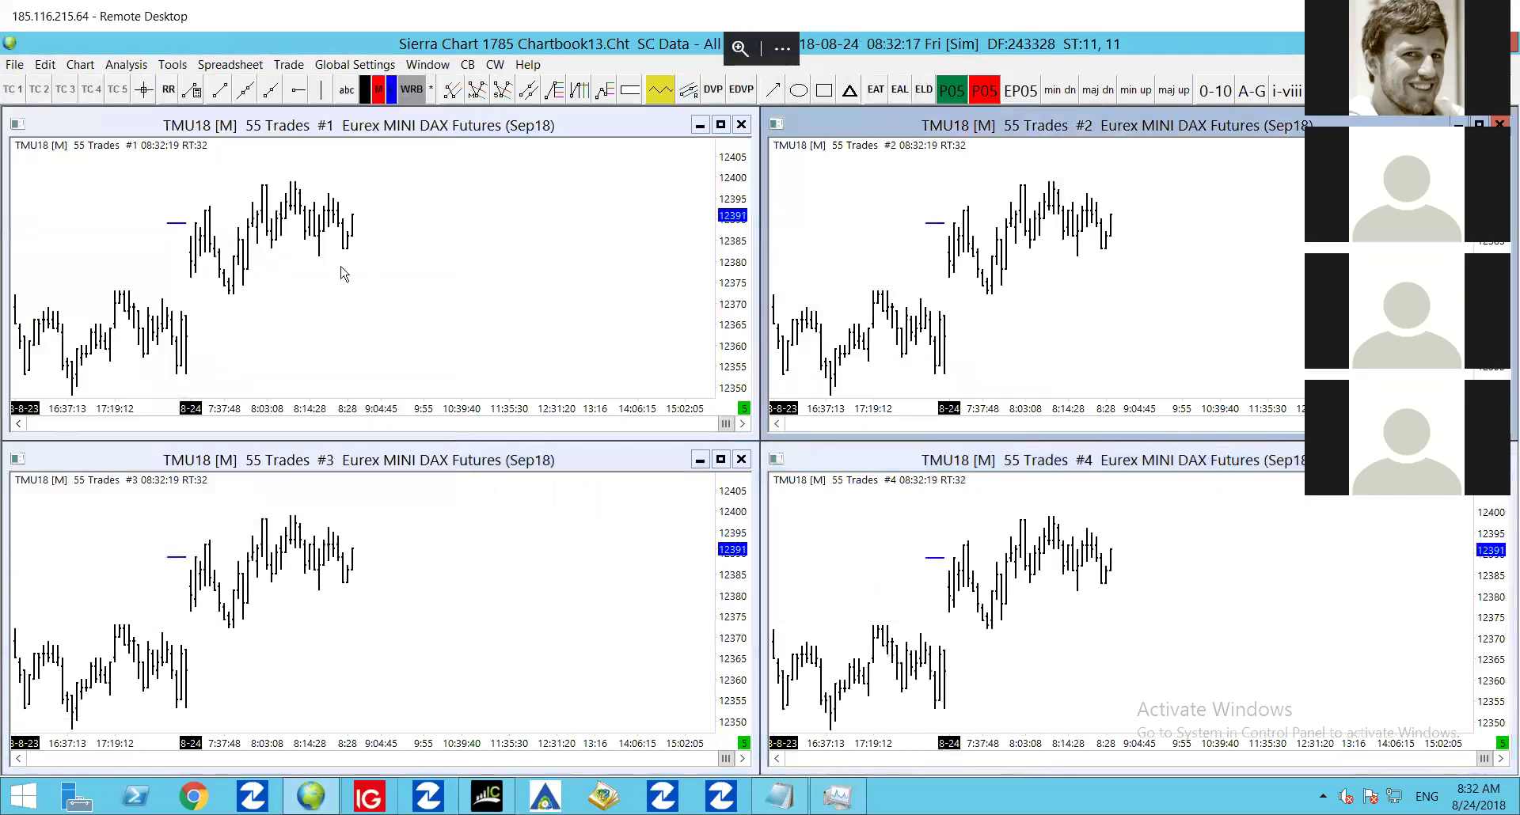
pyautogui.click(372, 251)
pyautogui.click(866, 255)
pyautogui.click(851, 560)
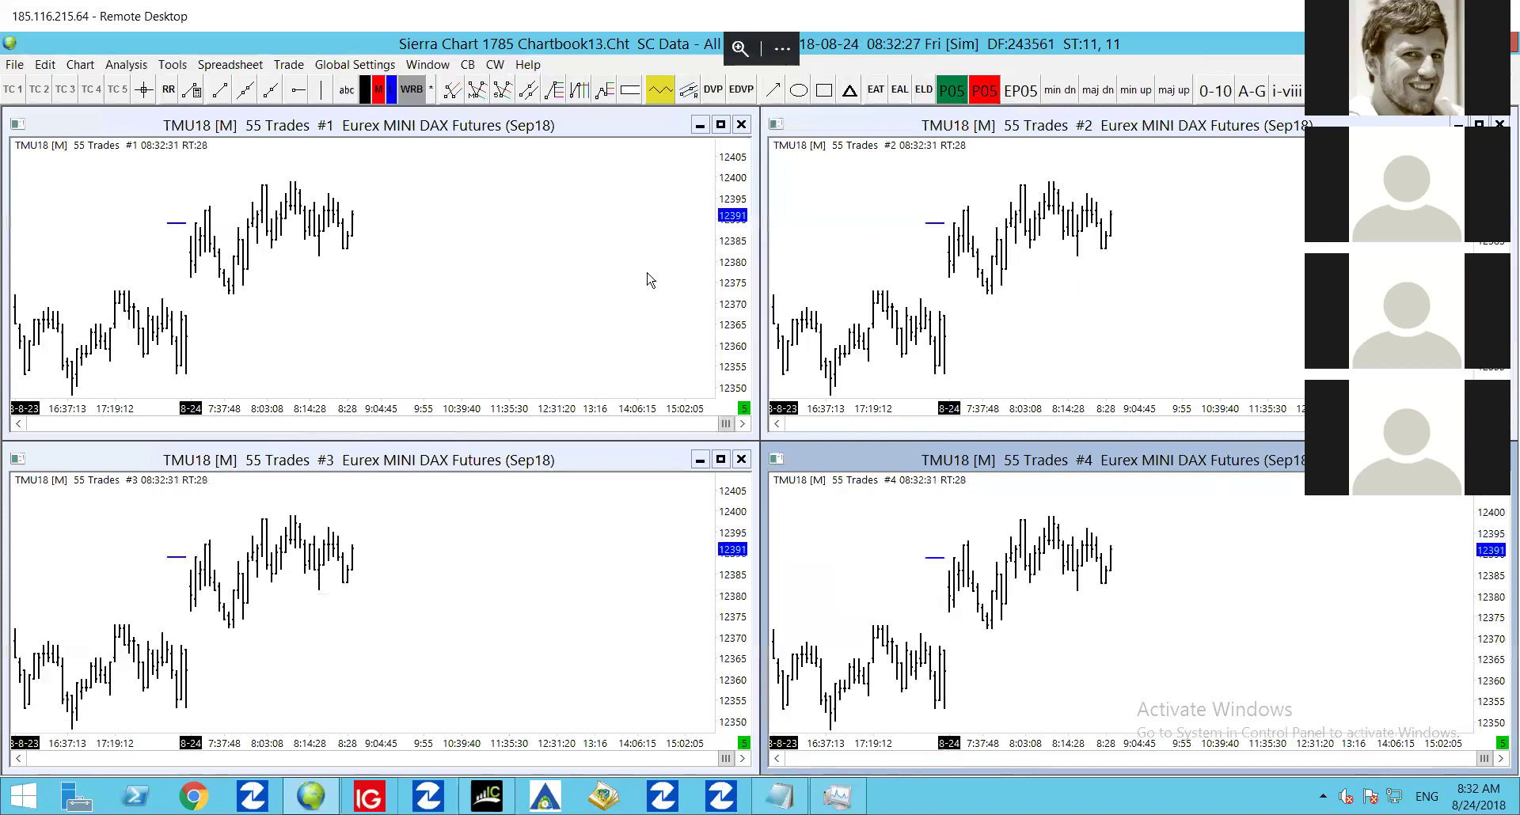
pyautogui.click(1167, 307)
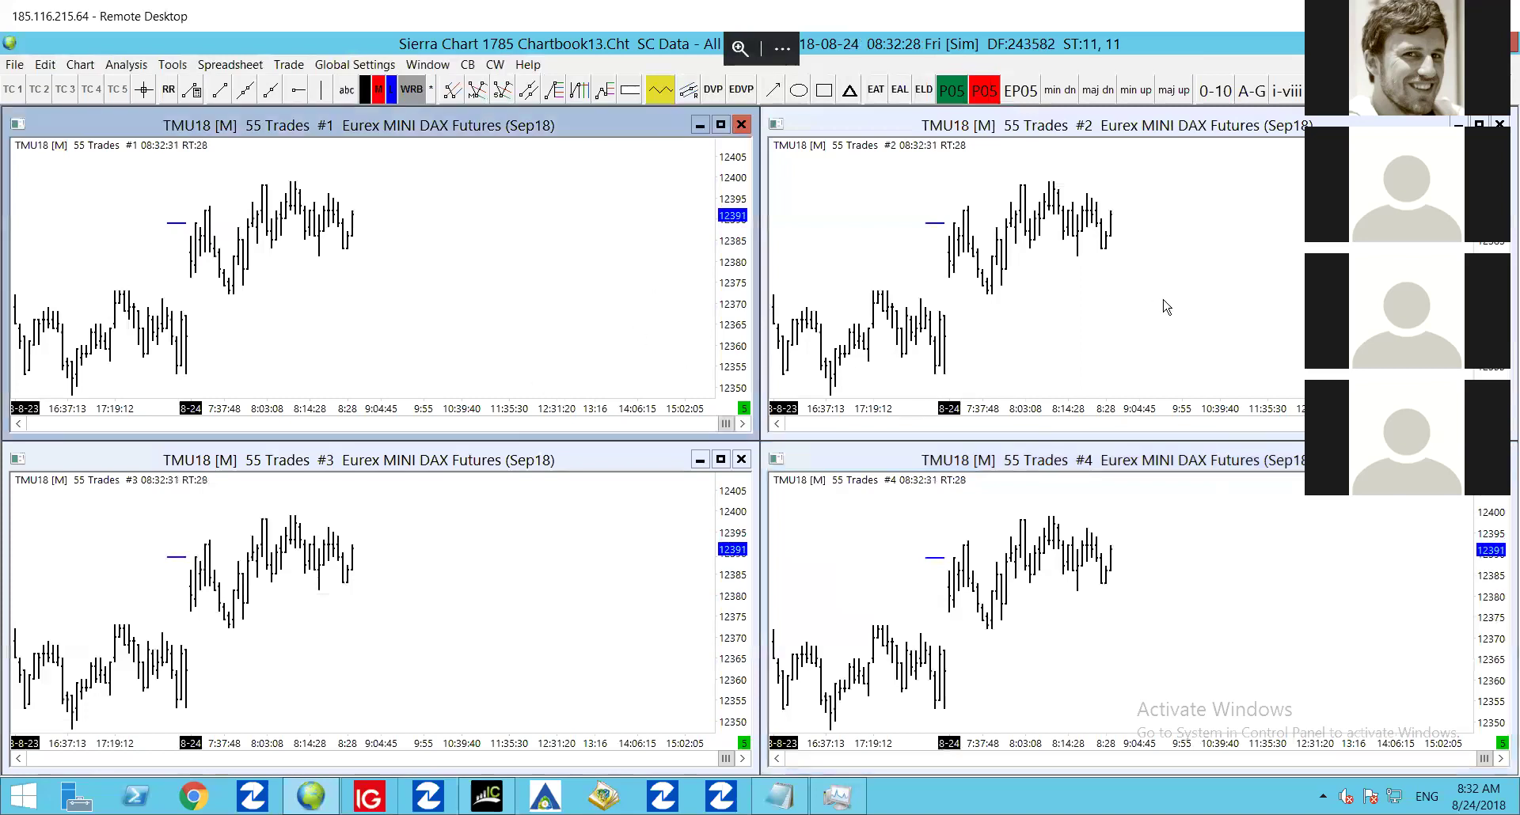
pyautogui.click(467, 65)
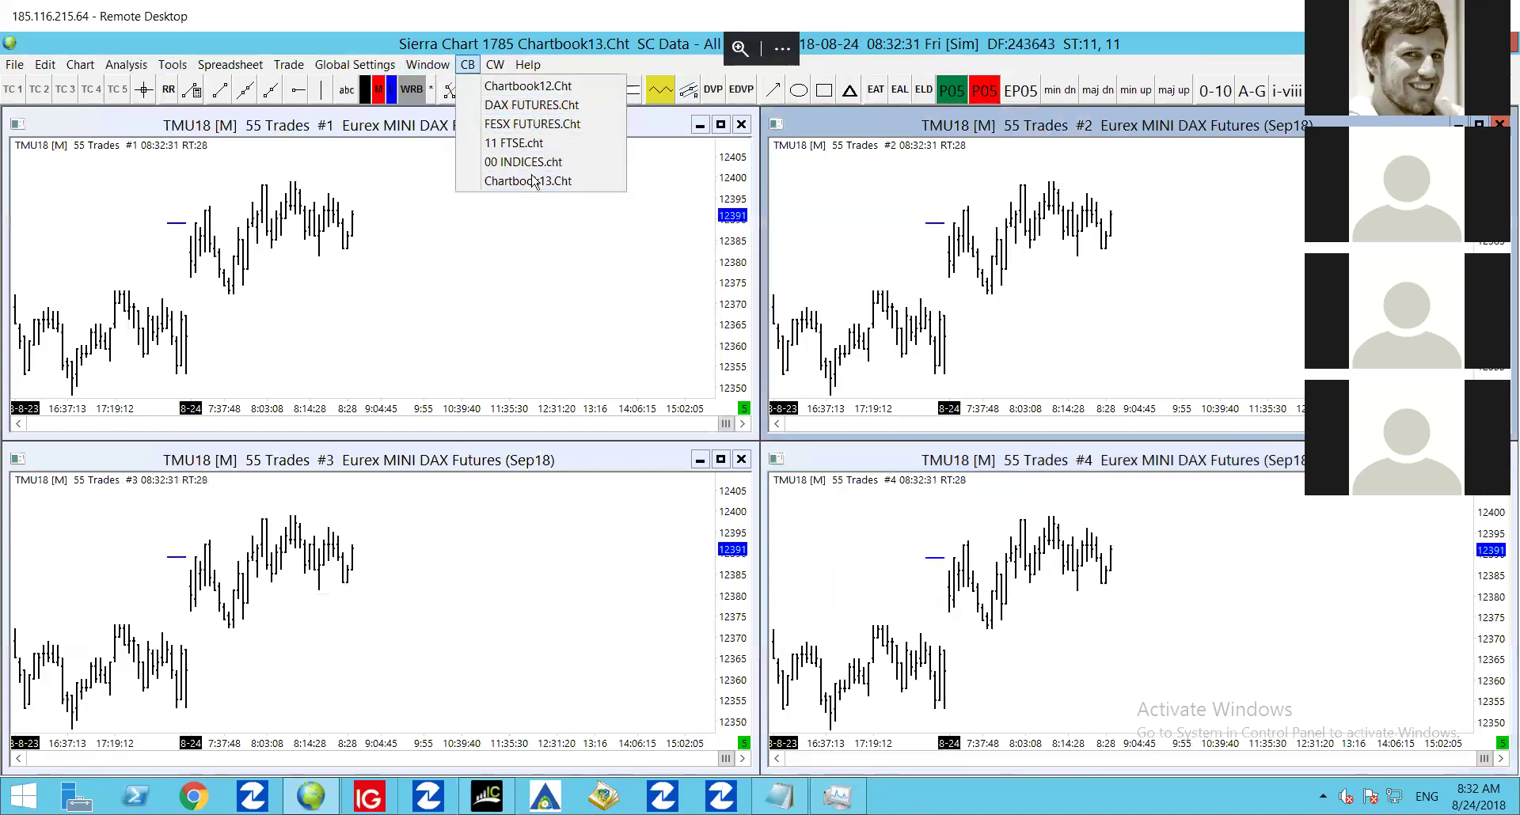
pyautogui.click(532, 105)
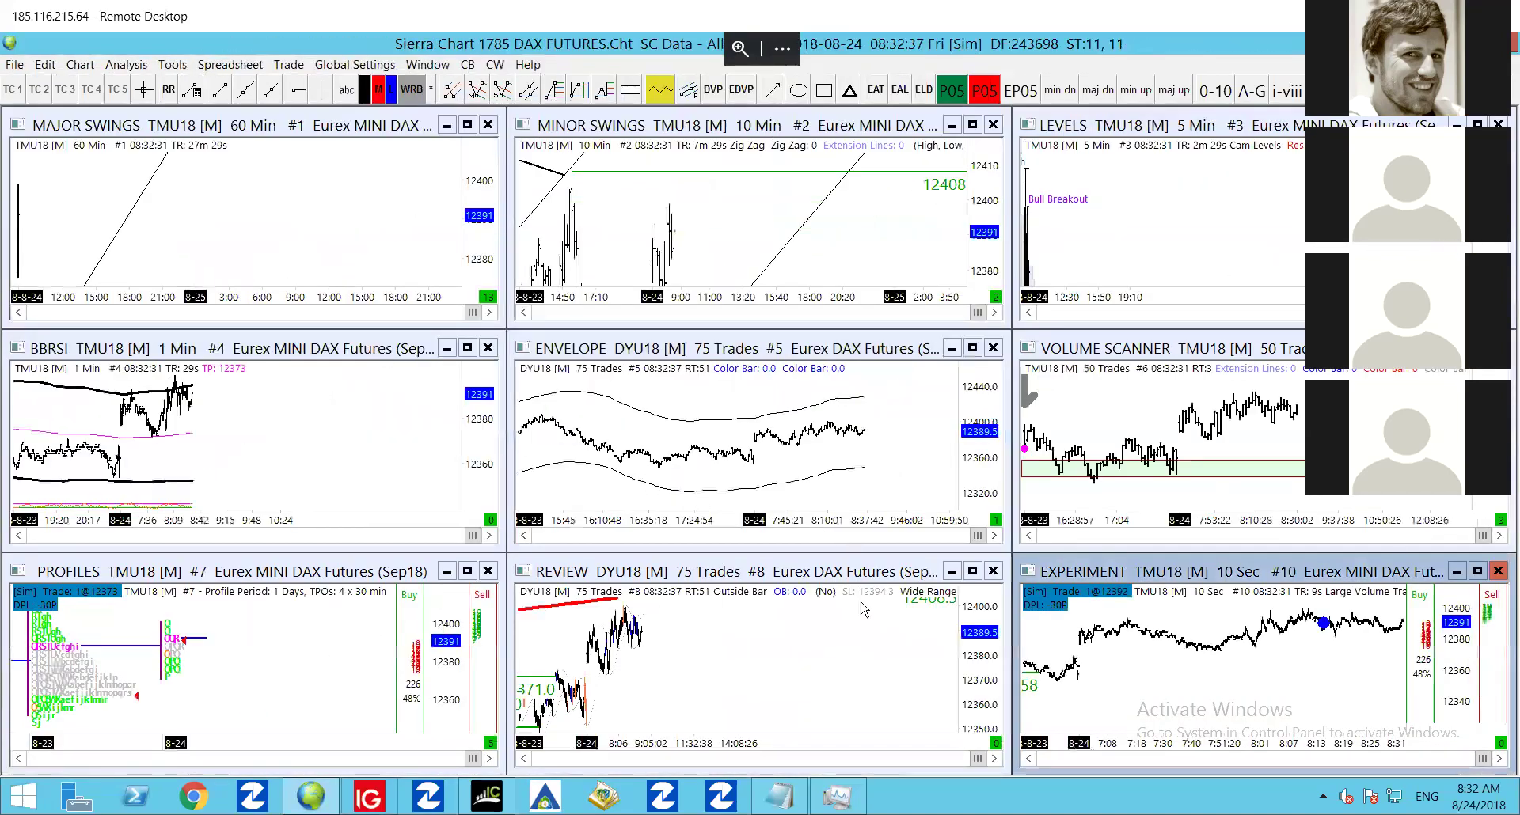
pyautogui.click(467, 64)
pyautogui.click(485, 89)
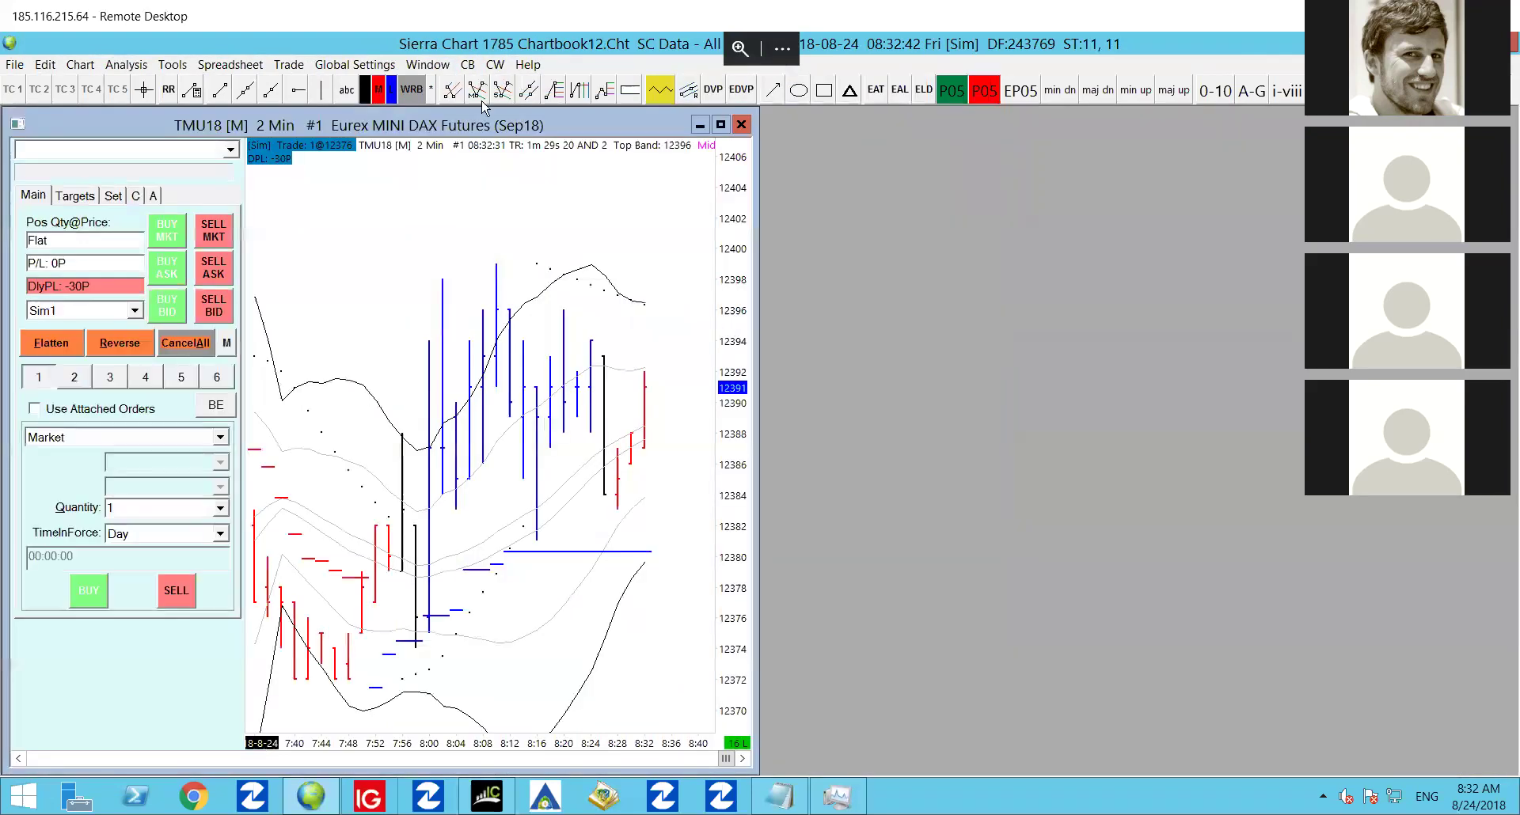
pyautogui.click(470, 66)
pyautogui.click(469, 66)
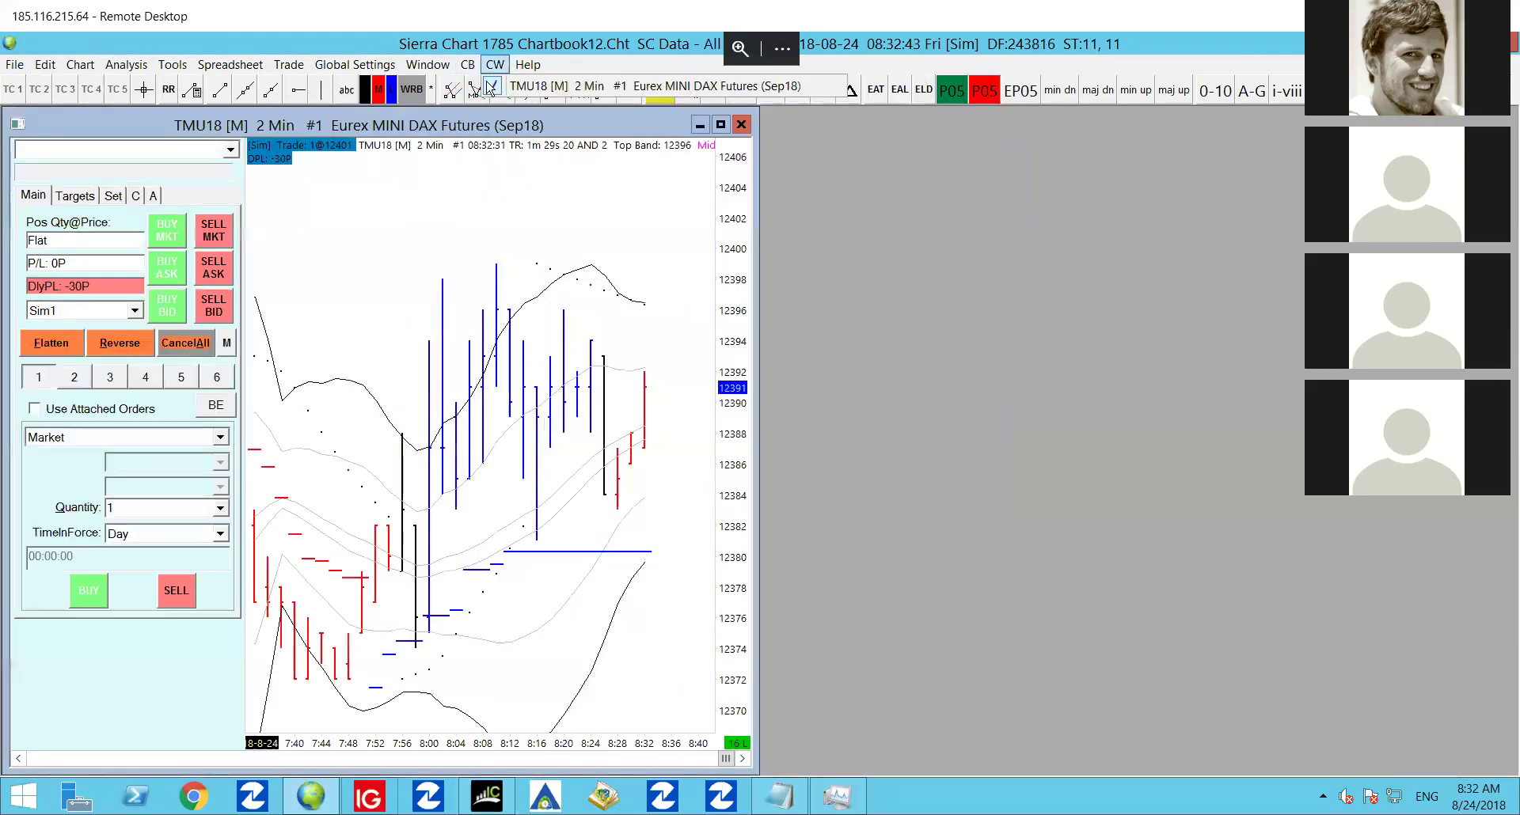
pyautogui.click(469, 66)
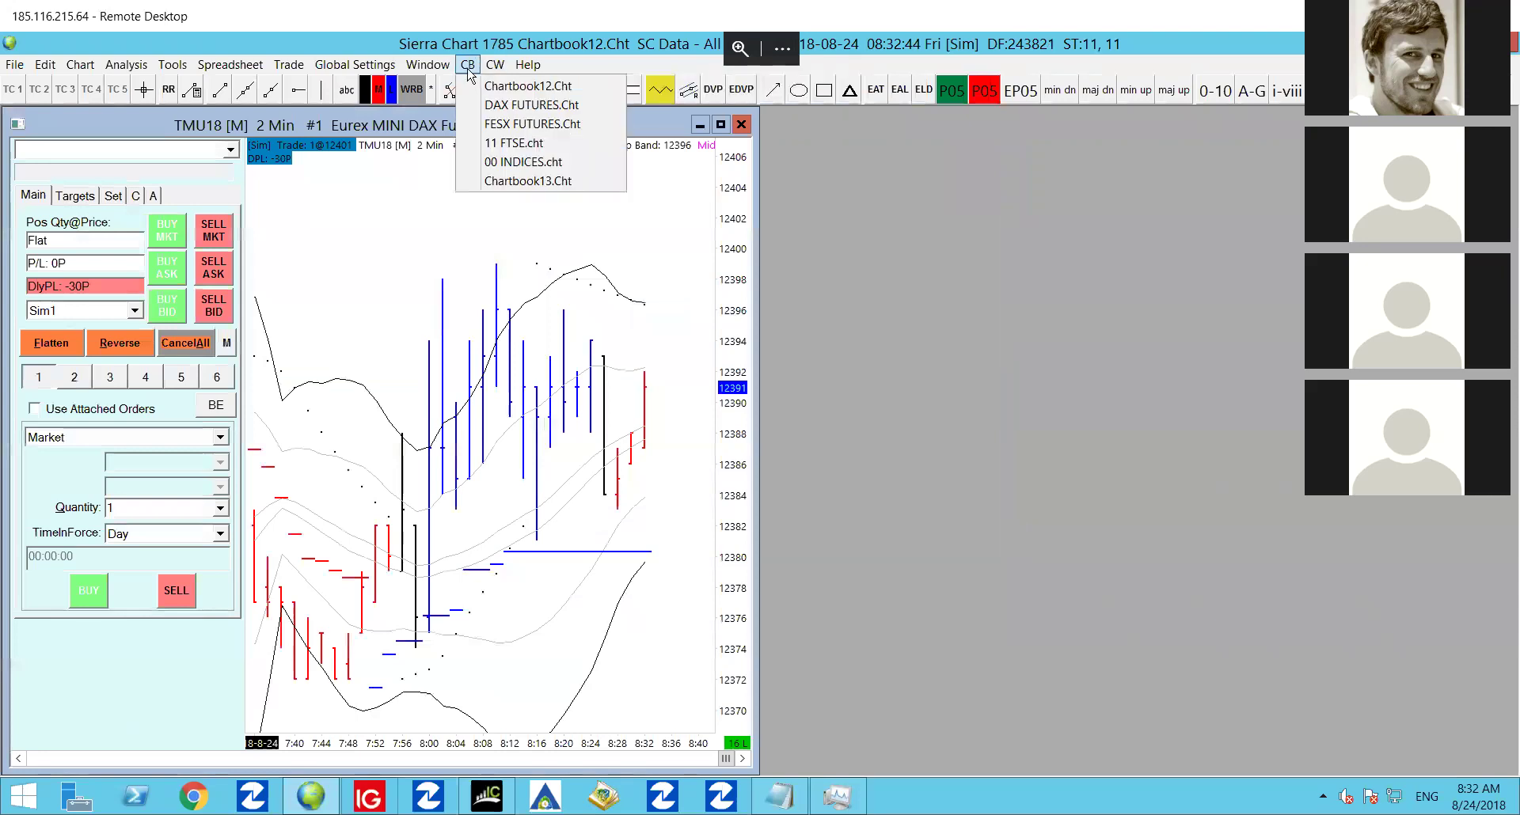
pyautogui.click(507, 182)
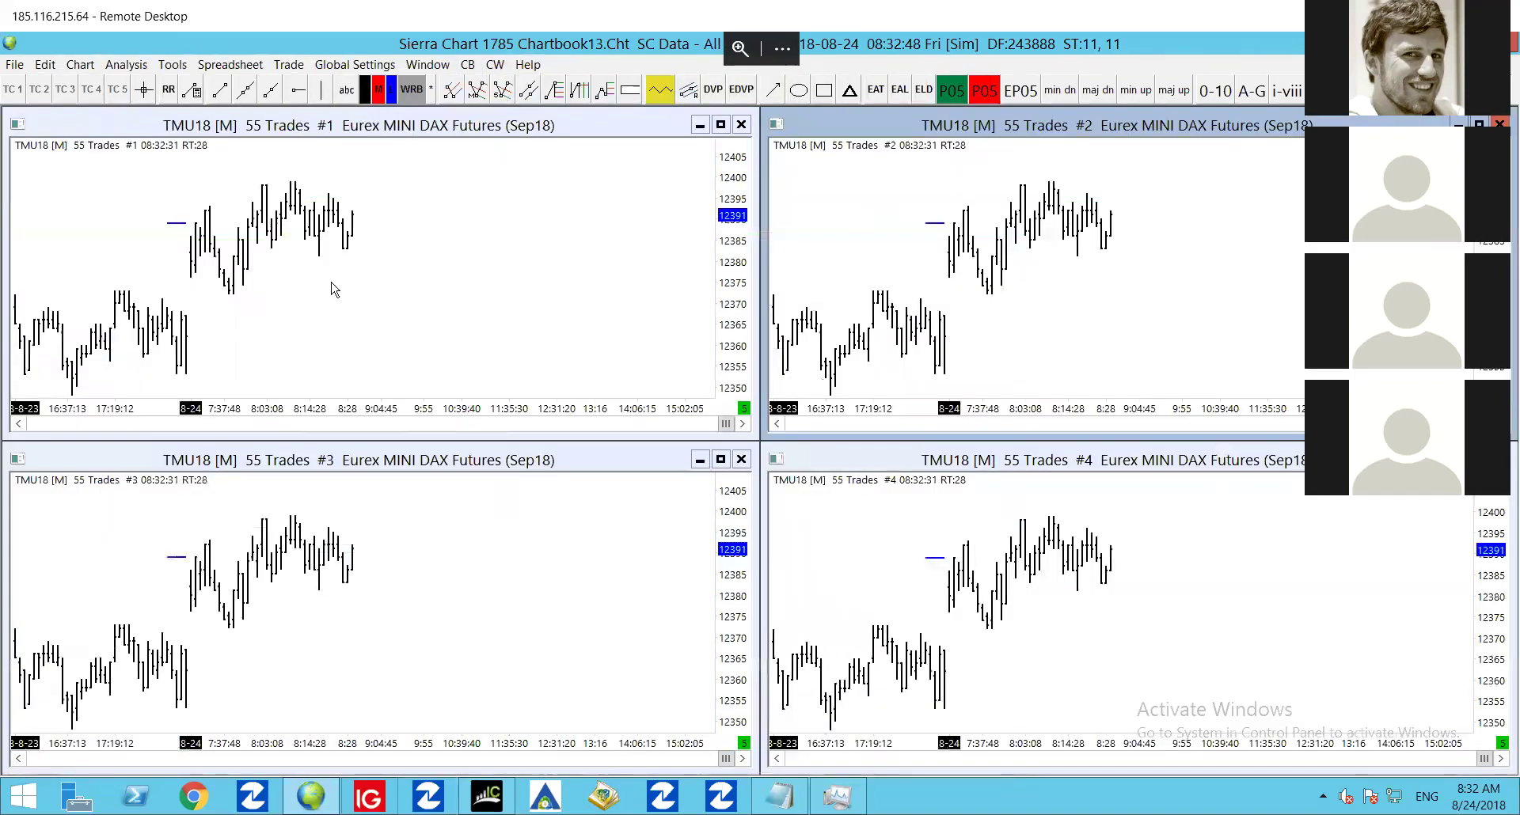
pyautogui.click(14, 65)
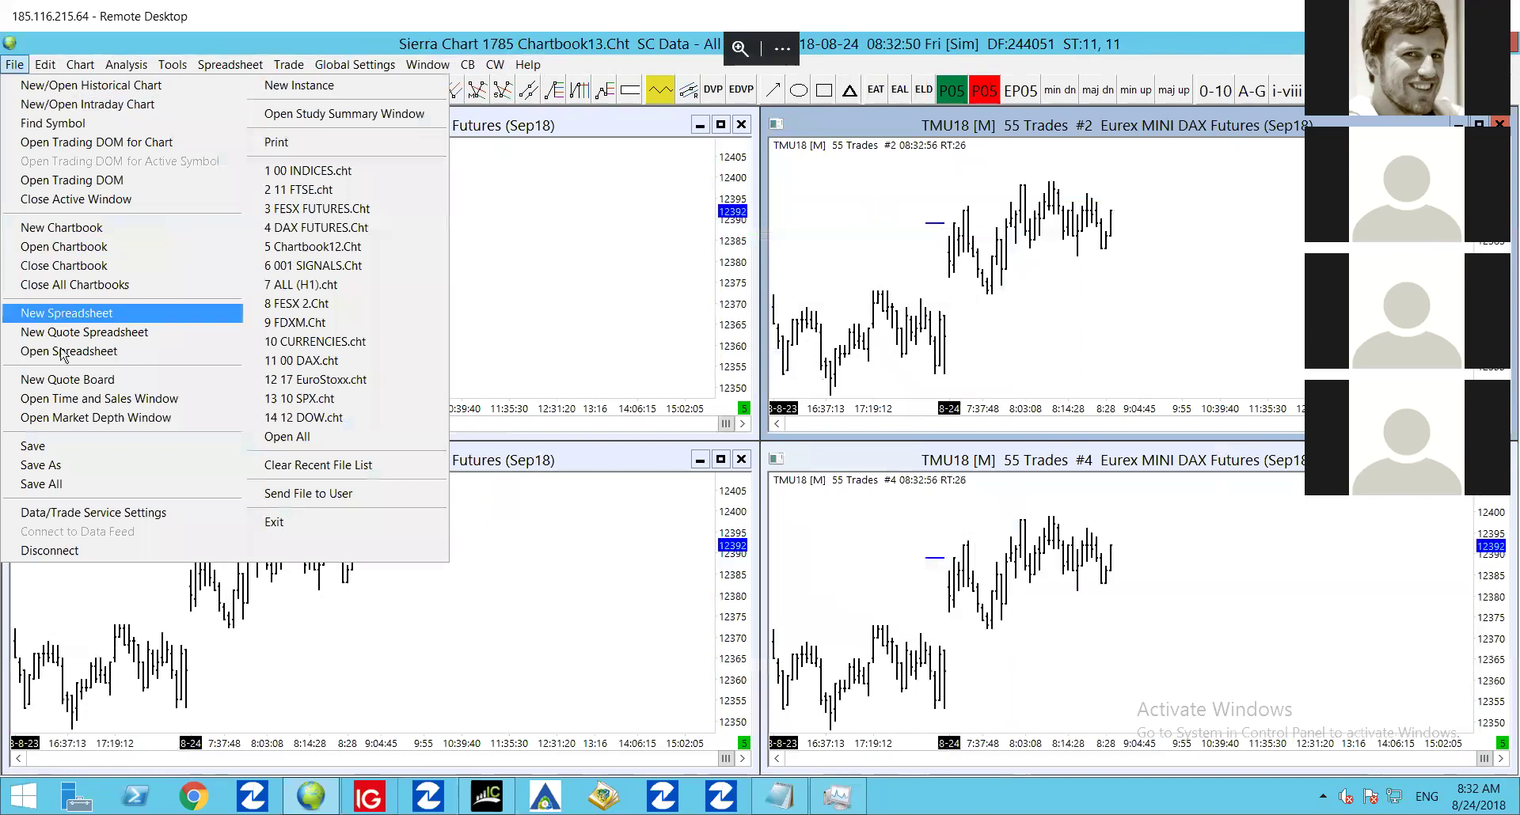
pyautogui.click(65, 472)
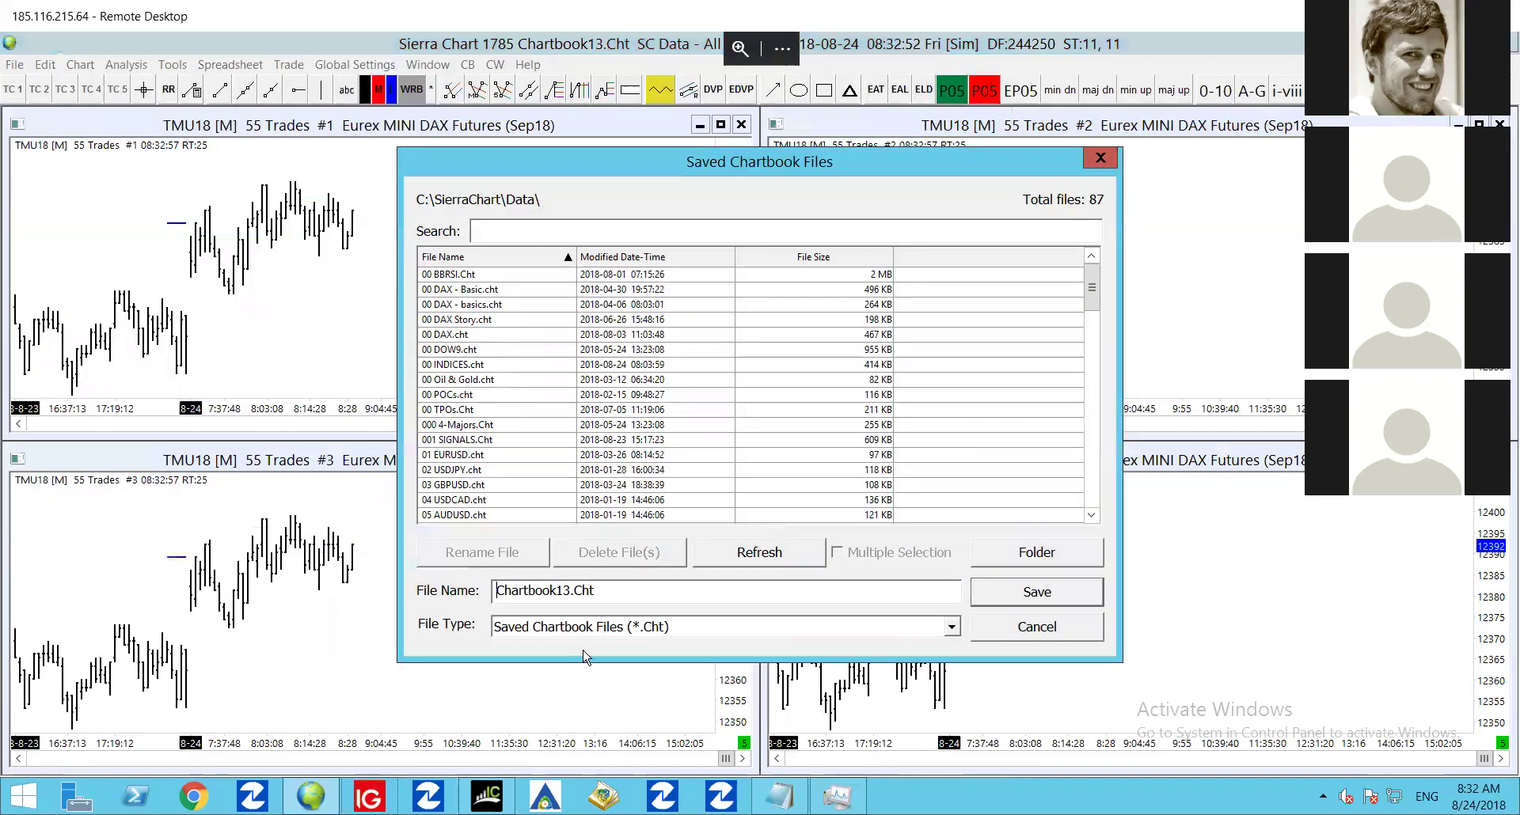
pyautogui.click(1069, 638)
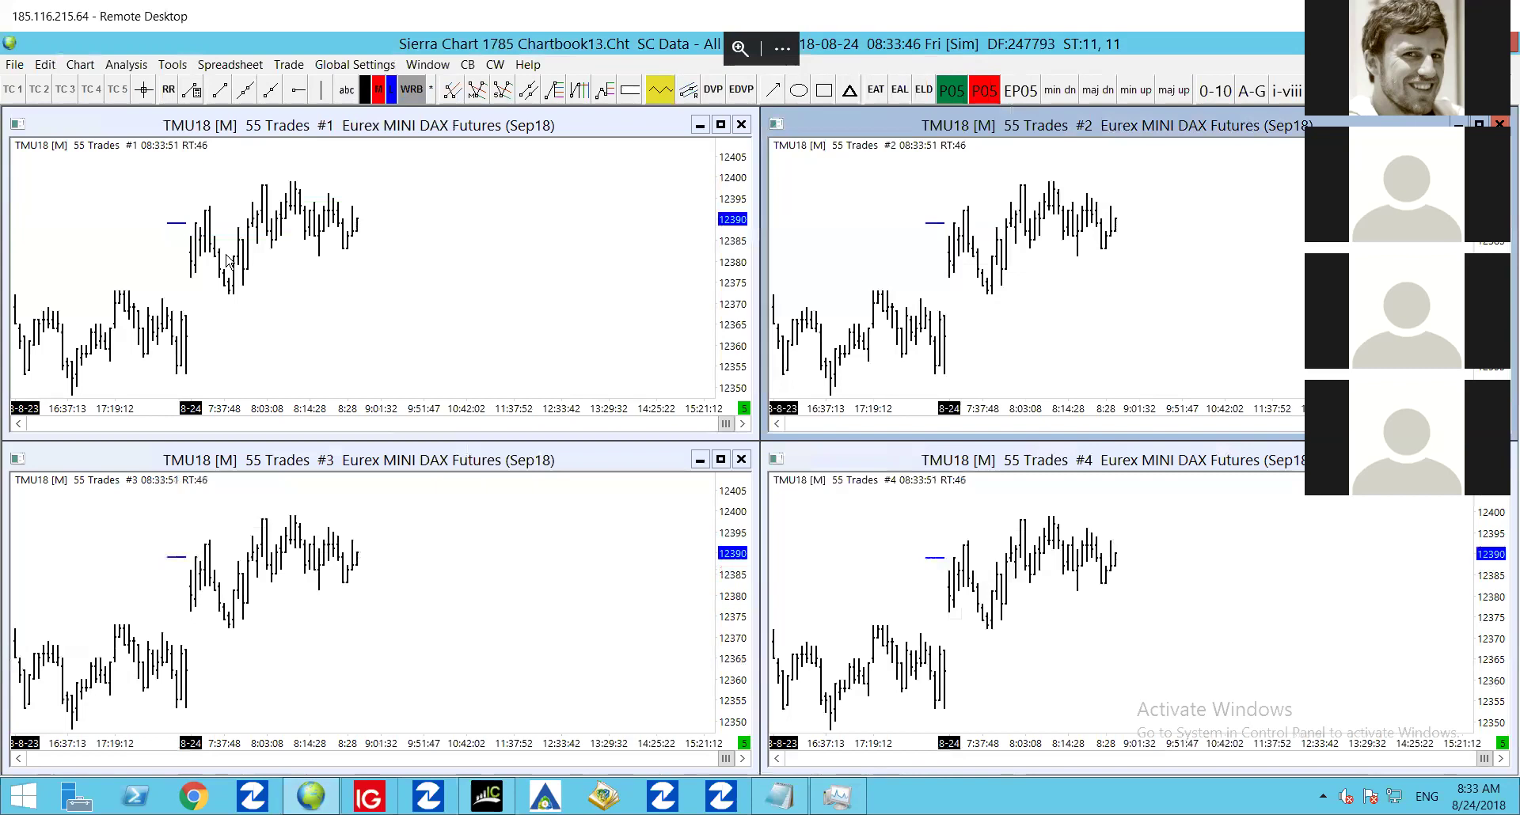
# Drag charts #1 and #3 rightward to reveal older TMU18 bars
pyautogui.moveTo(276, 307); pyautogui.dragTo(529, 307)
pyautogui.moveTo(354, 623); pyautogui.dragTo(617, 611)
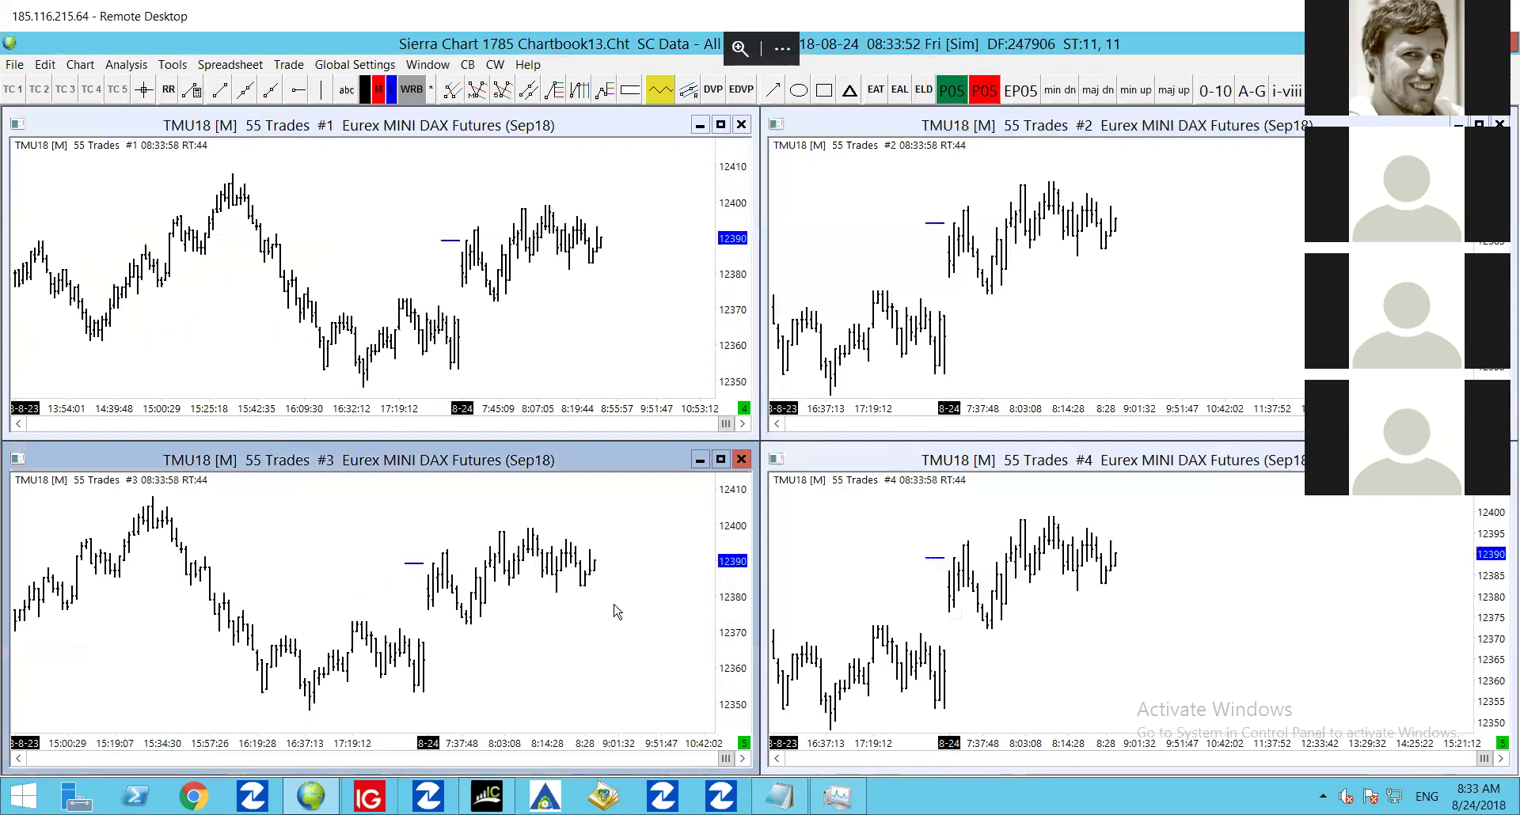